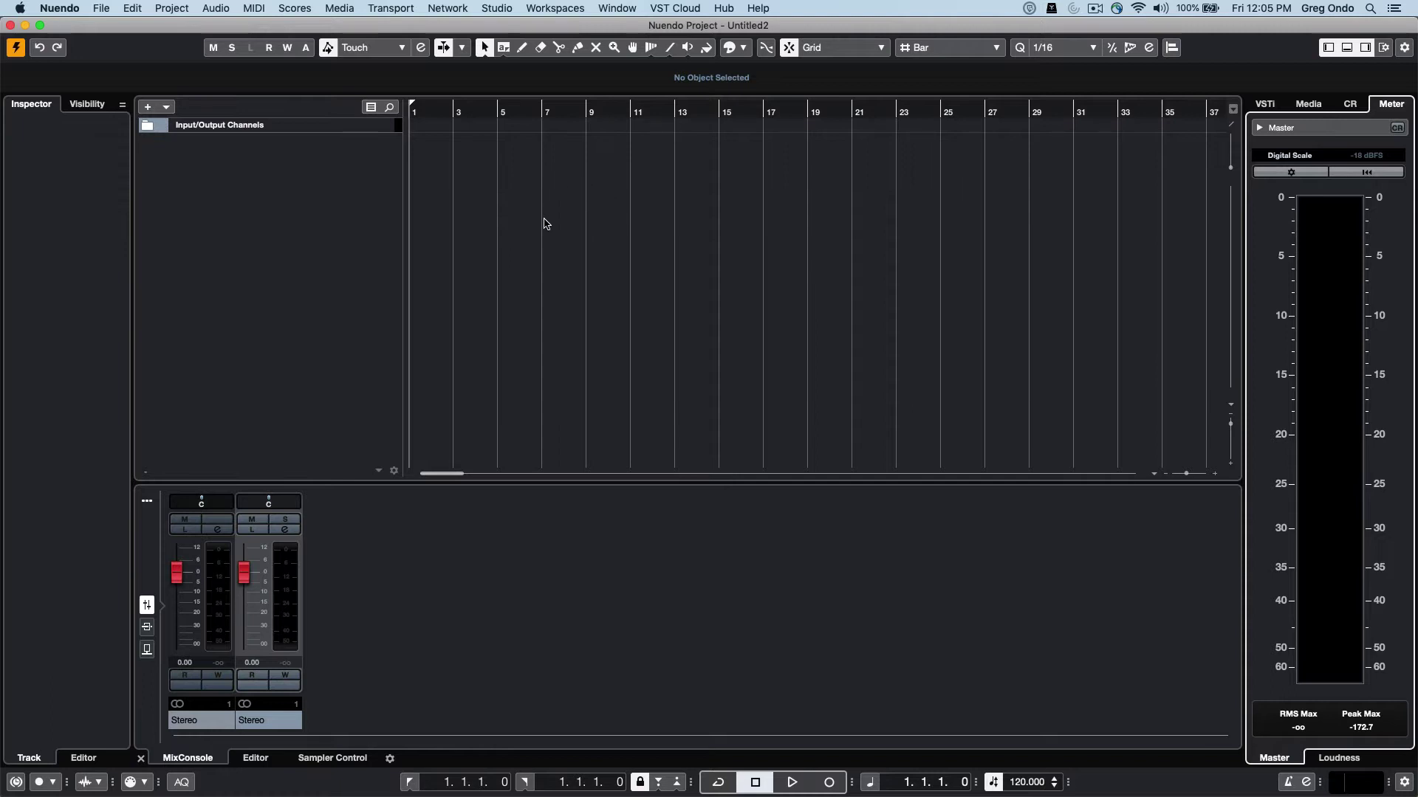
In Studio Setup, switch the ASIO driver to Yamaha Steinberg Thunderbolt (High Precision) and confirm with OK.
click(505, 9)
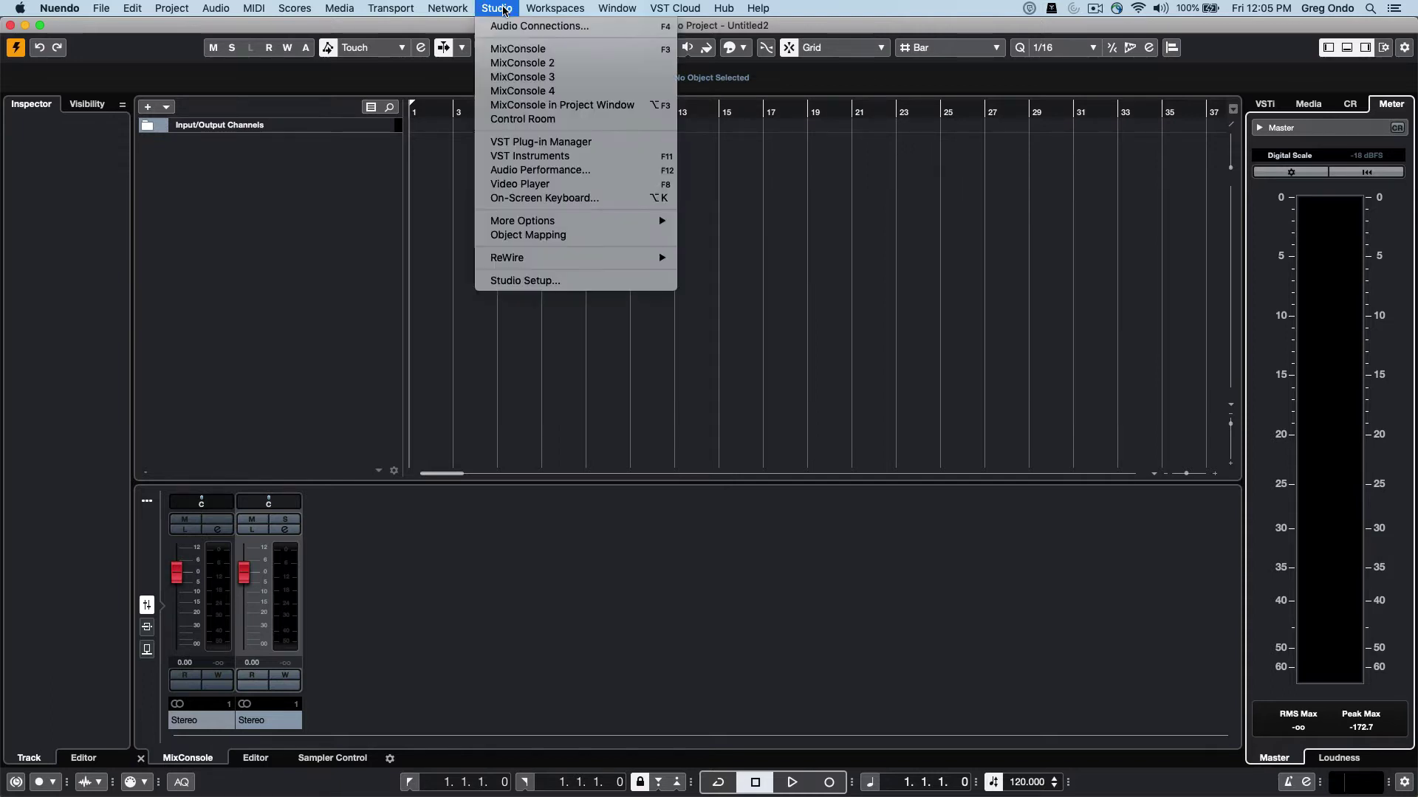
click(545, 285)
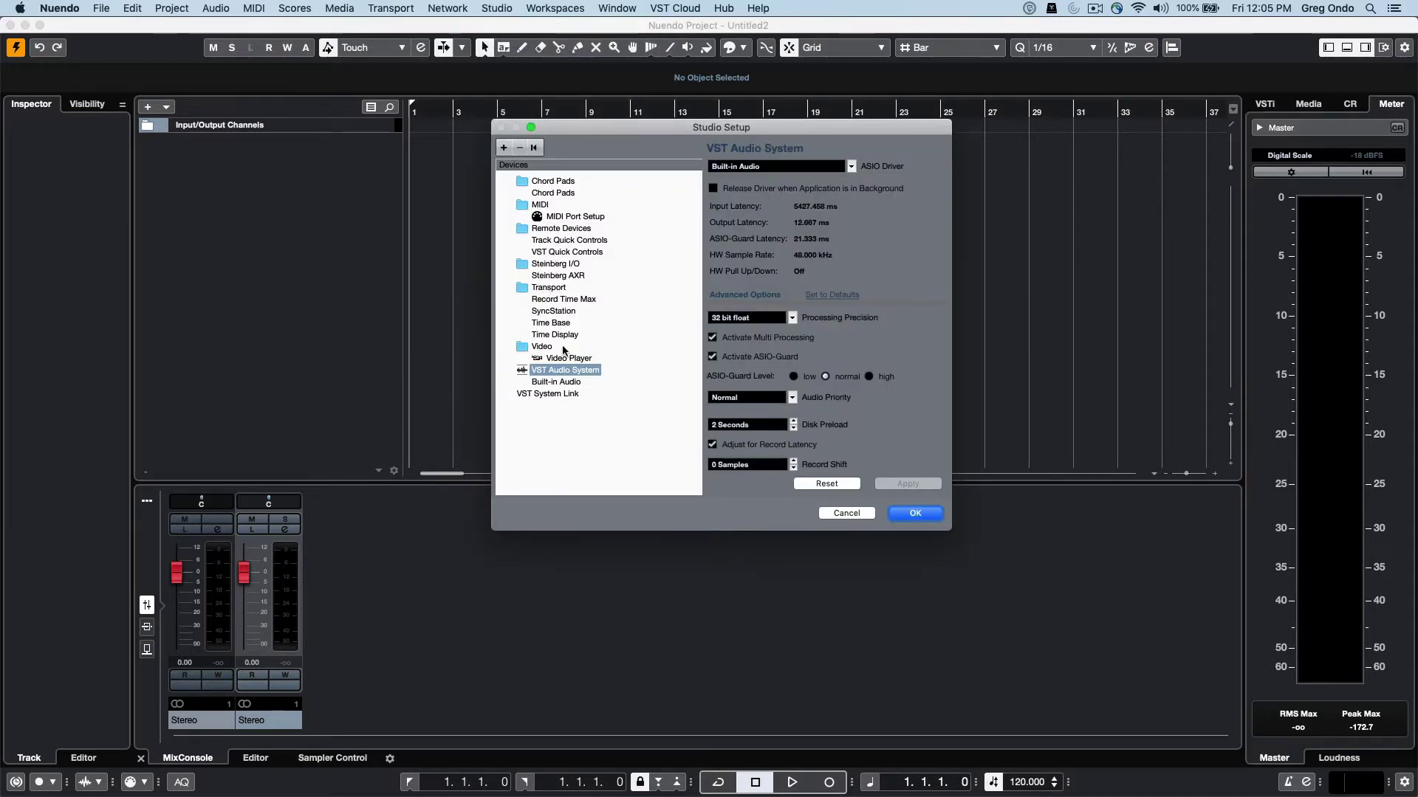
click(564, 358)
click(559, 369)
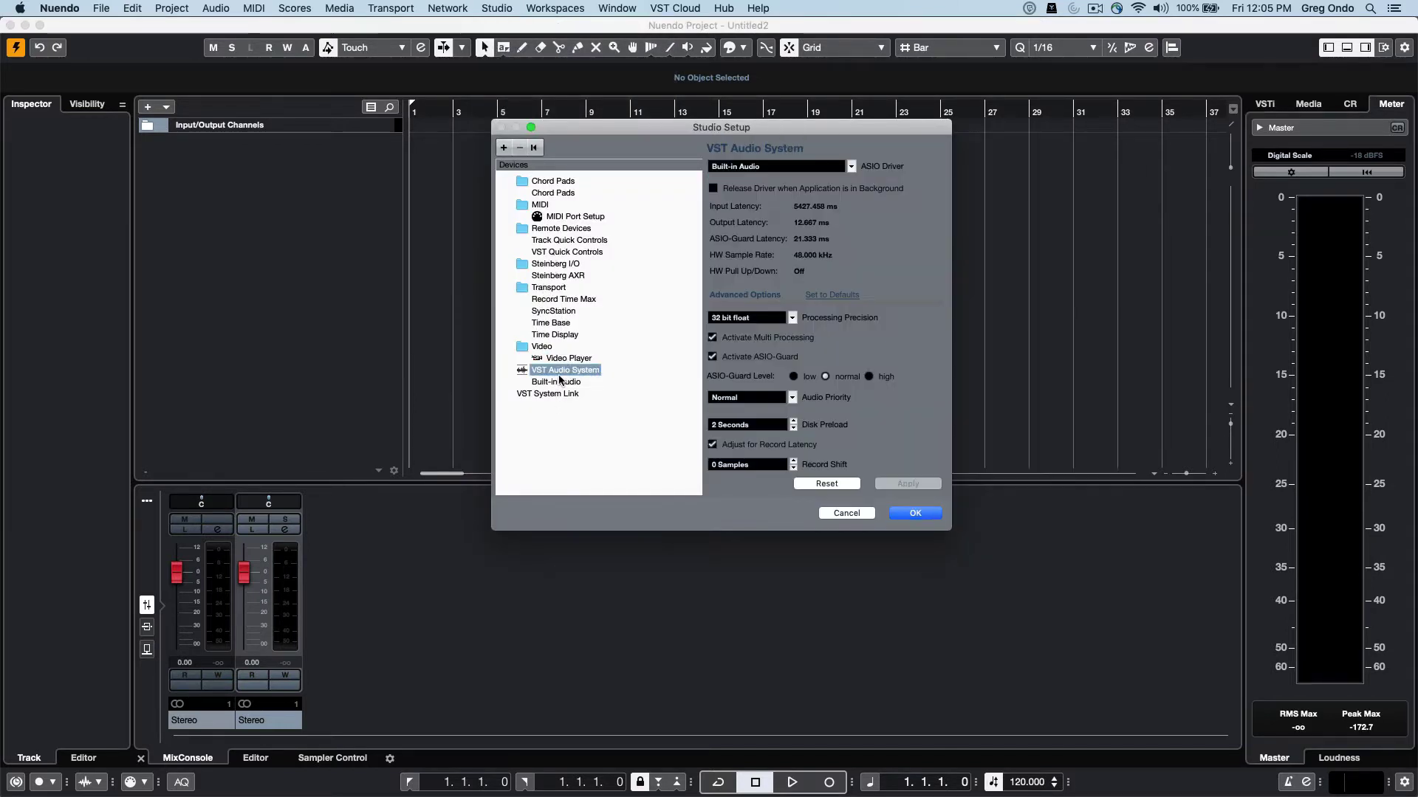
click(766, 167)
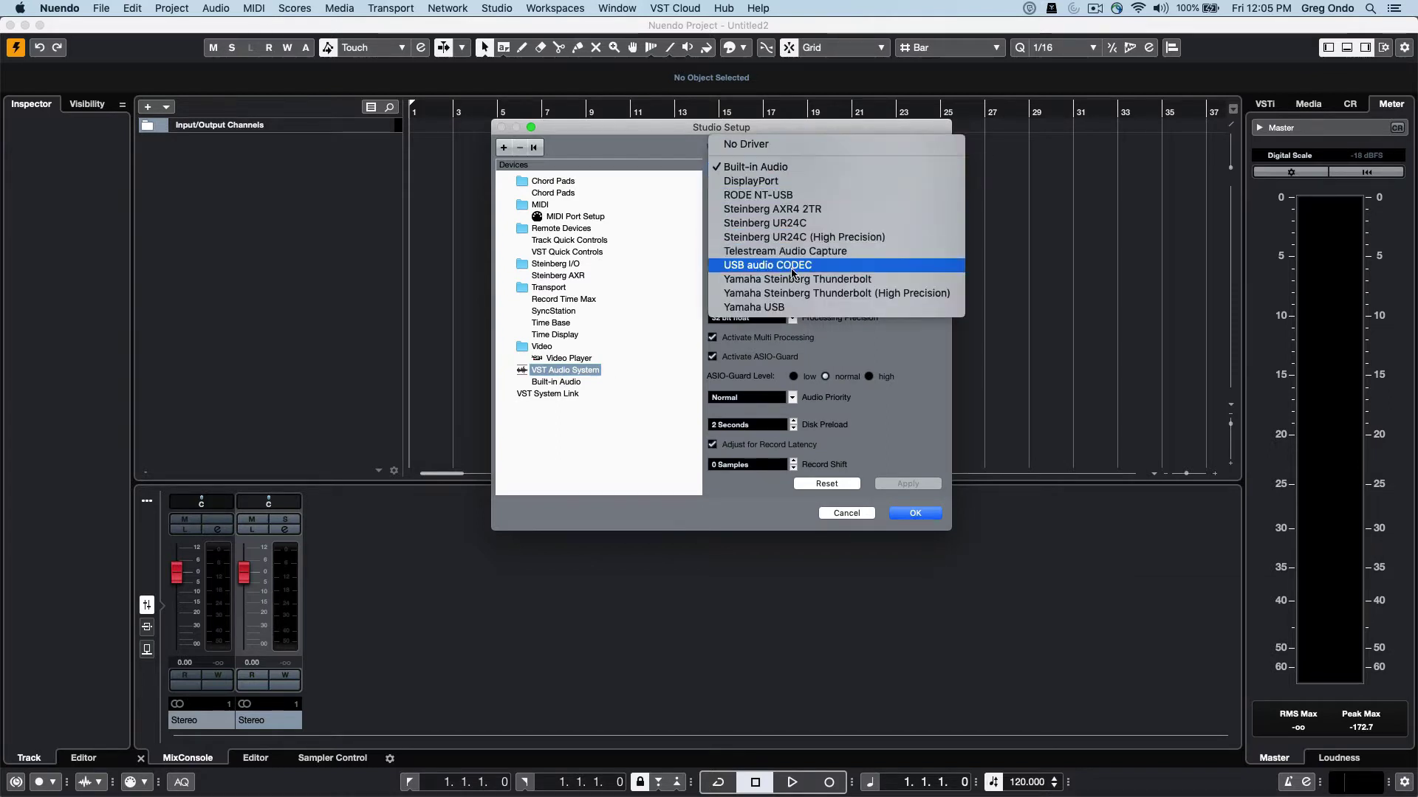
click(795, 294)
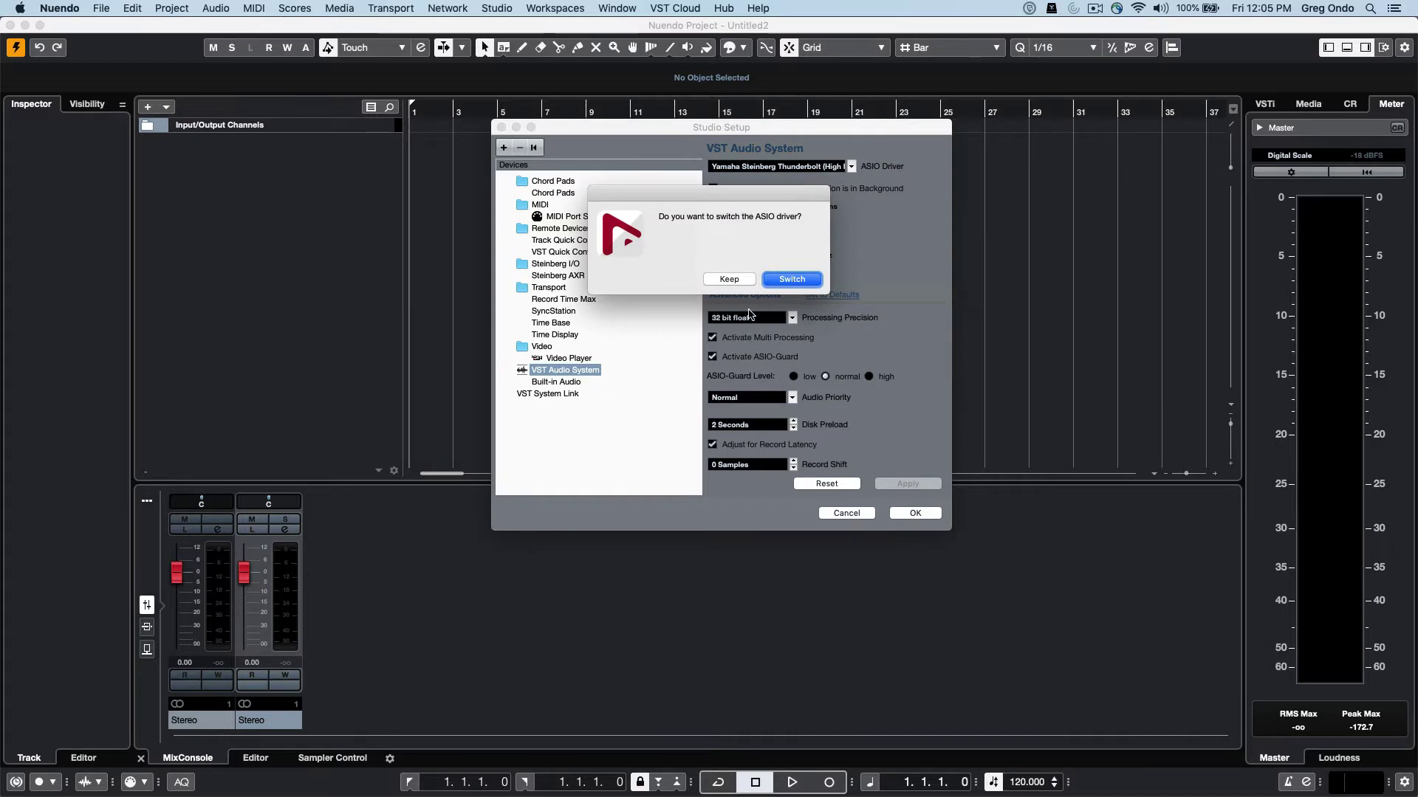
click(777, 279)
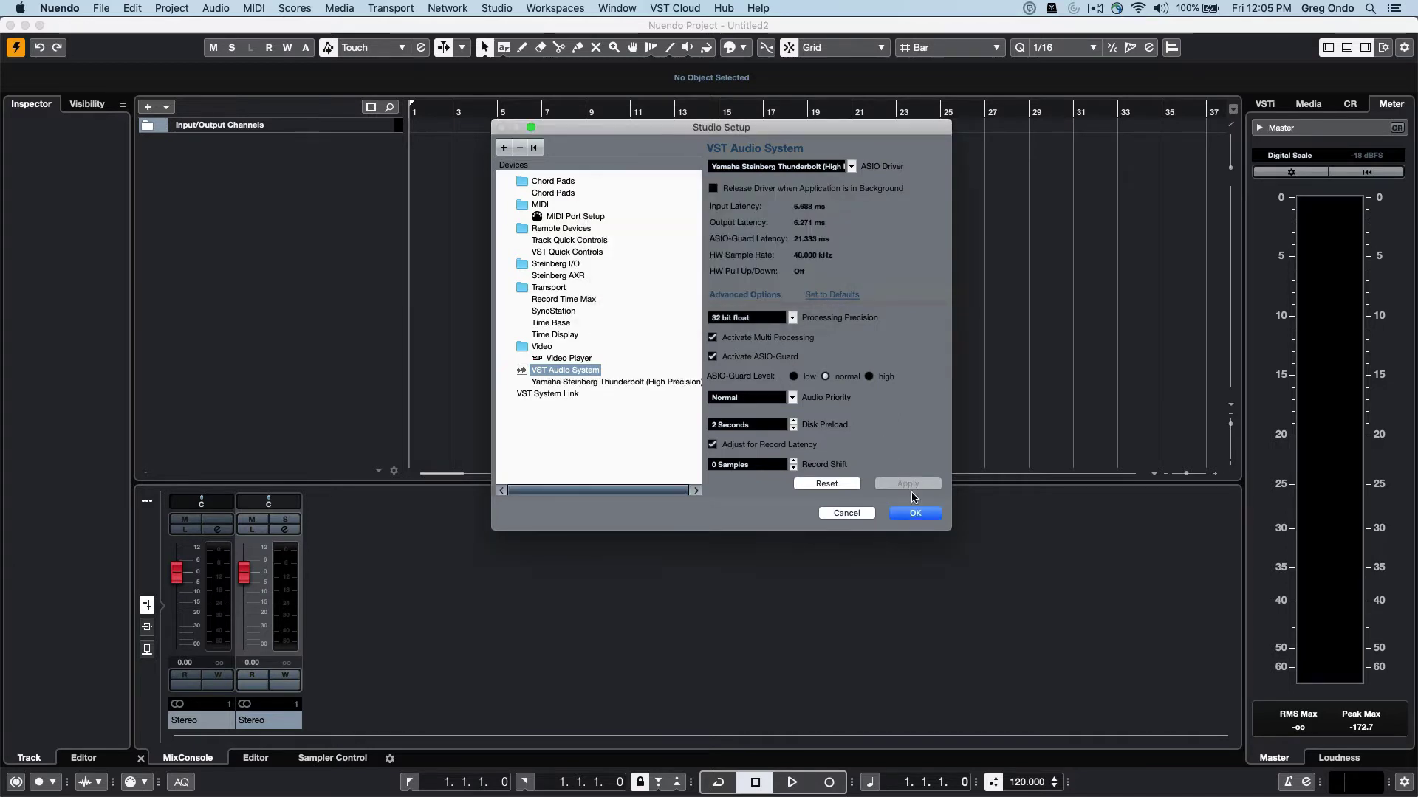
click(914, 514)
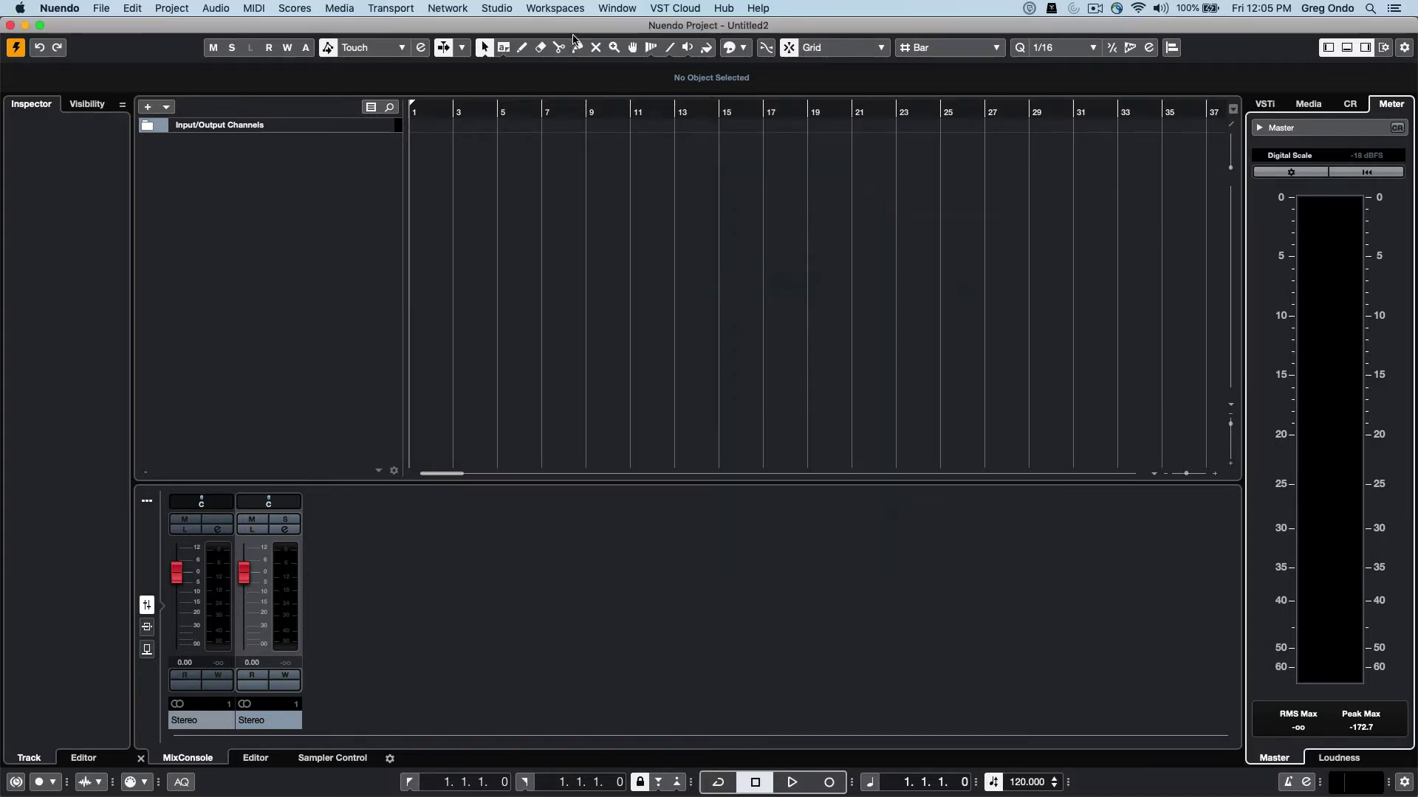
Open Audio Connections, look through the Outputs, Group/FX, External FX and External Instruments tabs, and end on Inputs.
click(495, 6)
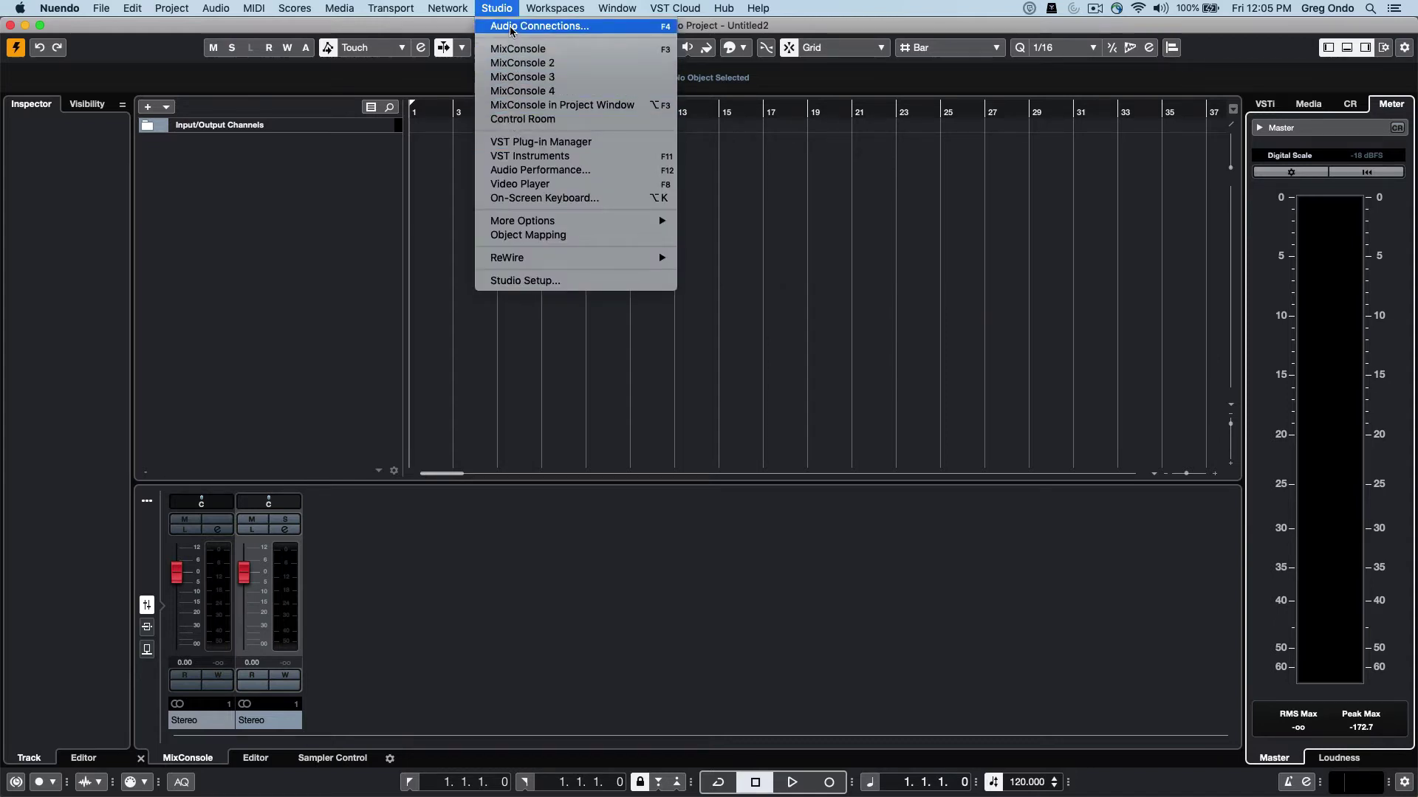
click(513, 28)
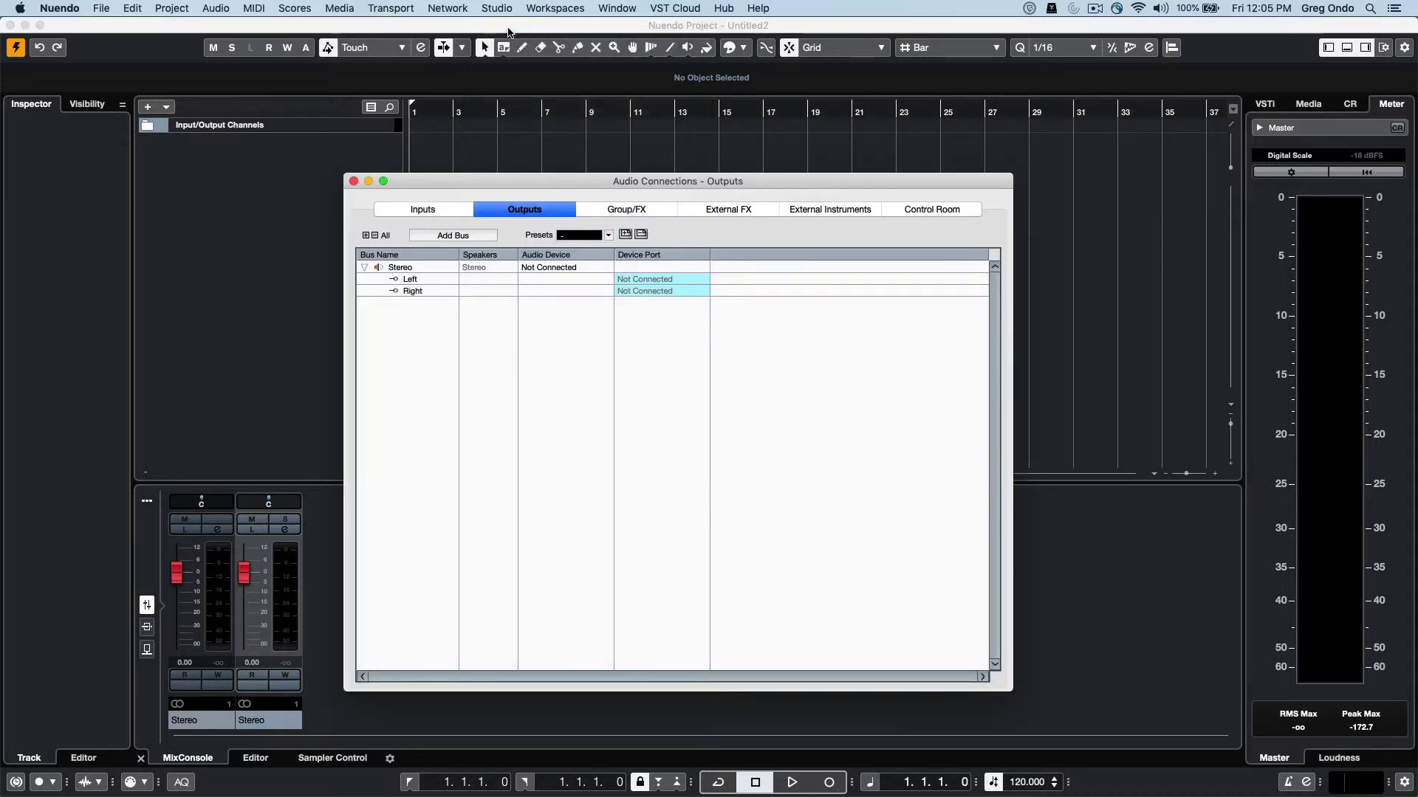
key(F4)
key(F4)
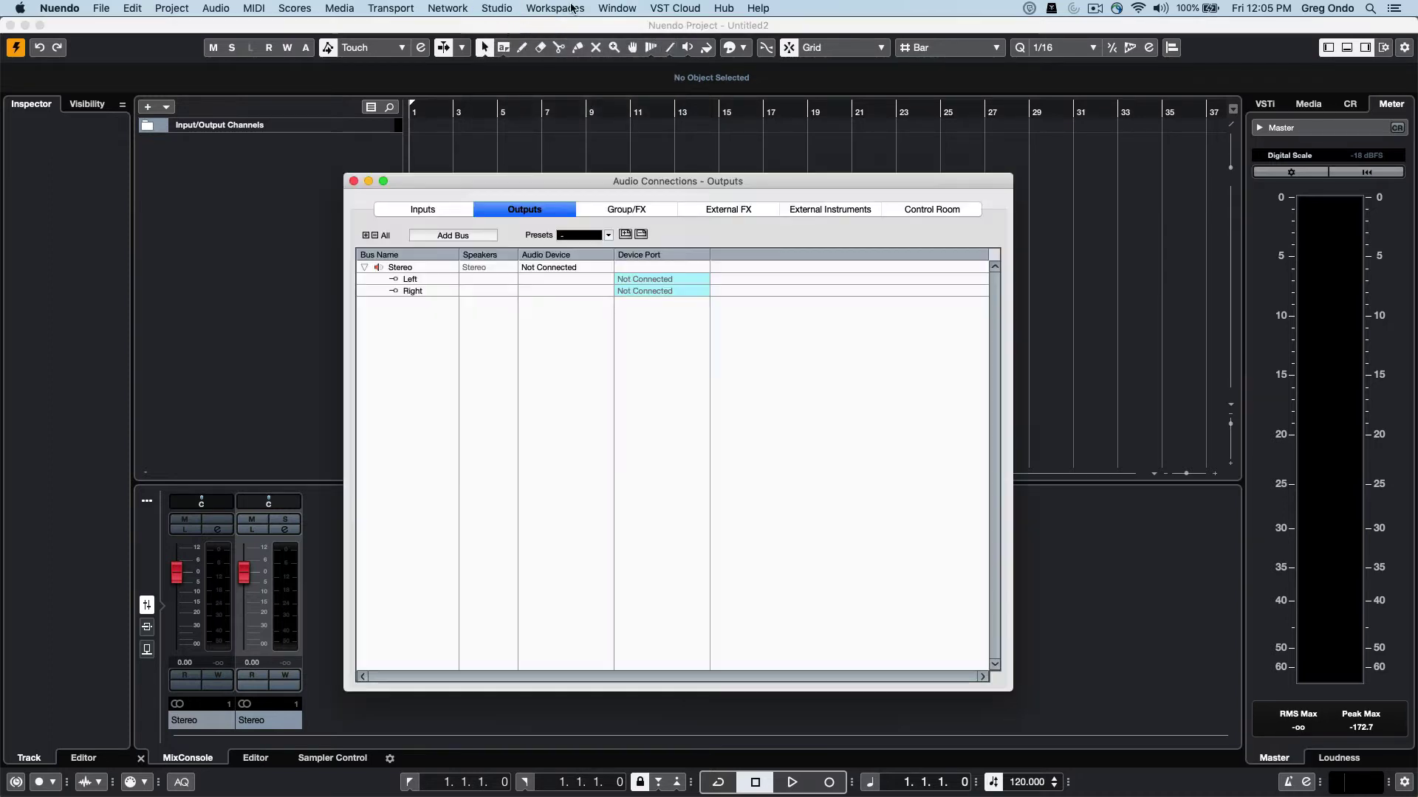
click(427, 209)
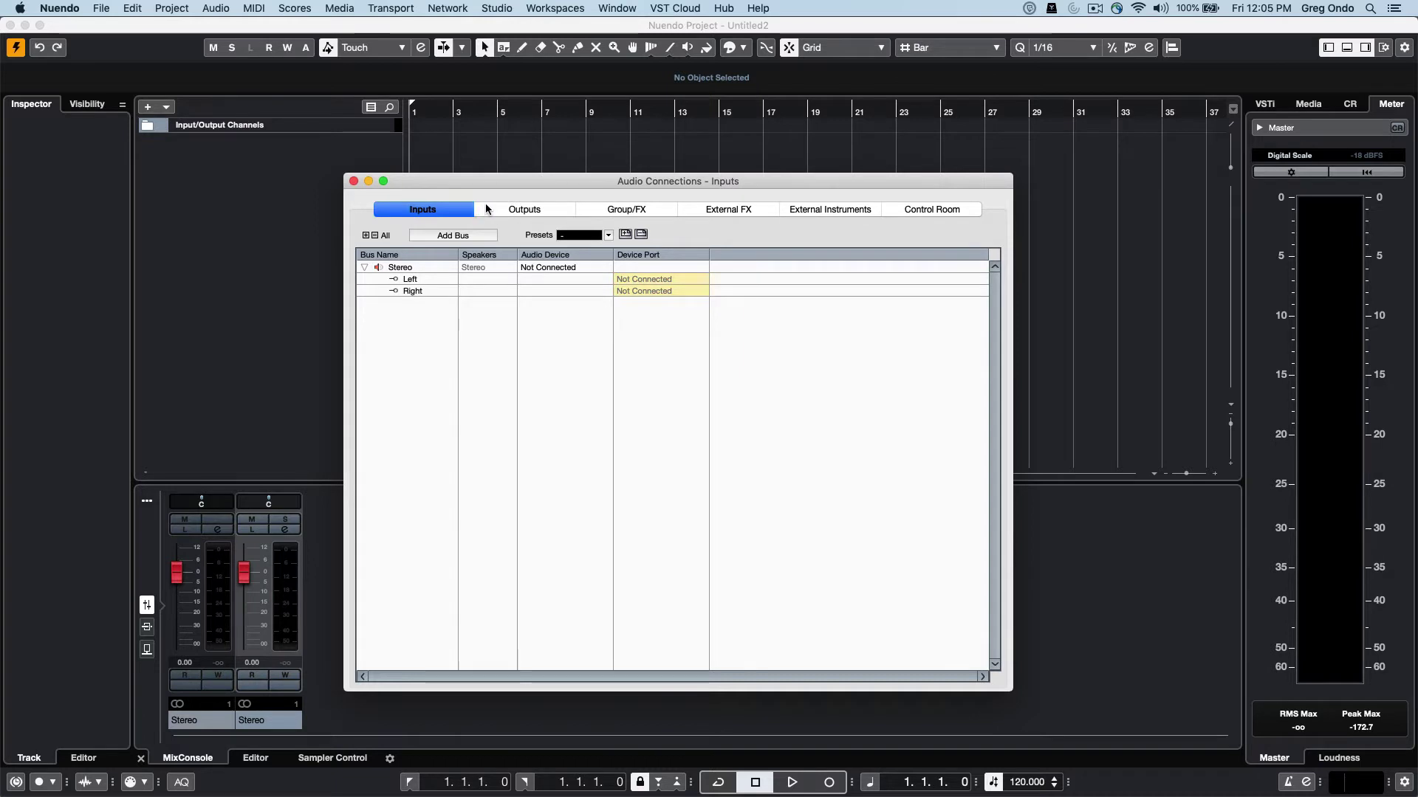
click(511, 211)
click(650, 210)
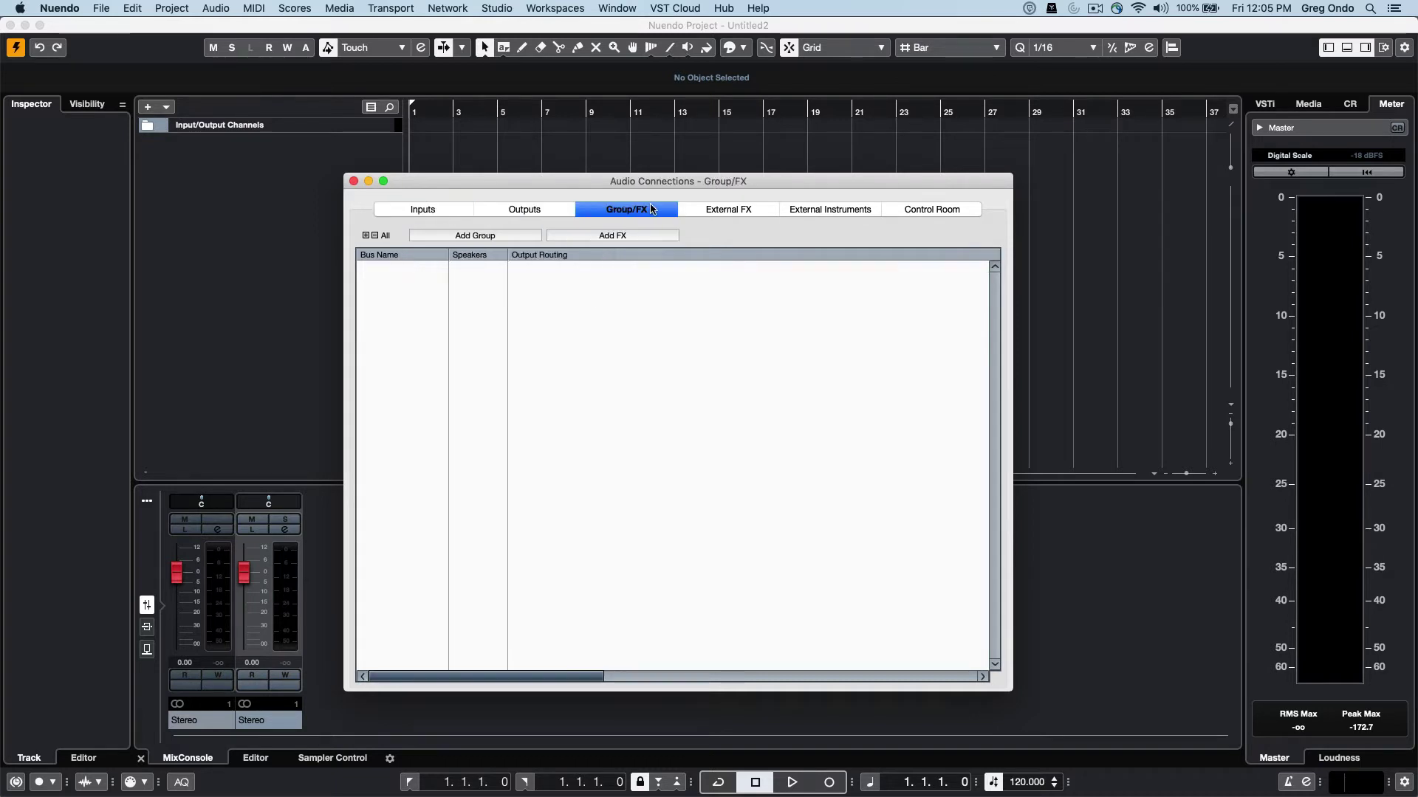
click(724, 214)
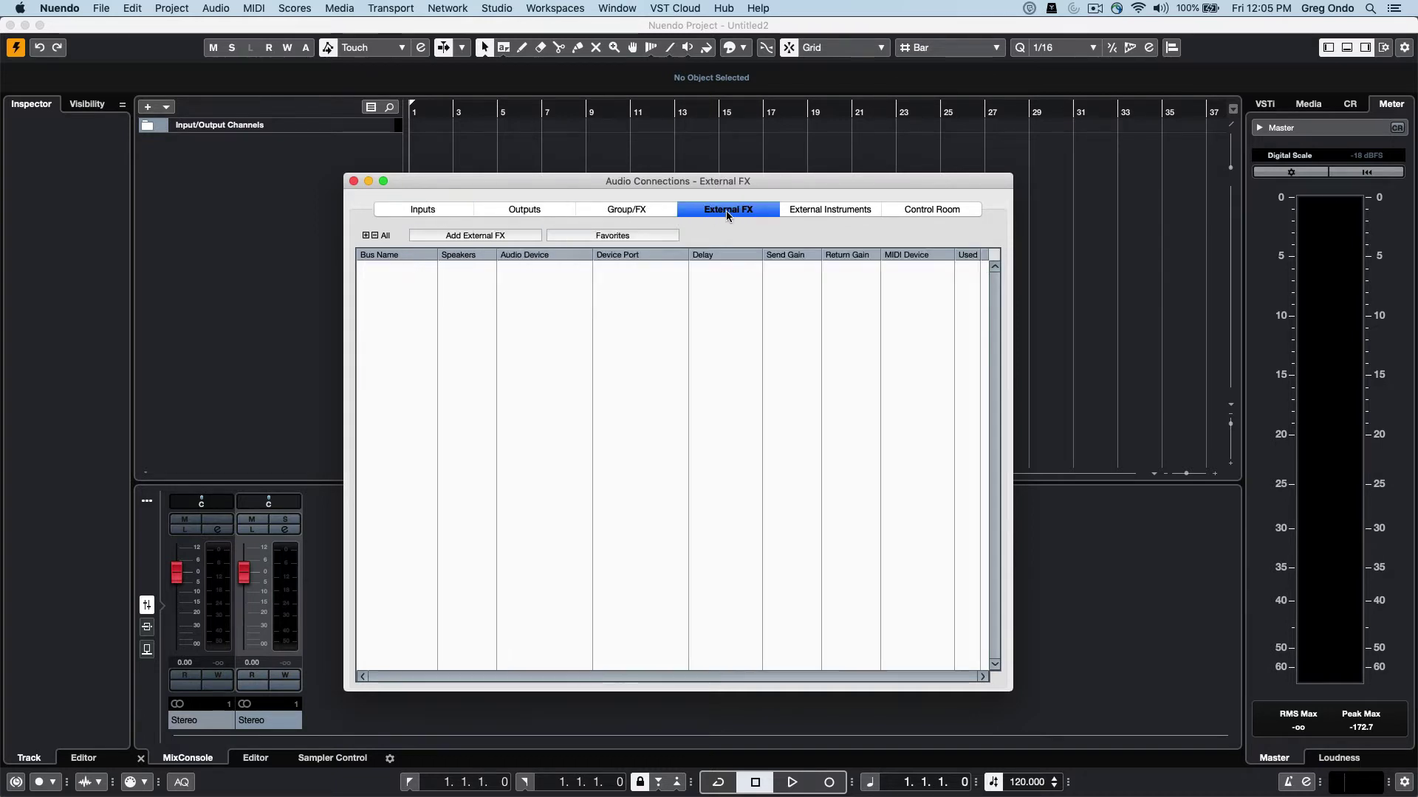
click(838, 209)
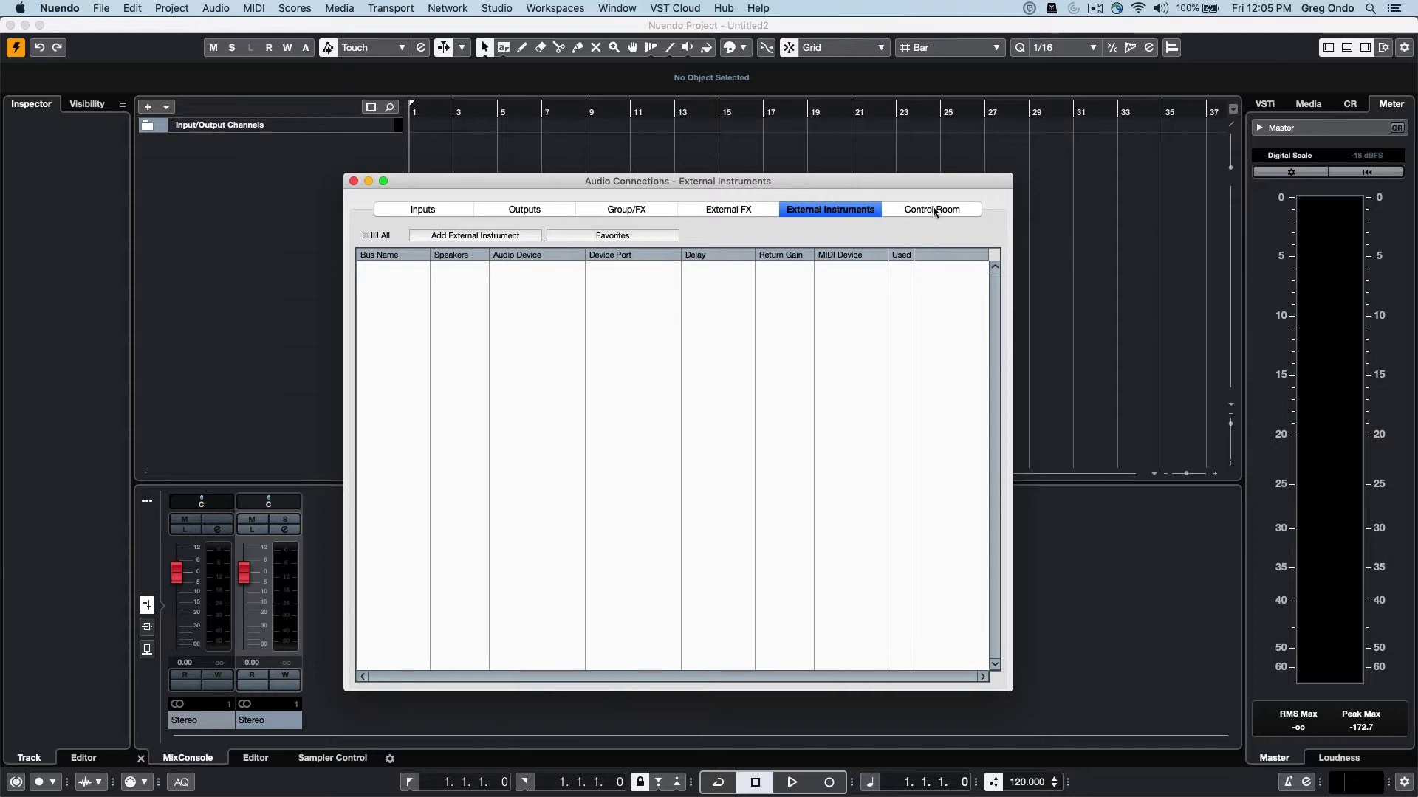
click(431, 210)
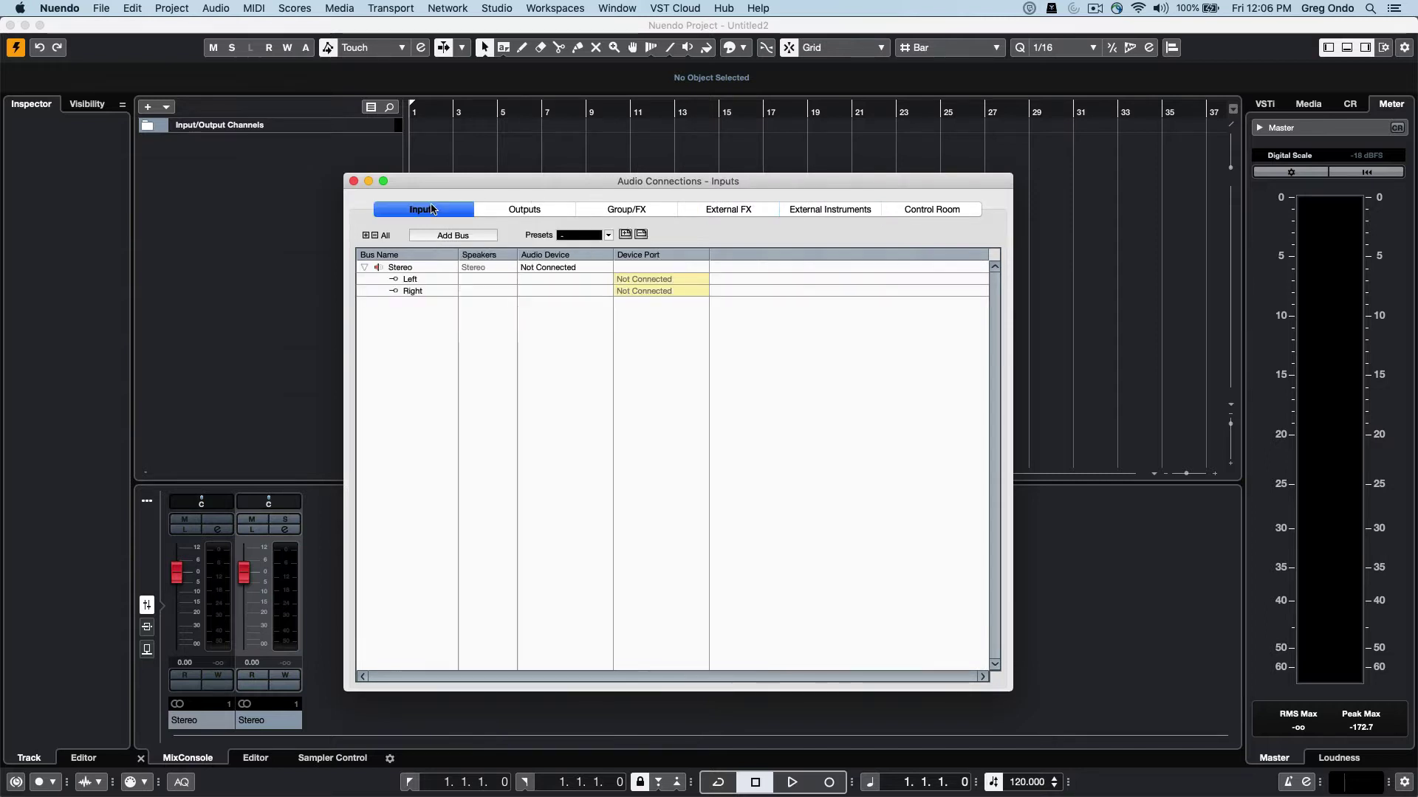
Apply the 28 x Mono input preset, then expand Mono 1 and Mono 2 to check their ports.
click(610, 236)
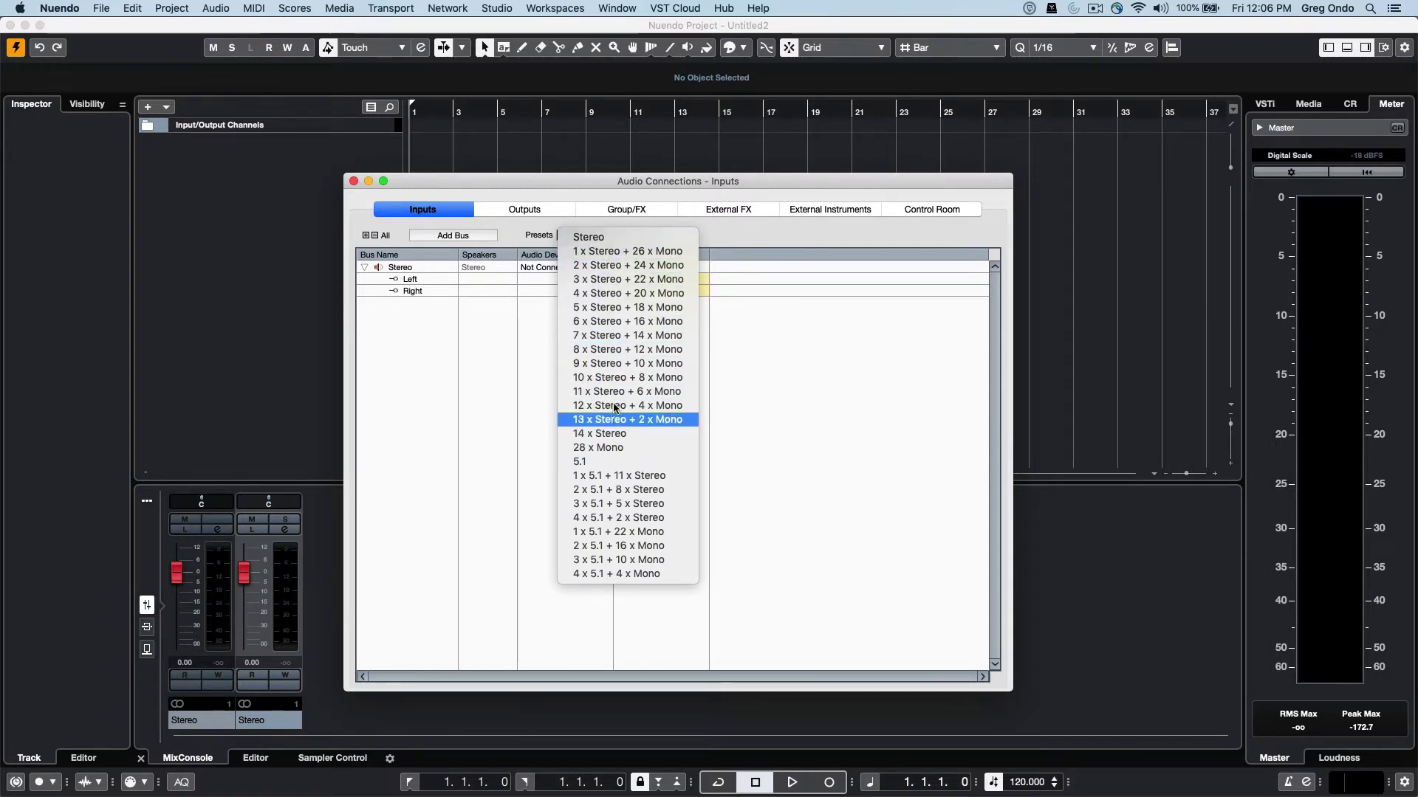
click(620, 448)
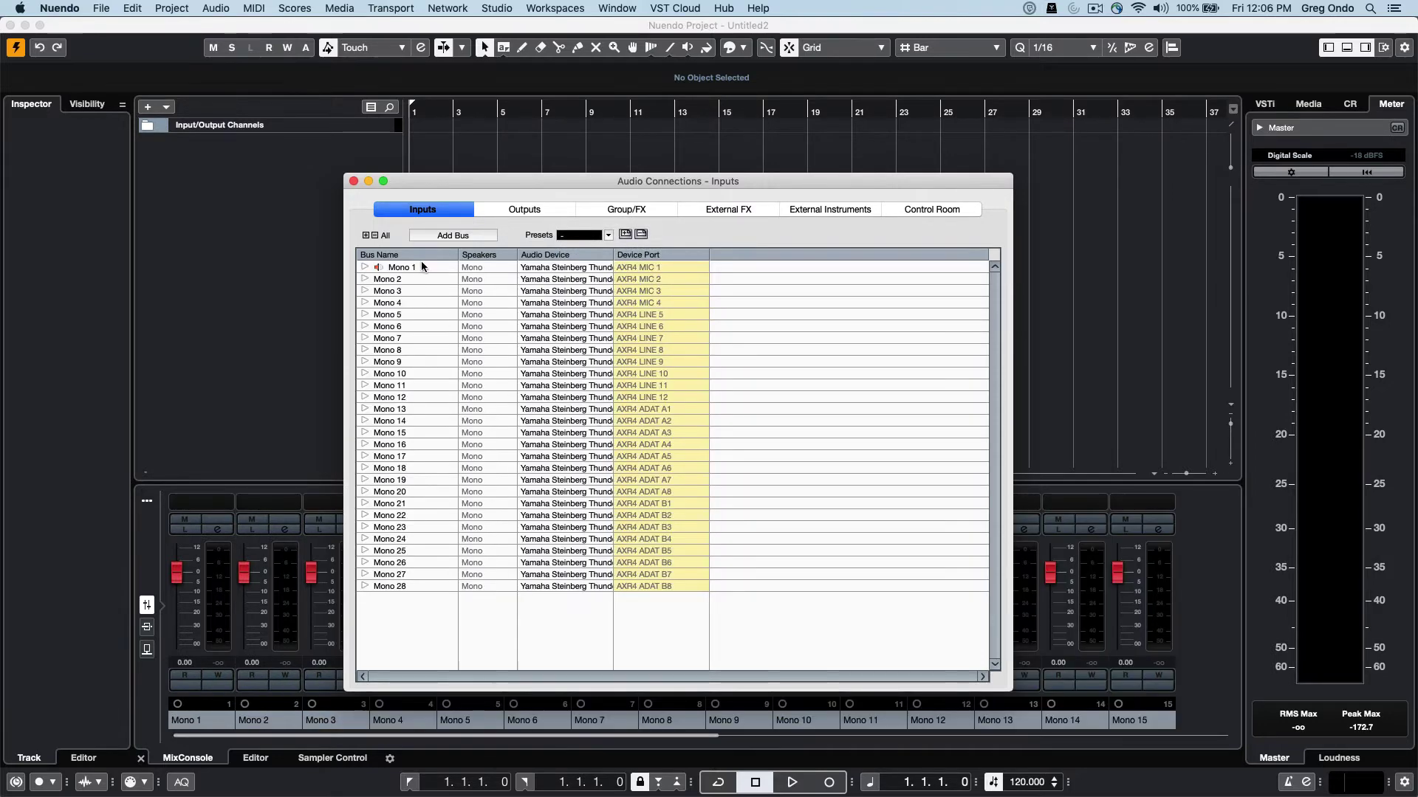
click(364, 267)
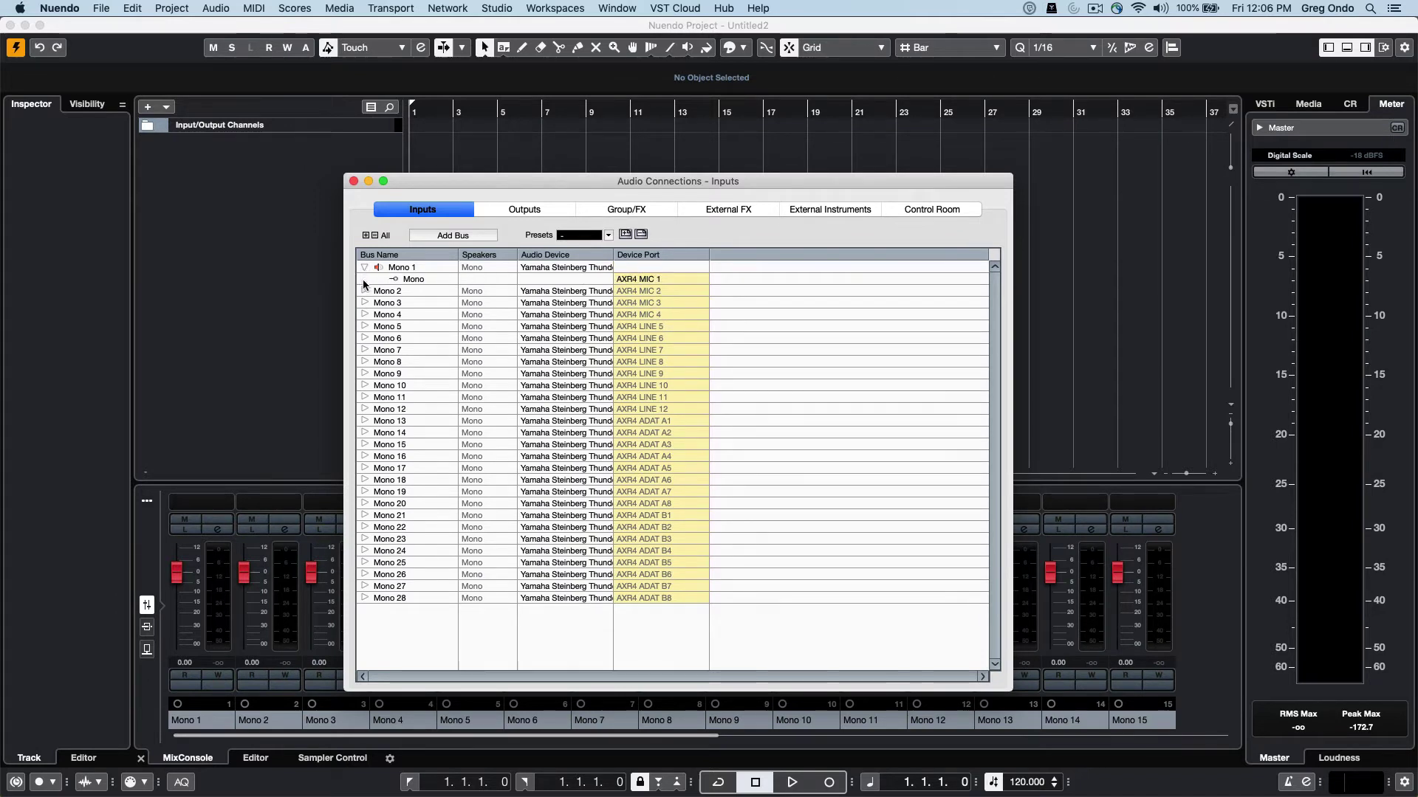
click(365, 290)
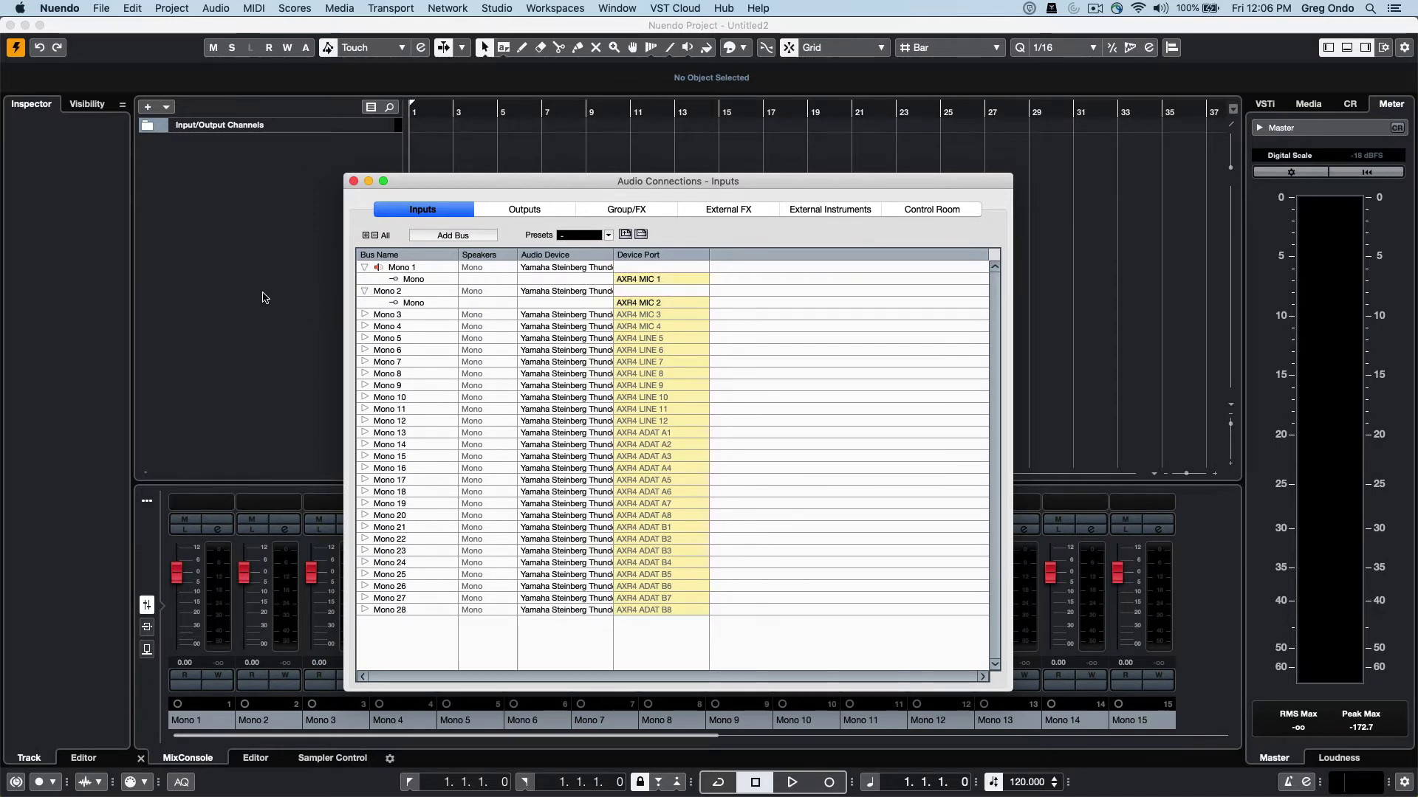
click(364, 267)
On the Outputs page, add a 5.1 output bus.
click(363, 279)
click(529, 214)
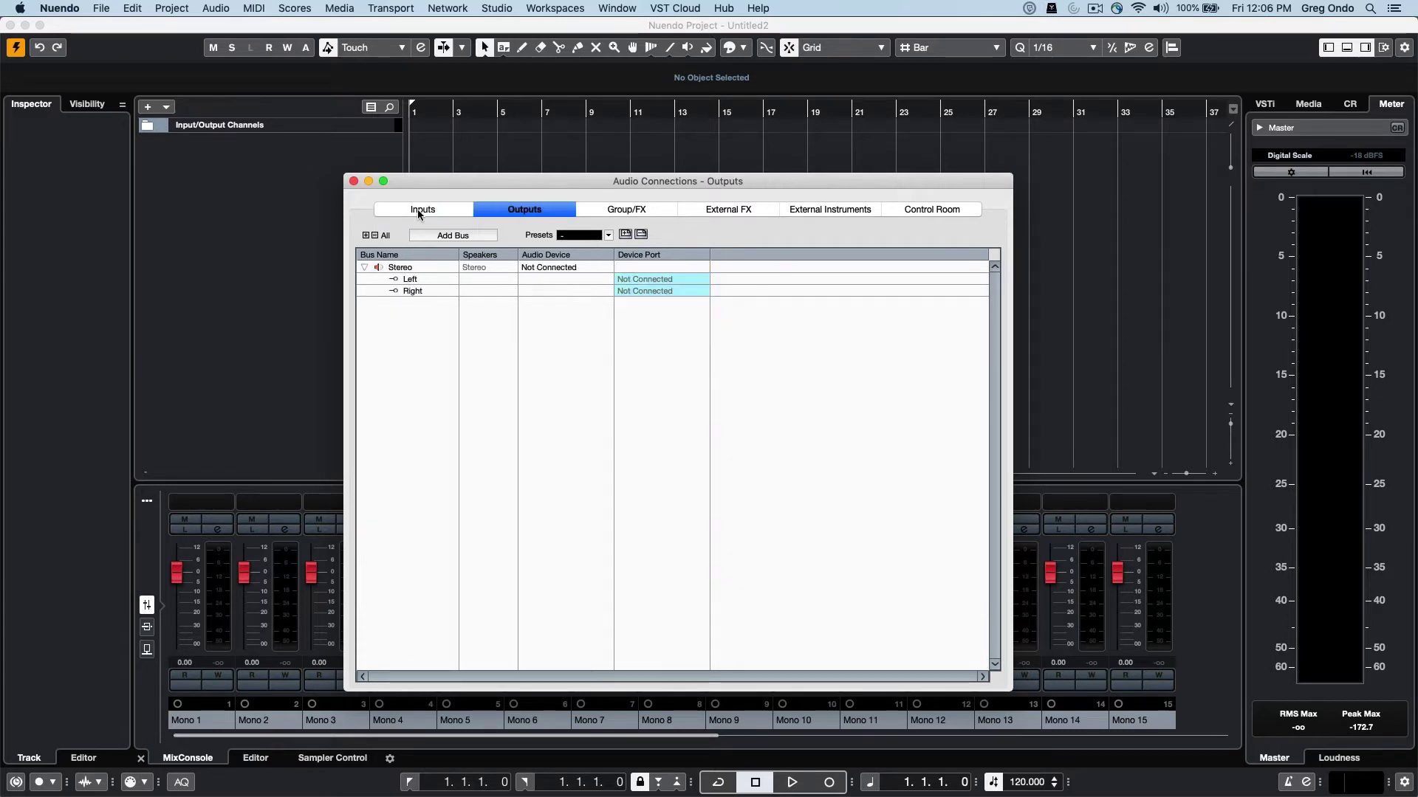
click(609, 236)
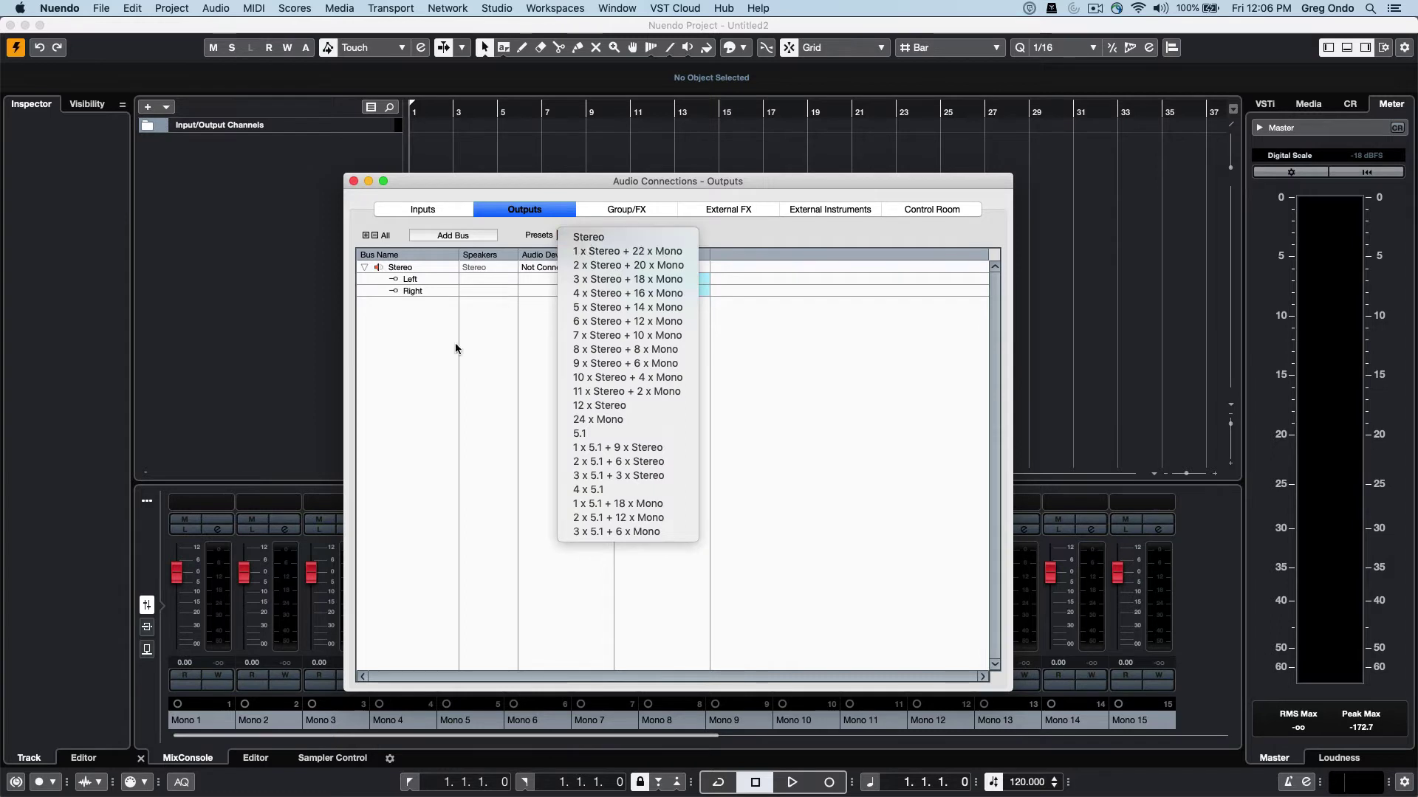
click(418, 340)
click(453, 235)
click(565, 237)
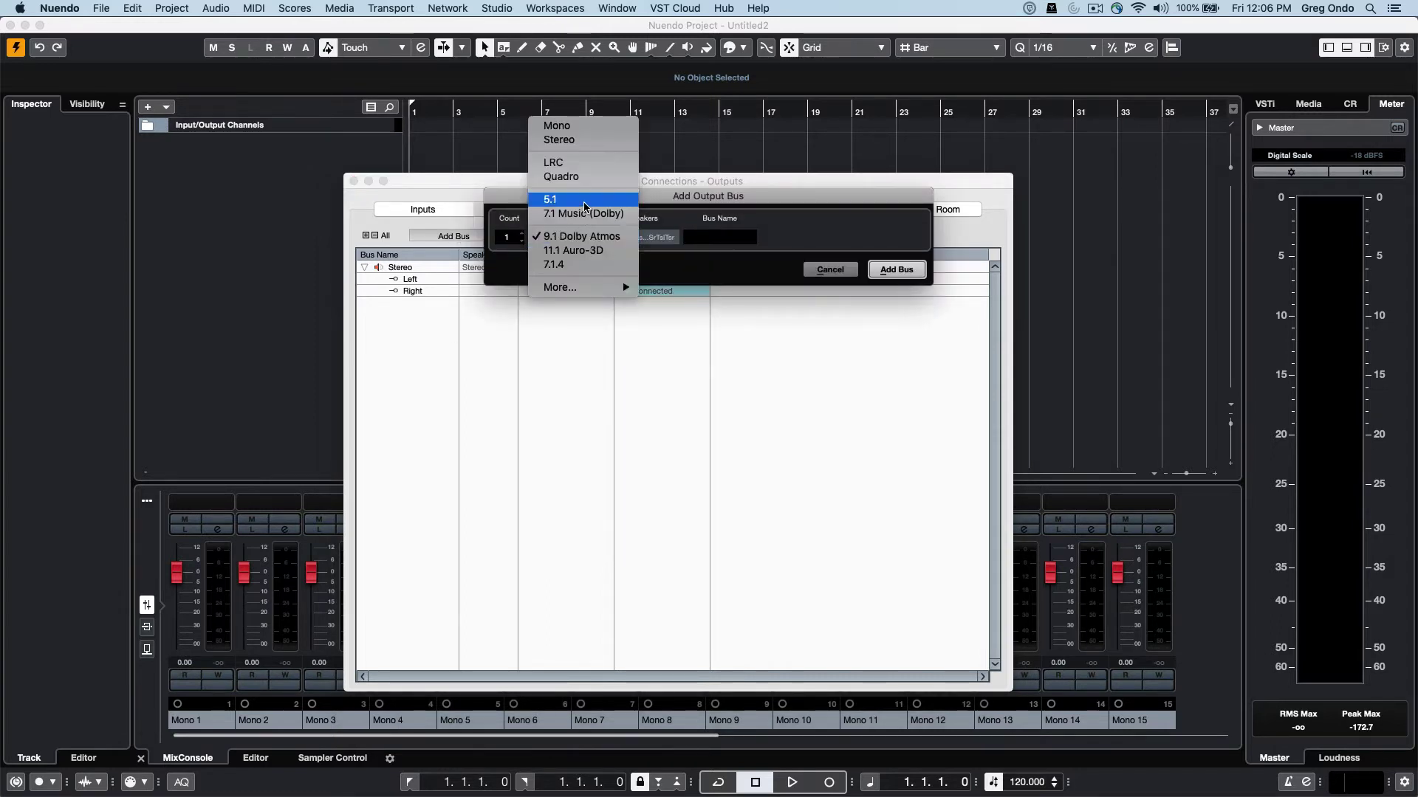
click(582, 200)
click(897, 269)
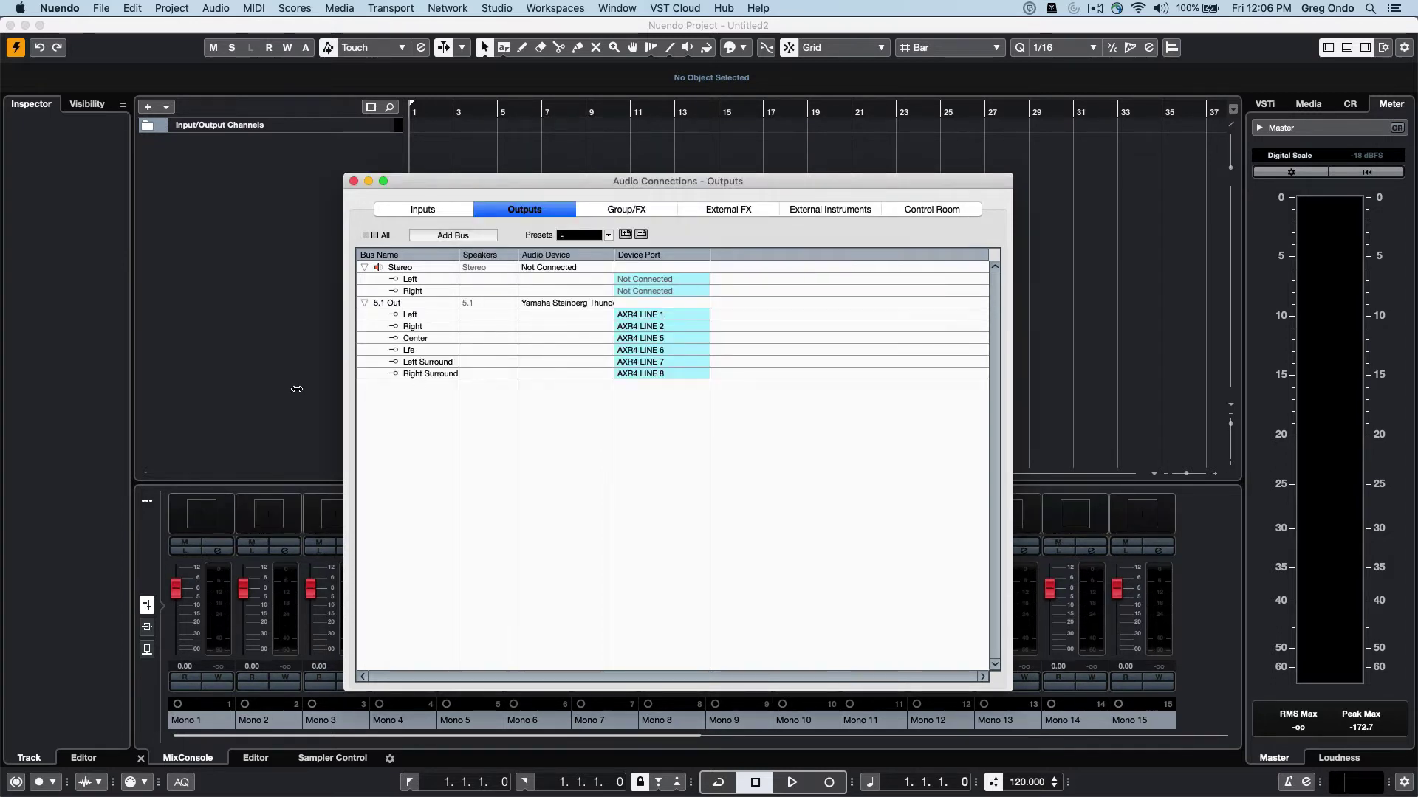
Add a second output bus with 9.1 Dolby Atmos configuration.
click(453, 237)
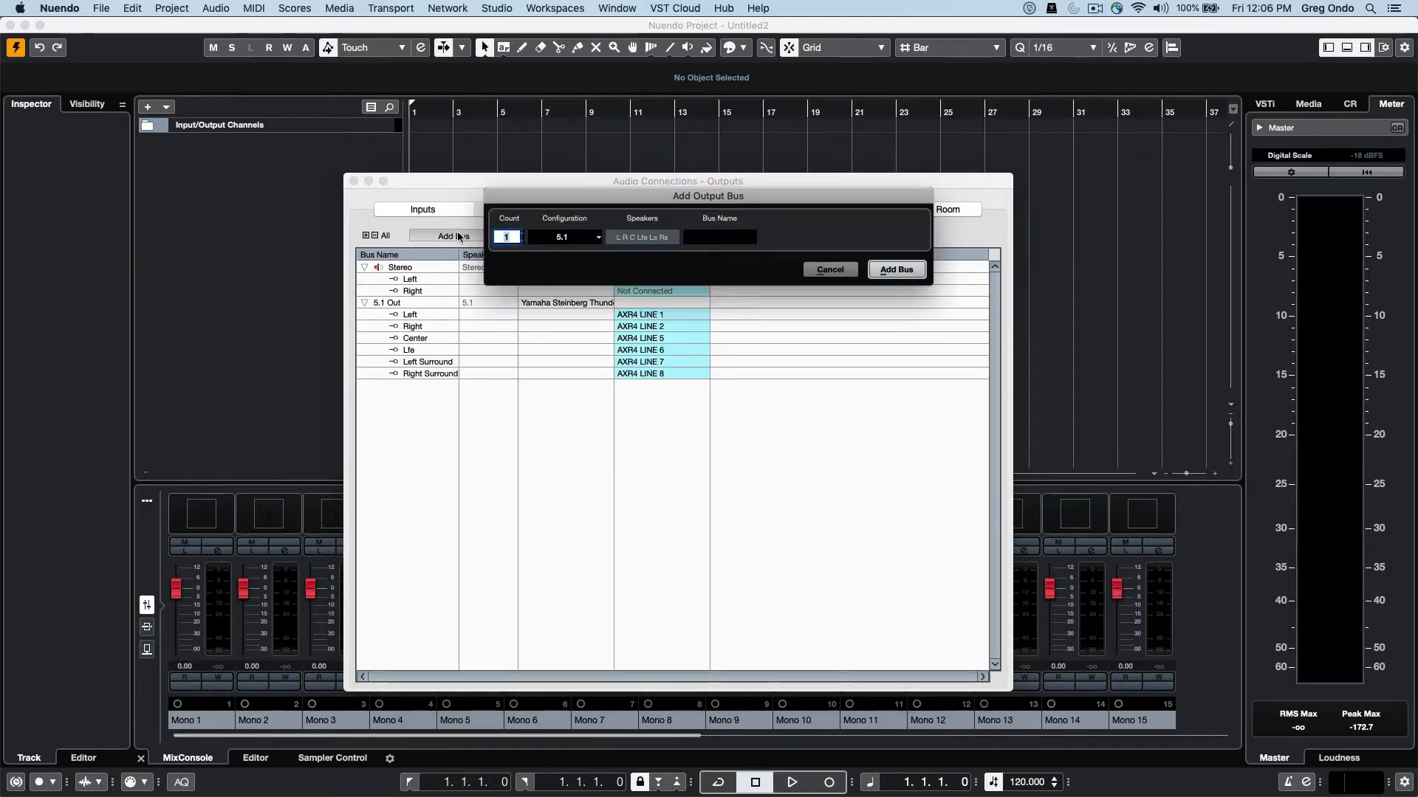
click(569, 237)
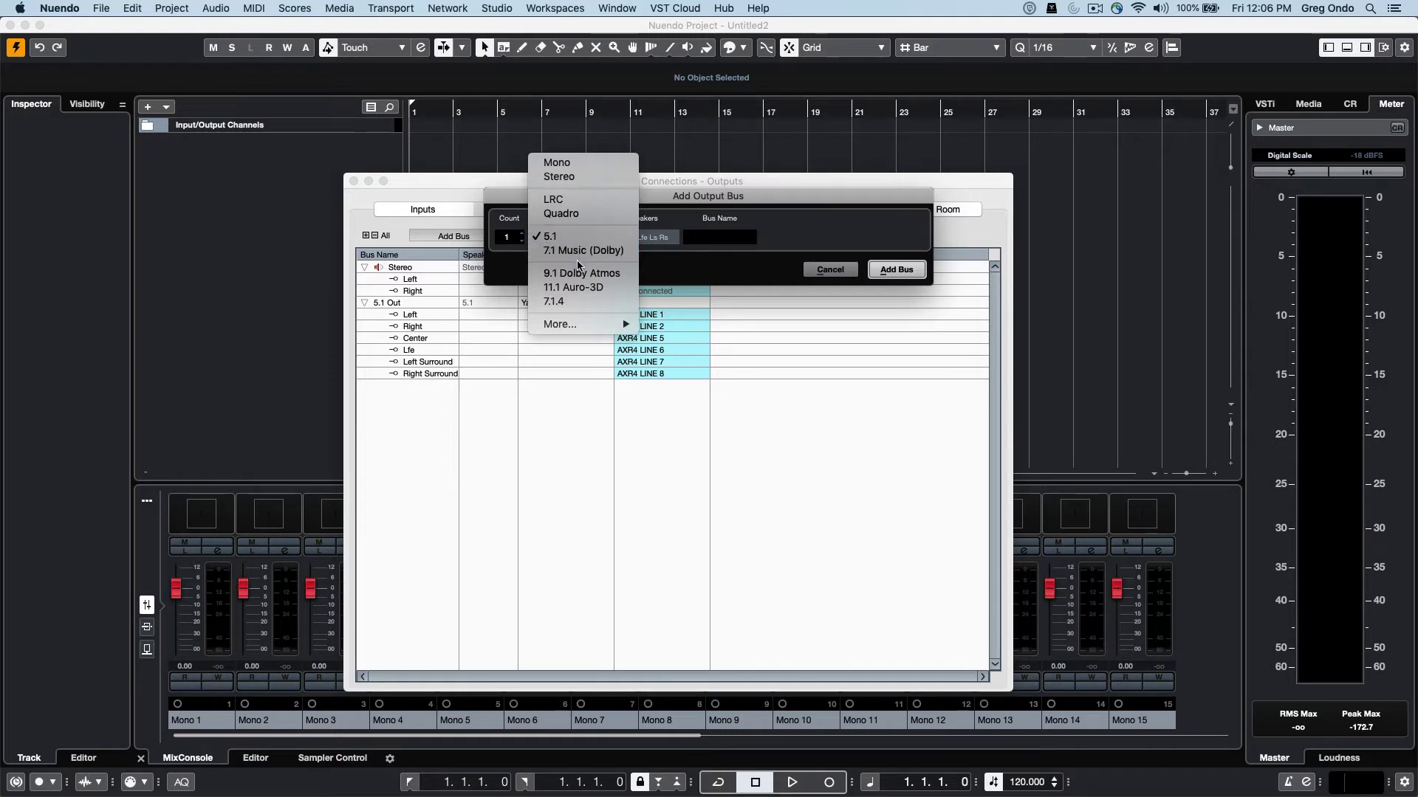
click(581, 273)
click(897, 270)
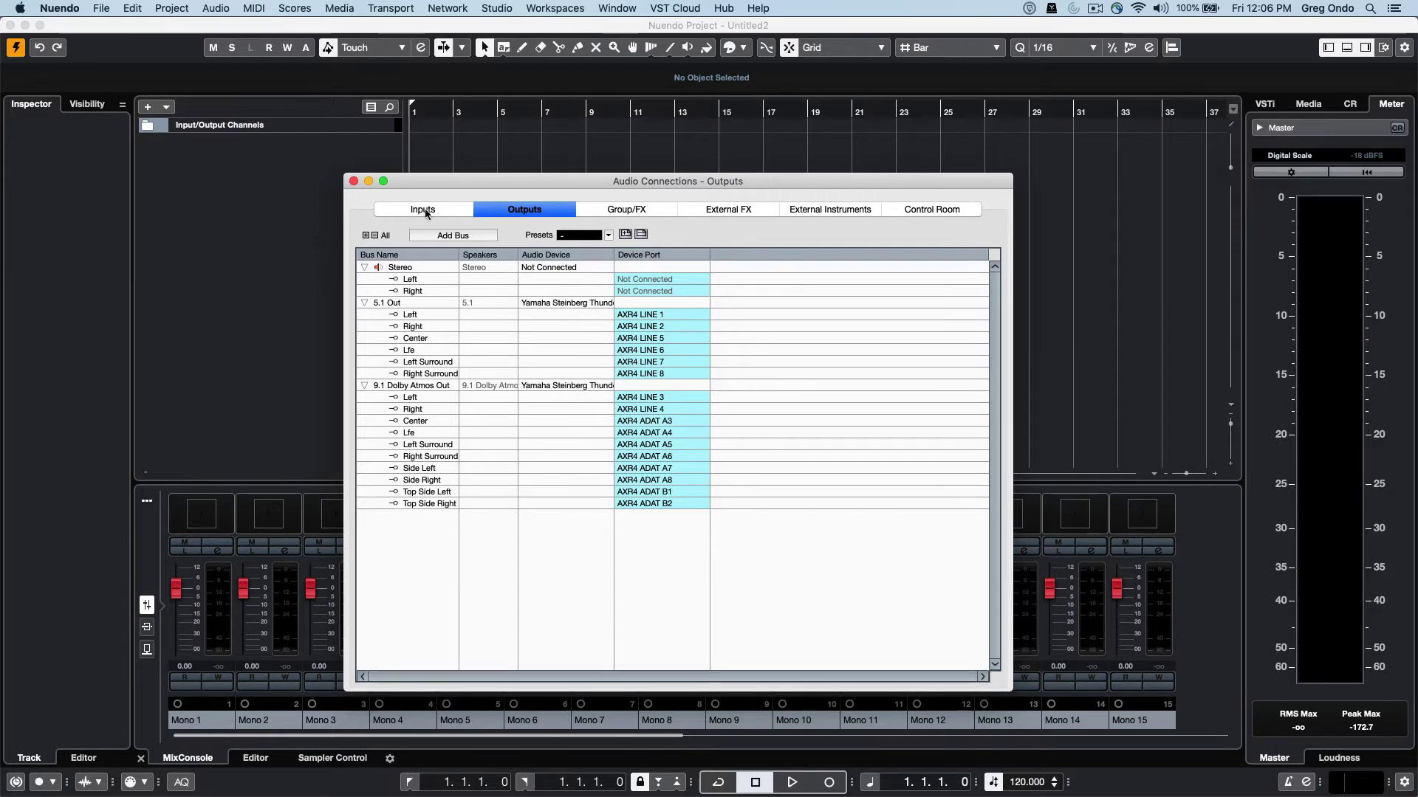
On the Group/FX page, add a group channel named 'dialog' and a REVerence FX channel.
click(626, 209)
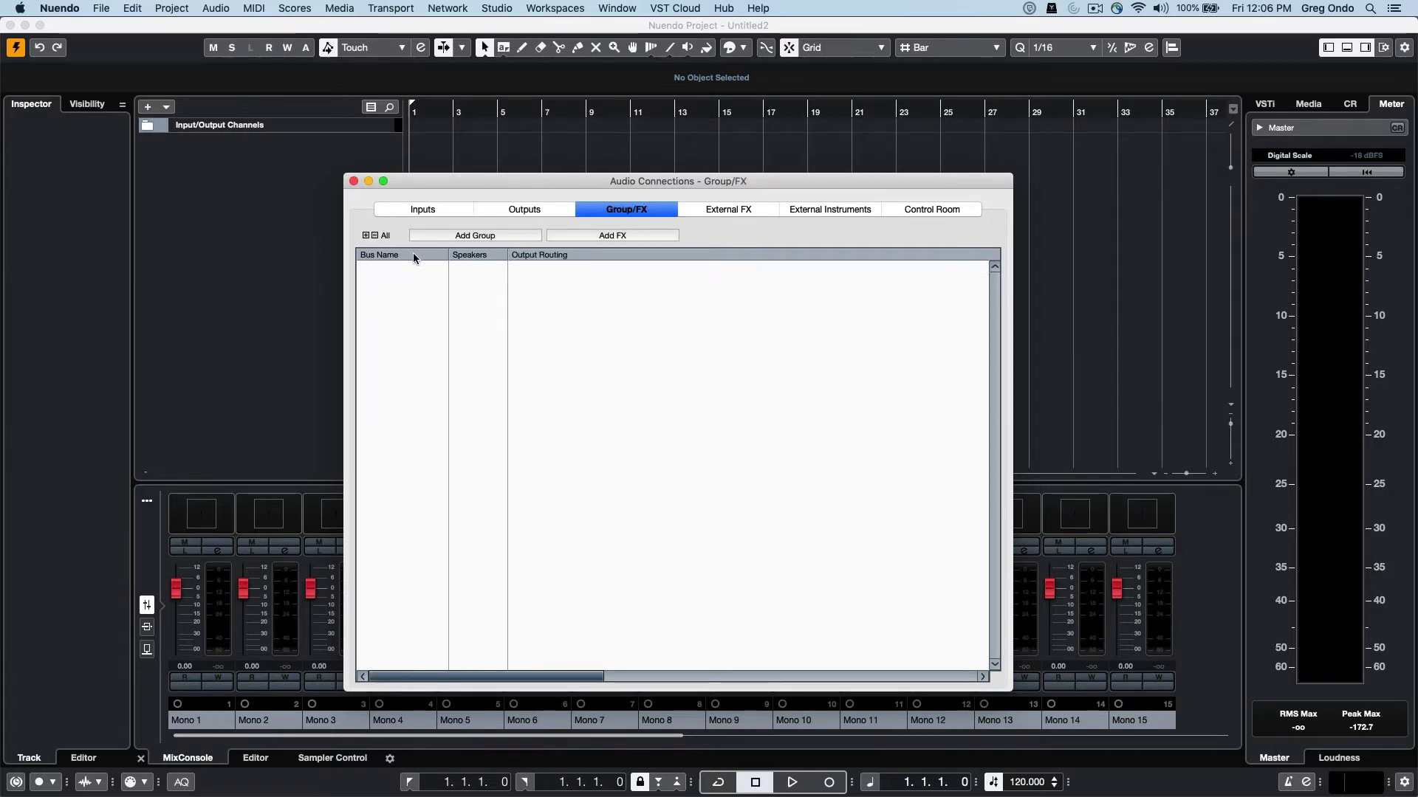
click(457, 237)
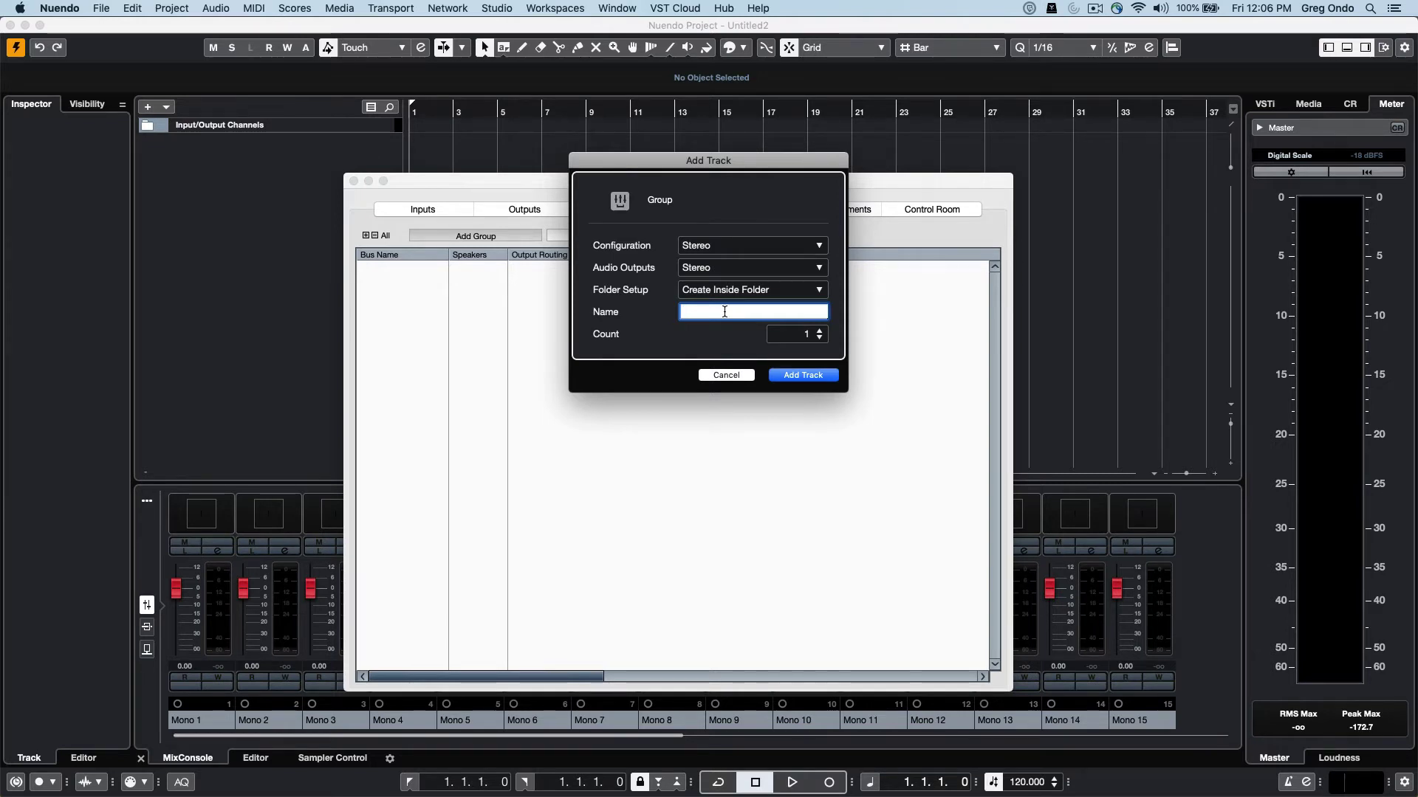
text(dialog)
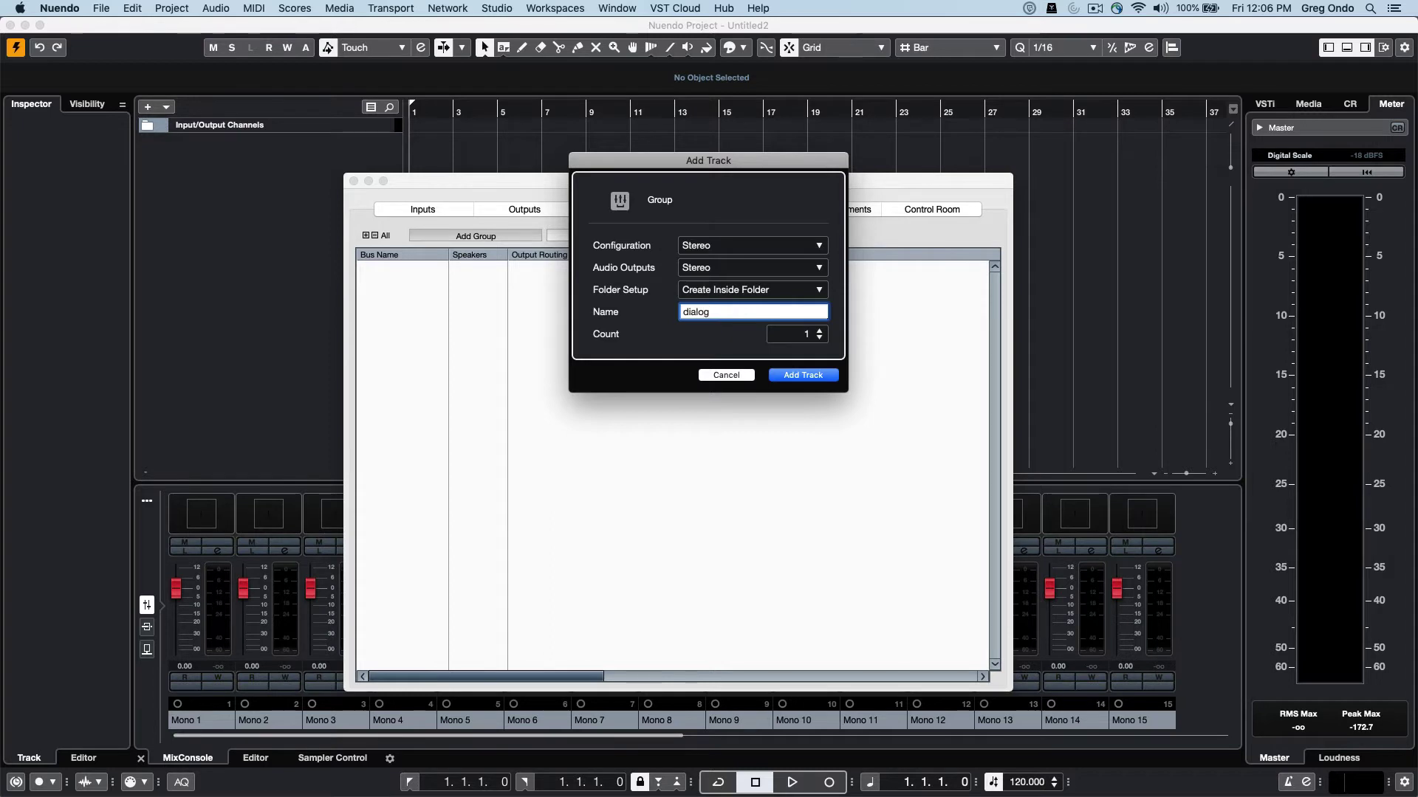
key(Return)
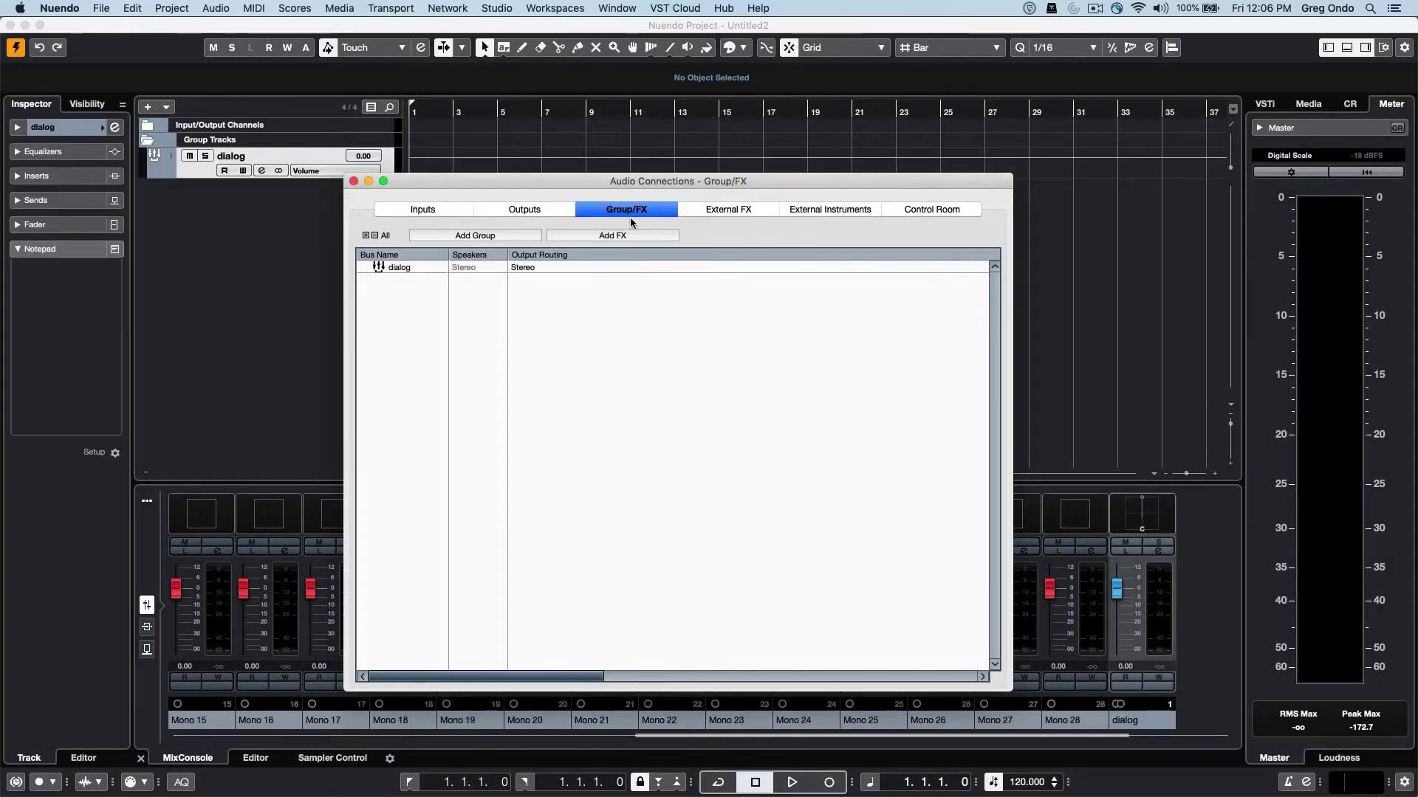
click(617, 234)
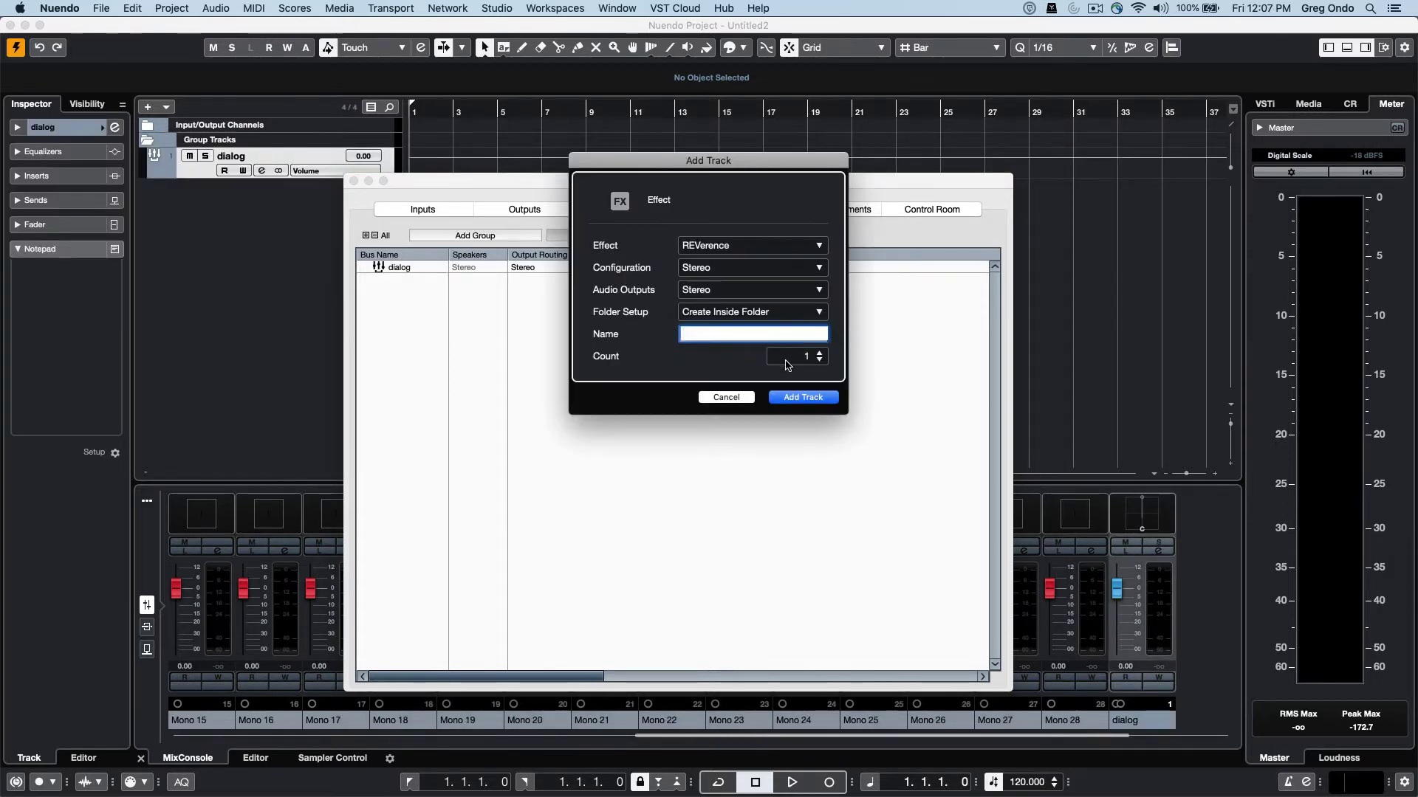
click(802, 403)
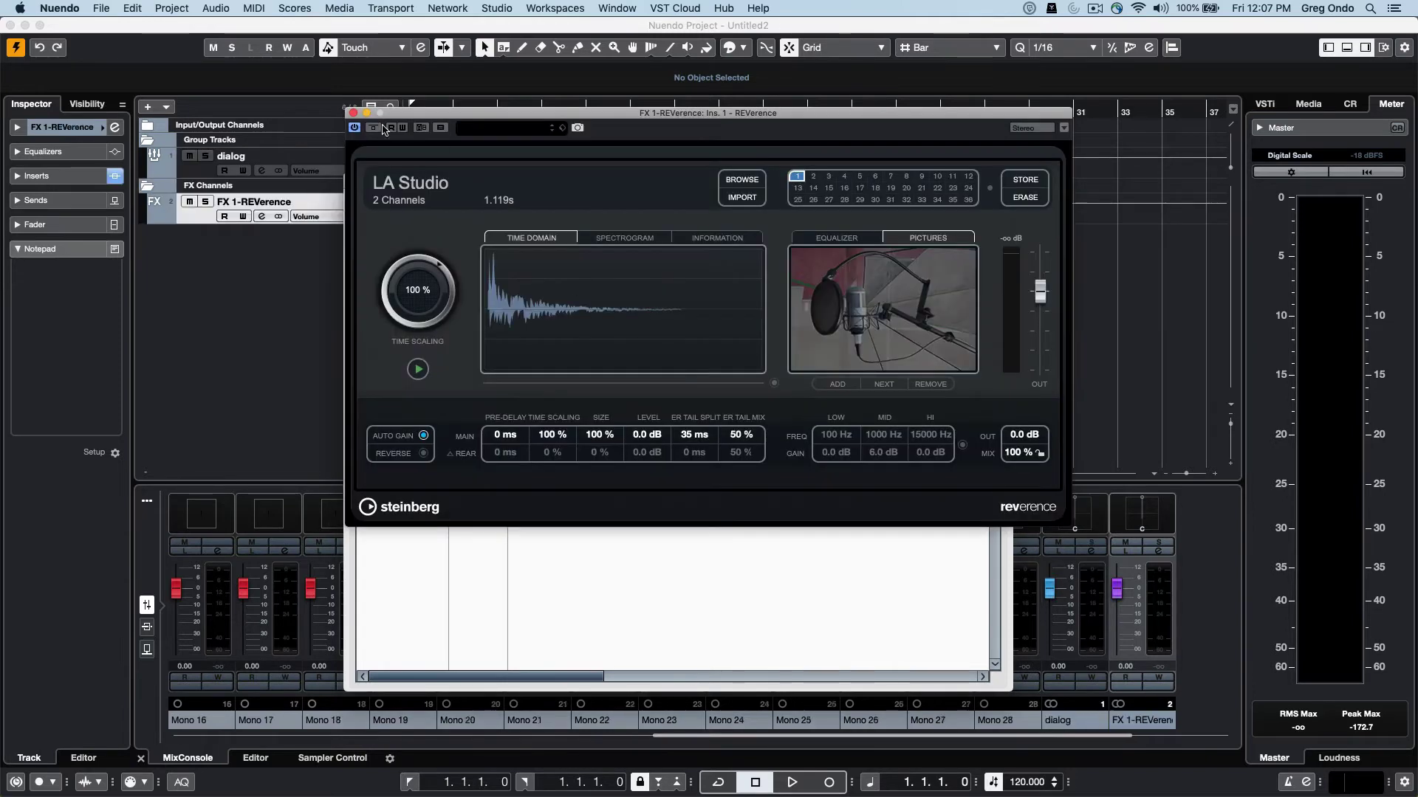
Add an external effect named LA2A with Mono send and Mono return configurations.
click(353, 113)
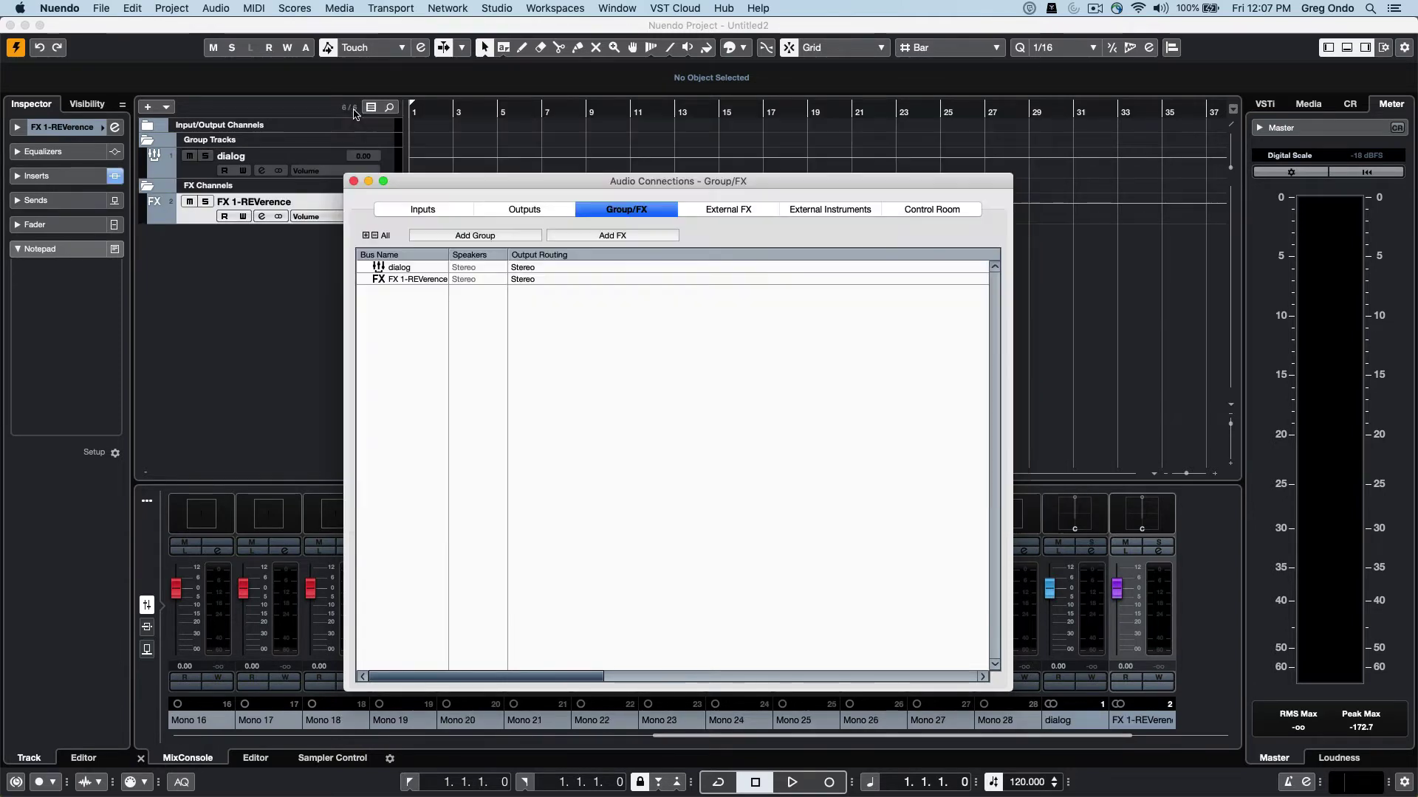
click(711, 211)
click(508, 235)
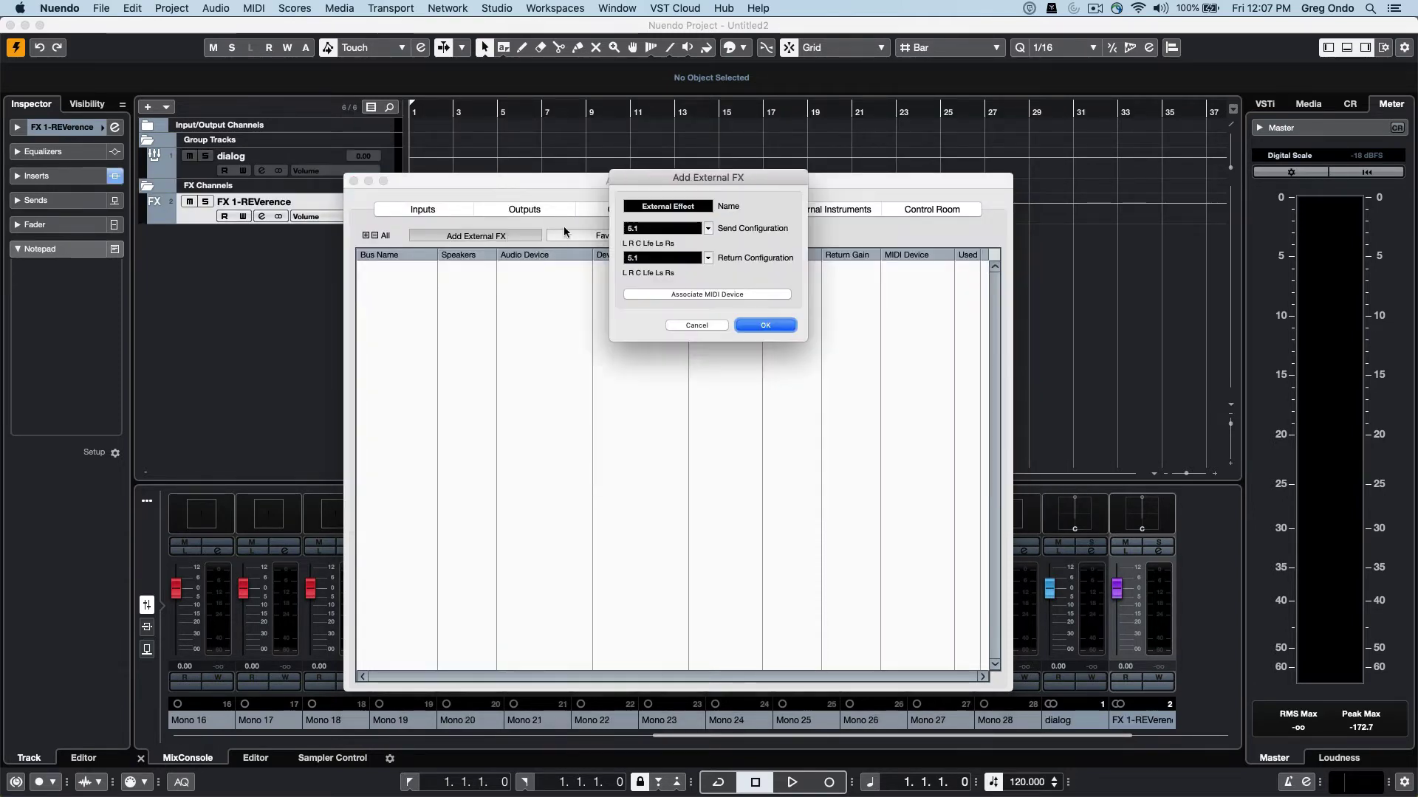
click(691, 204)
text(LA2A)
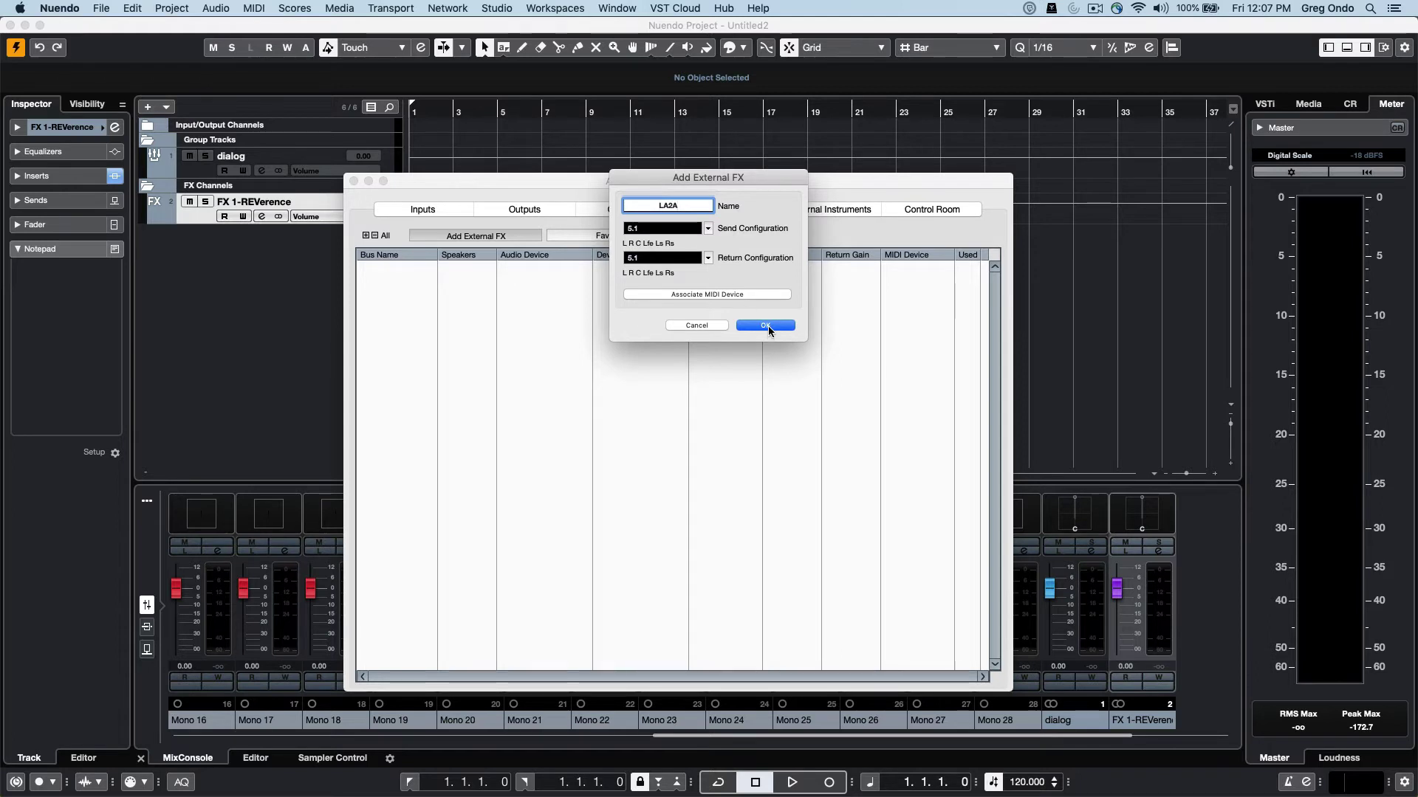
click(676, 229)
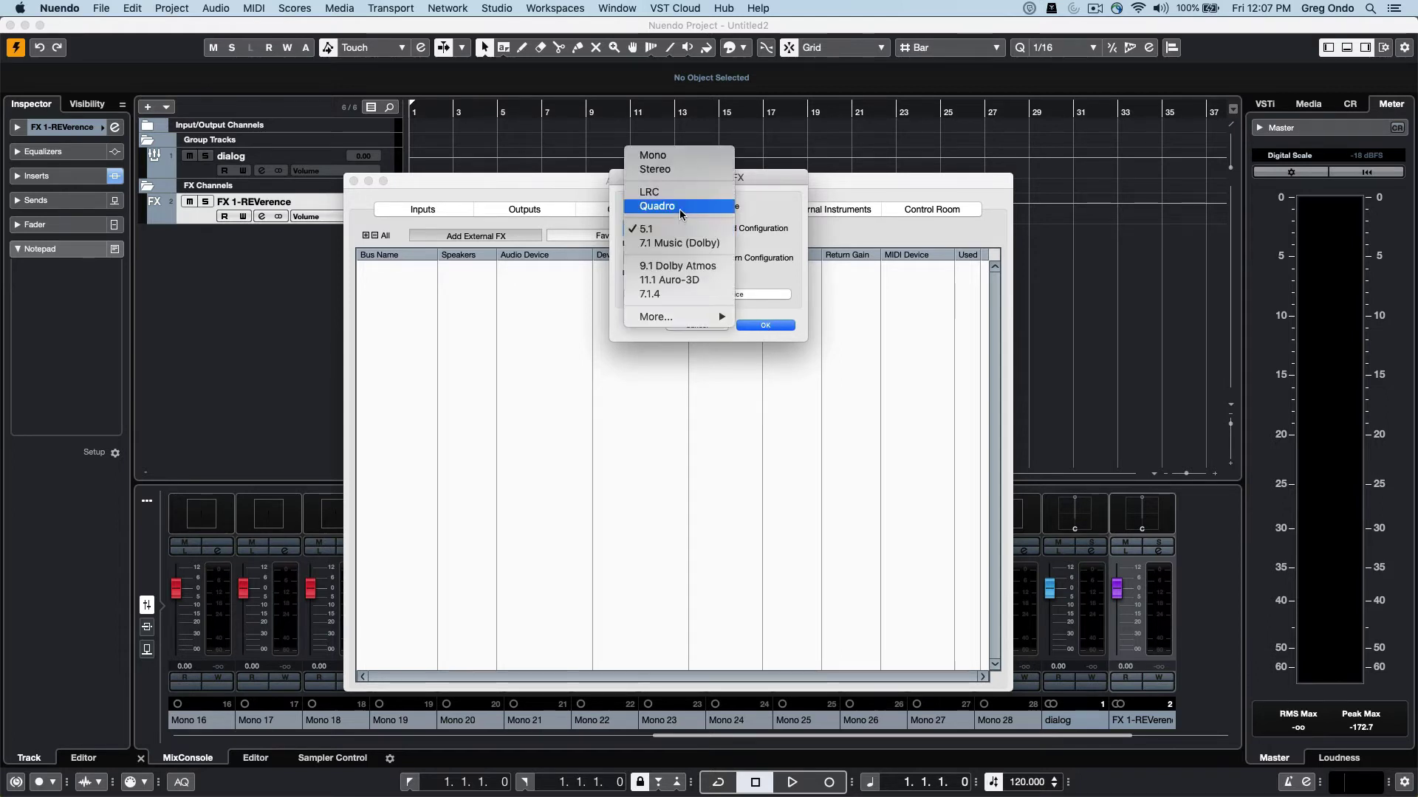
click(677, 156)
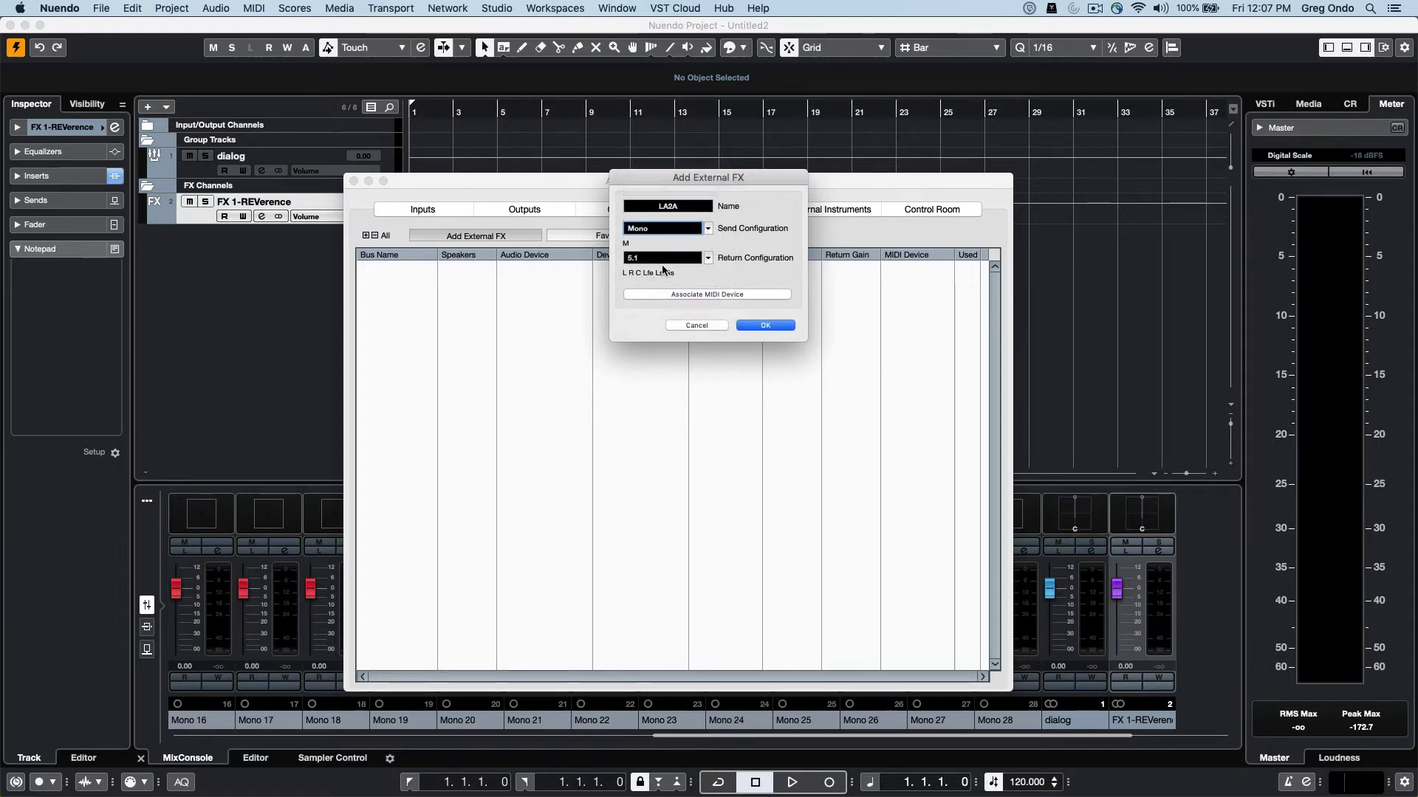
click(659, 258)
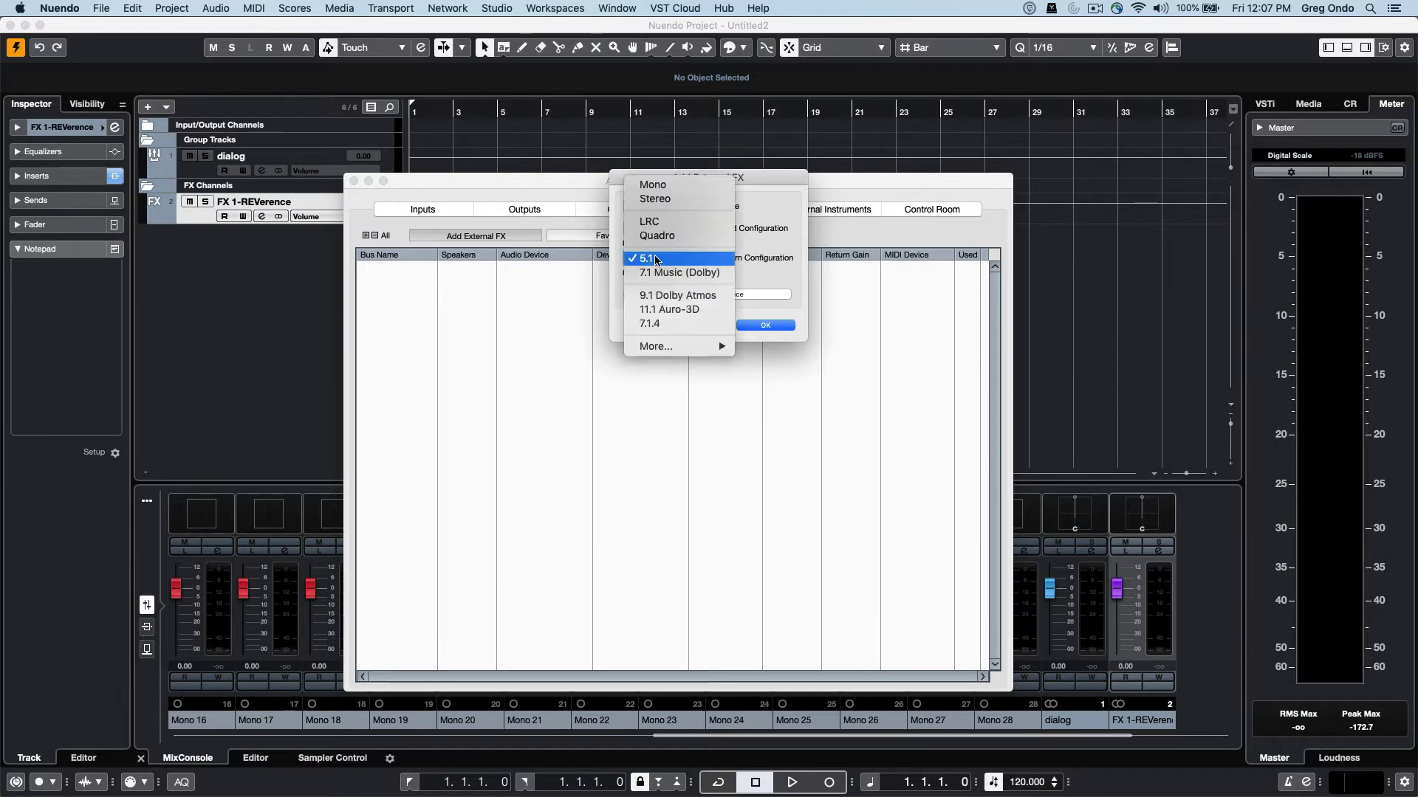
click(652, 185)
click(762, 325)
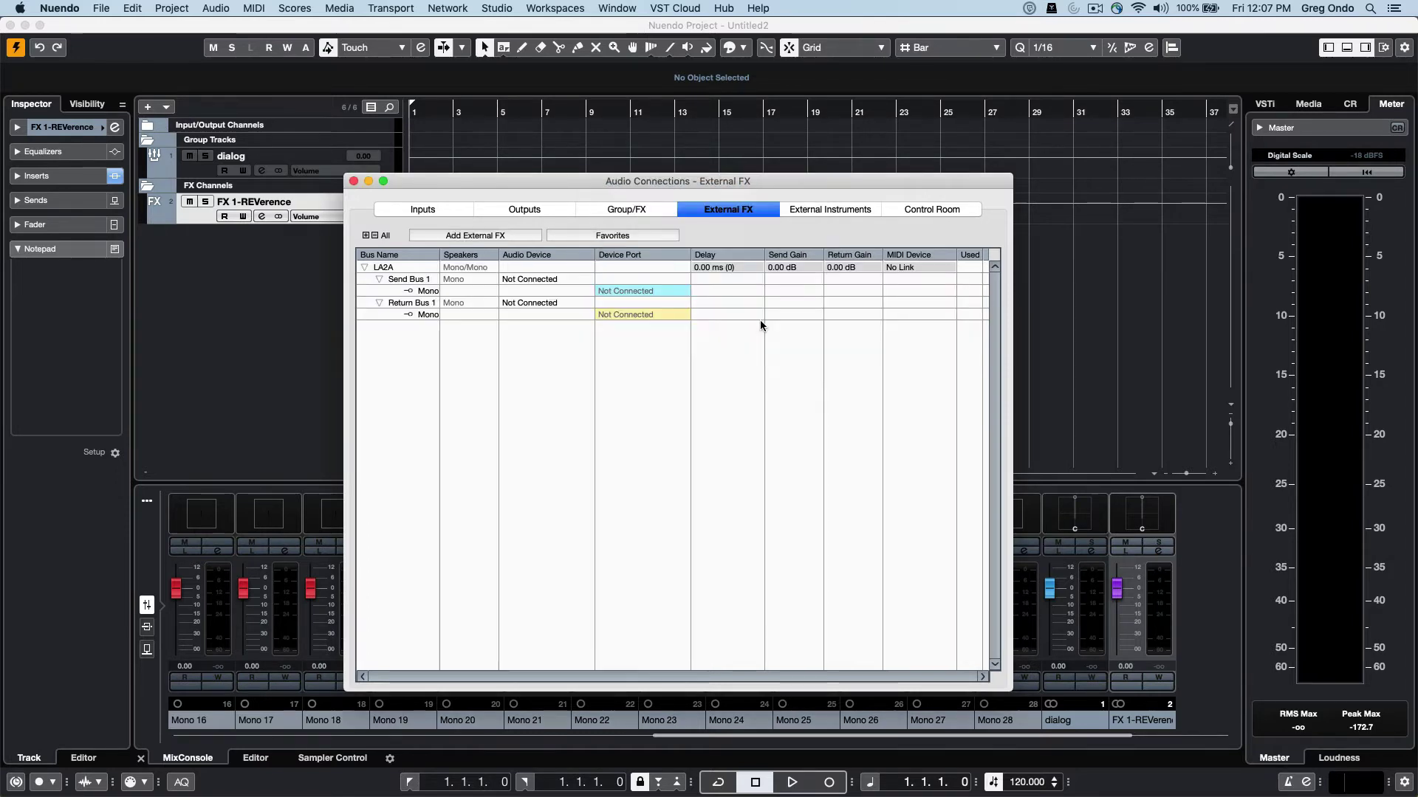
Route the LA2A send and return buses to the Yamaha Steinberg Thunderbolt interface.
click(538, 278)
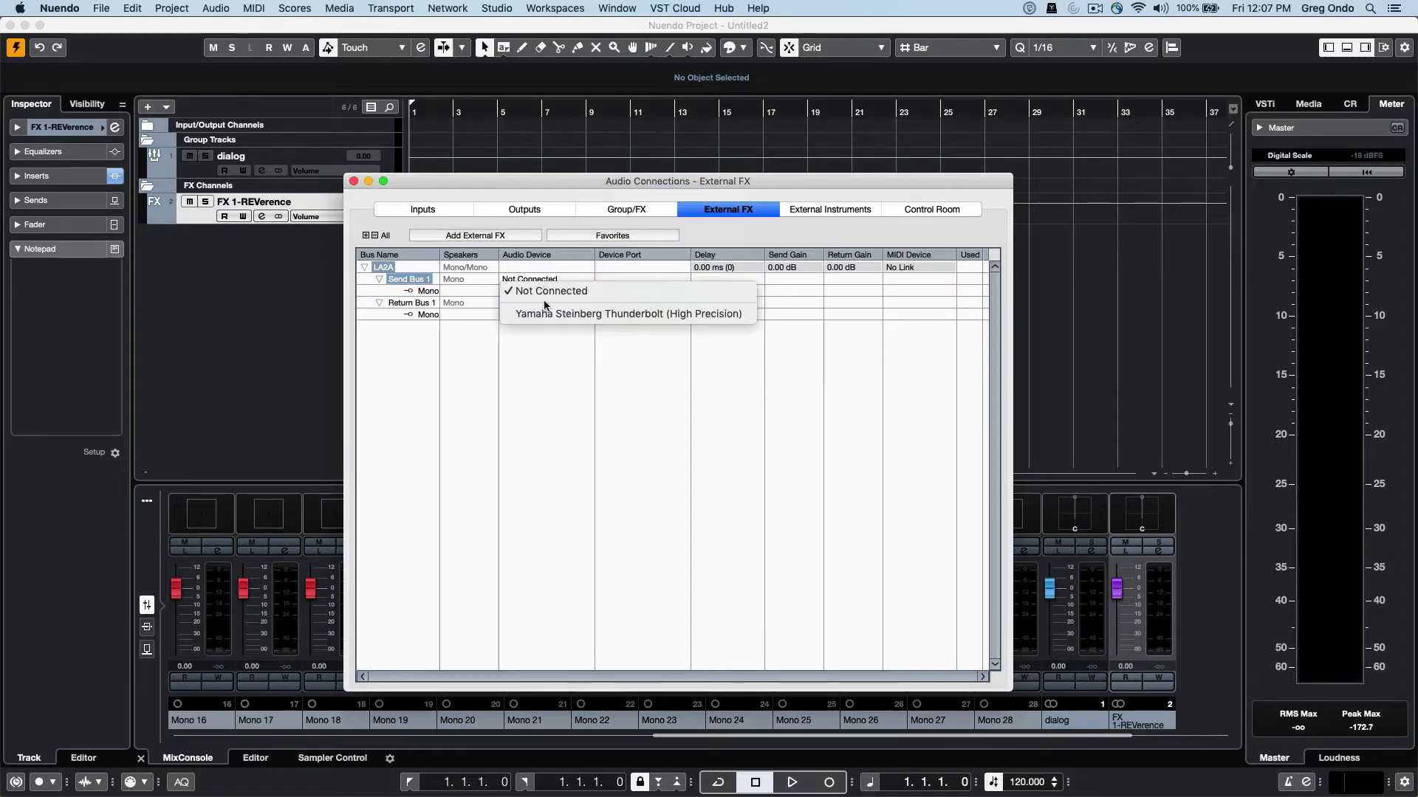
click(544, 308)
click(546, 303)
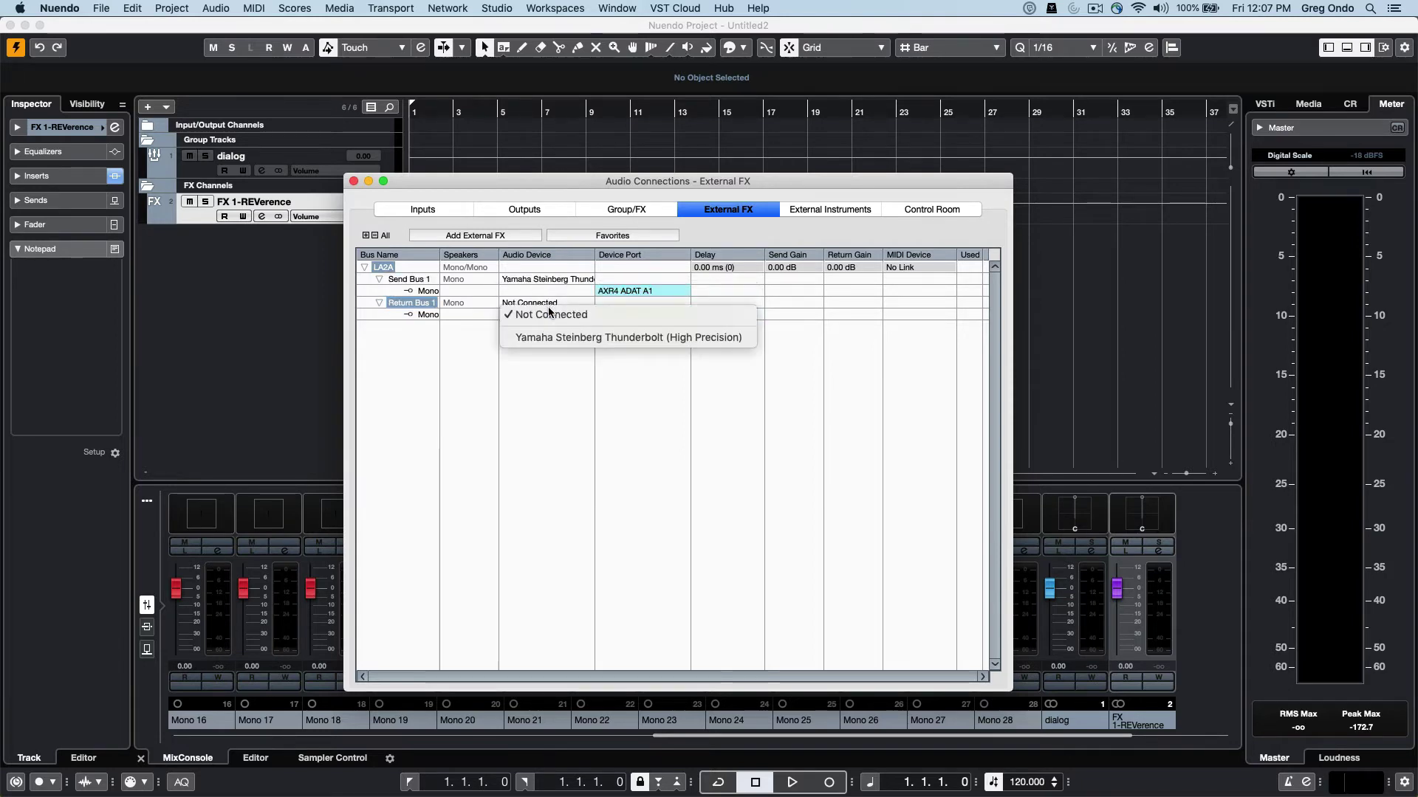
click(552, 338)
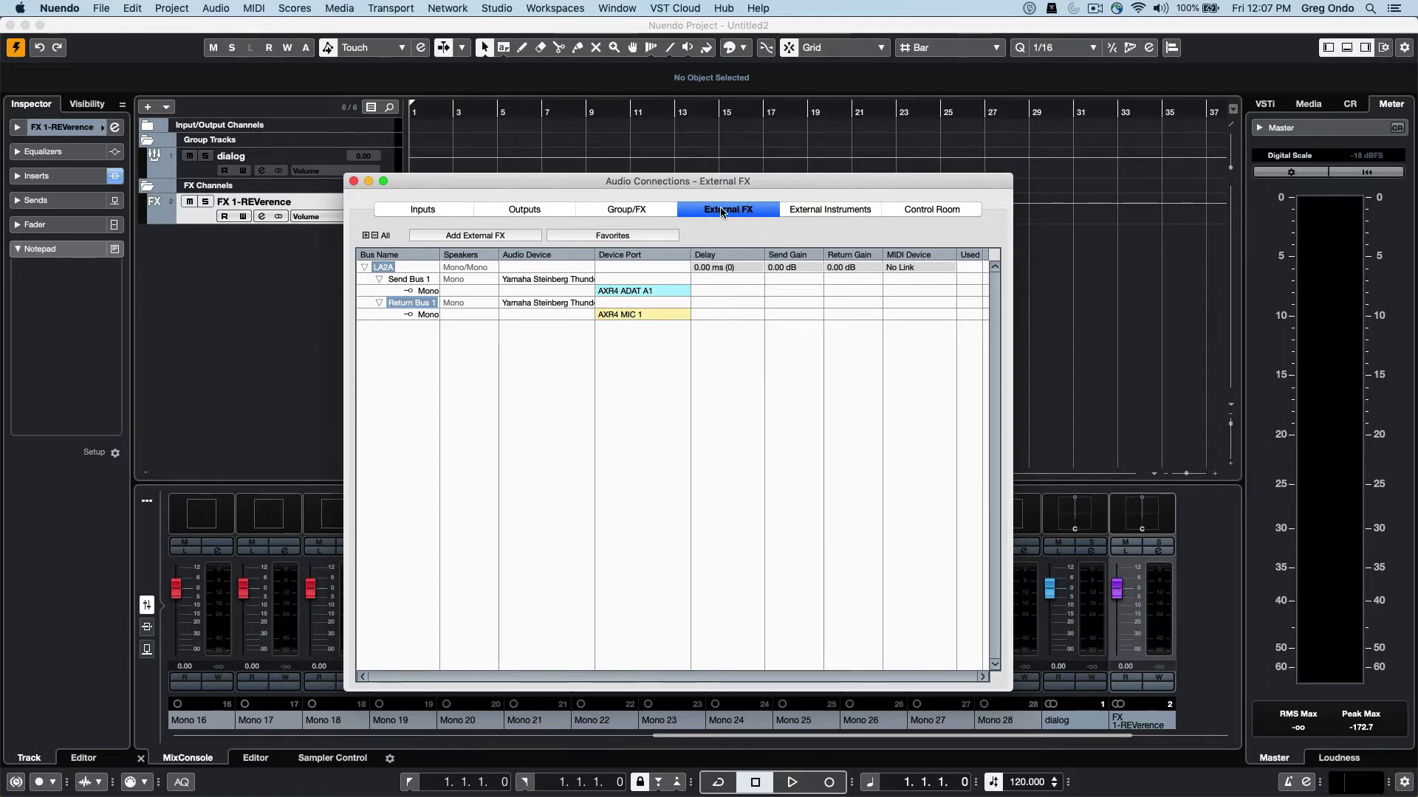
Review the External Instruments and Control Room pages, then go back to Outputs.
click(844, 209)
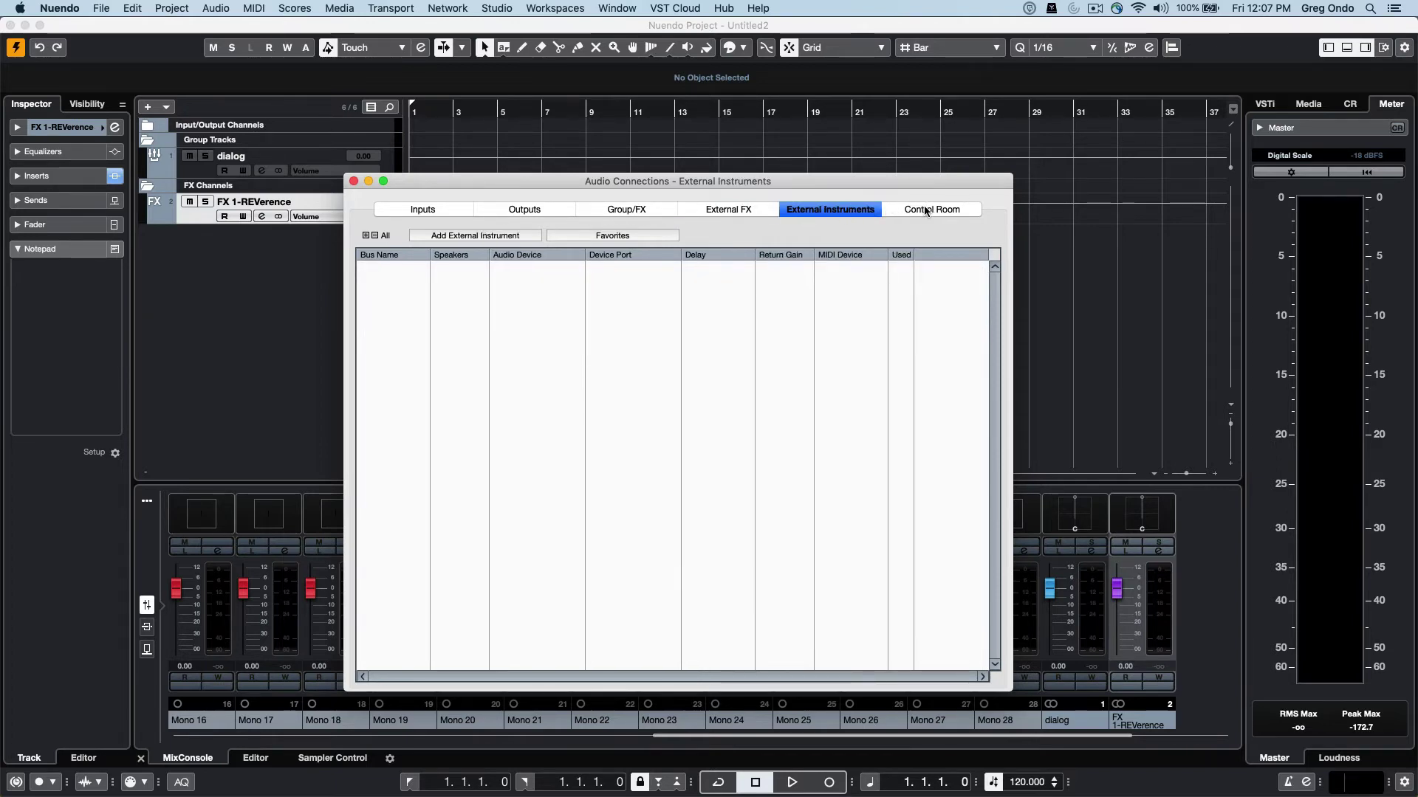
click(949, 208)
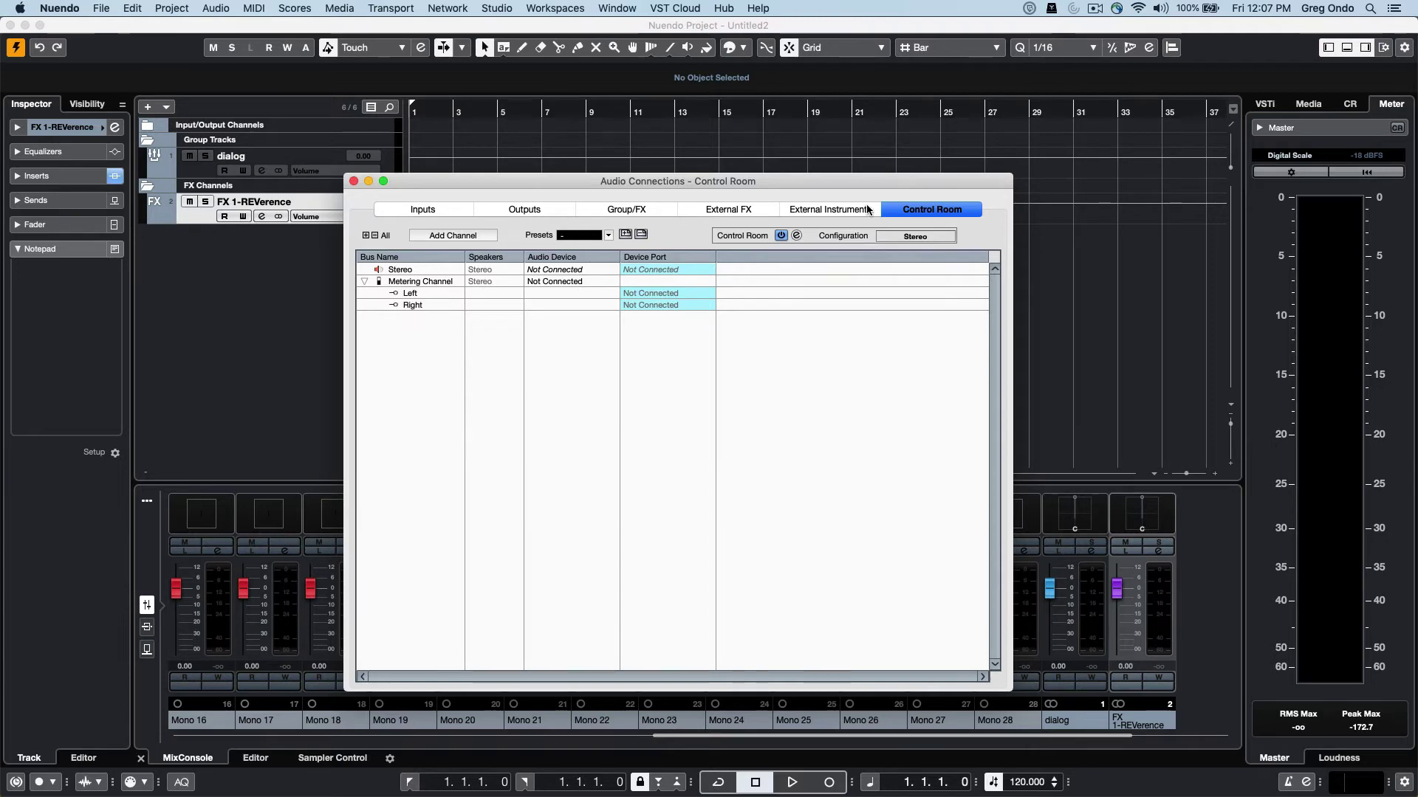
click(532, 210)
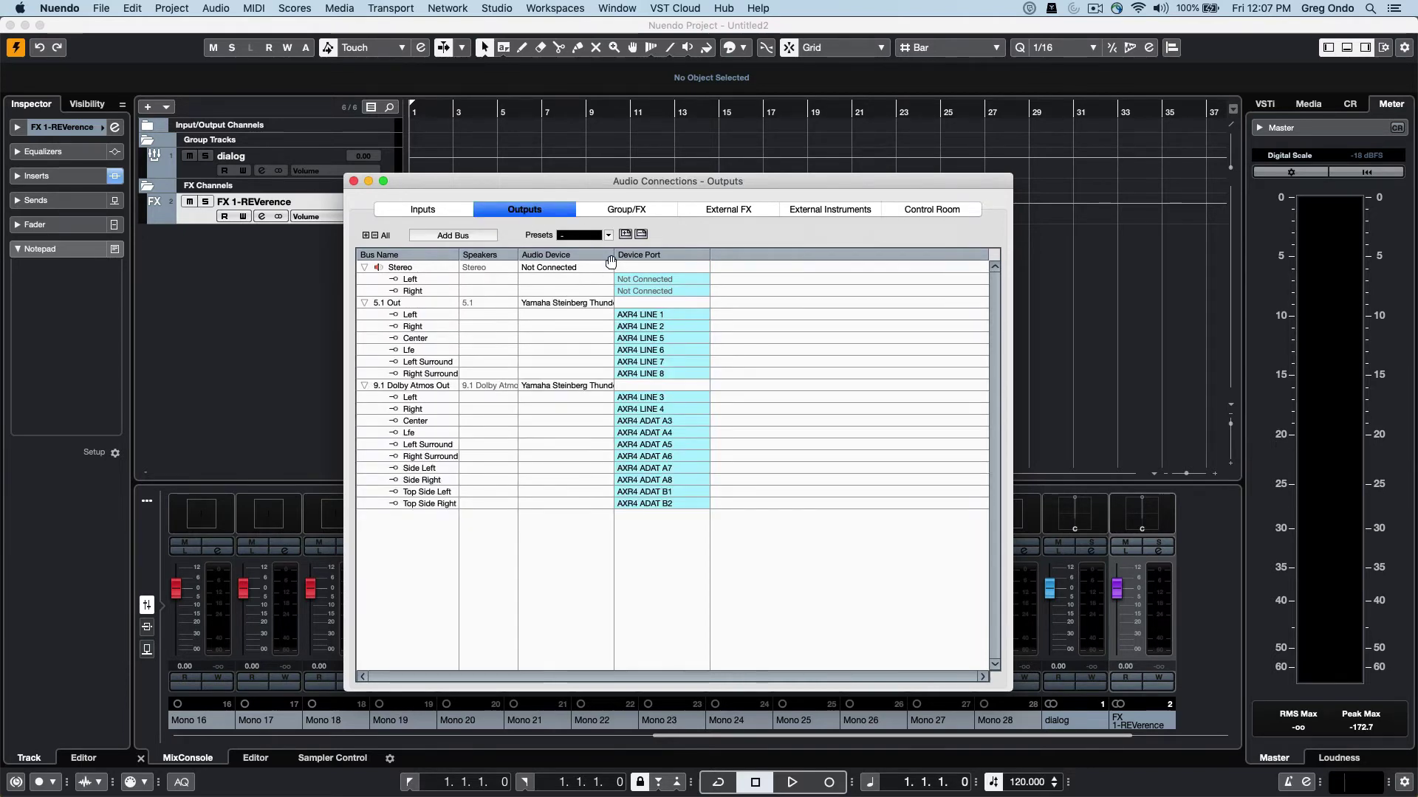
Set the 5.1 Out and 9.1 Dolby Atmos Out audio devices to Not Connected.
click(548, 268)
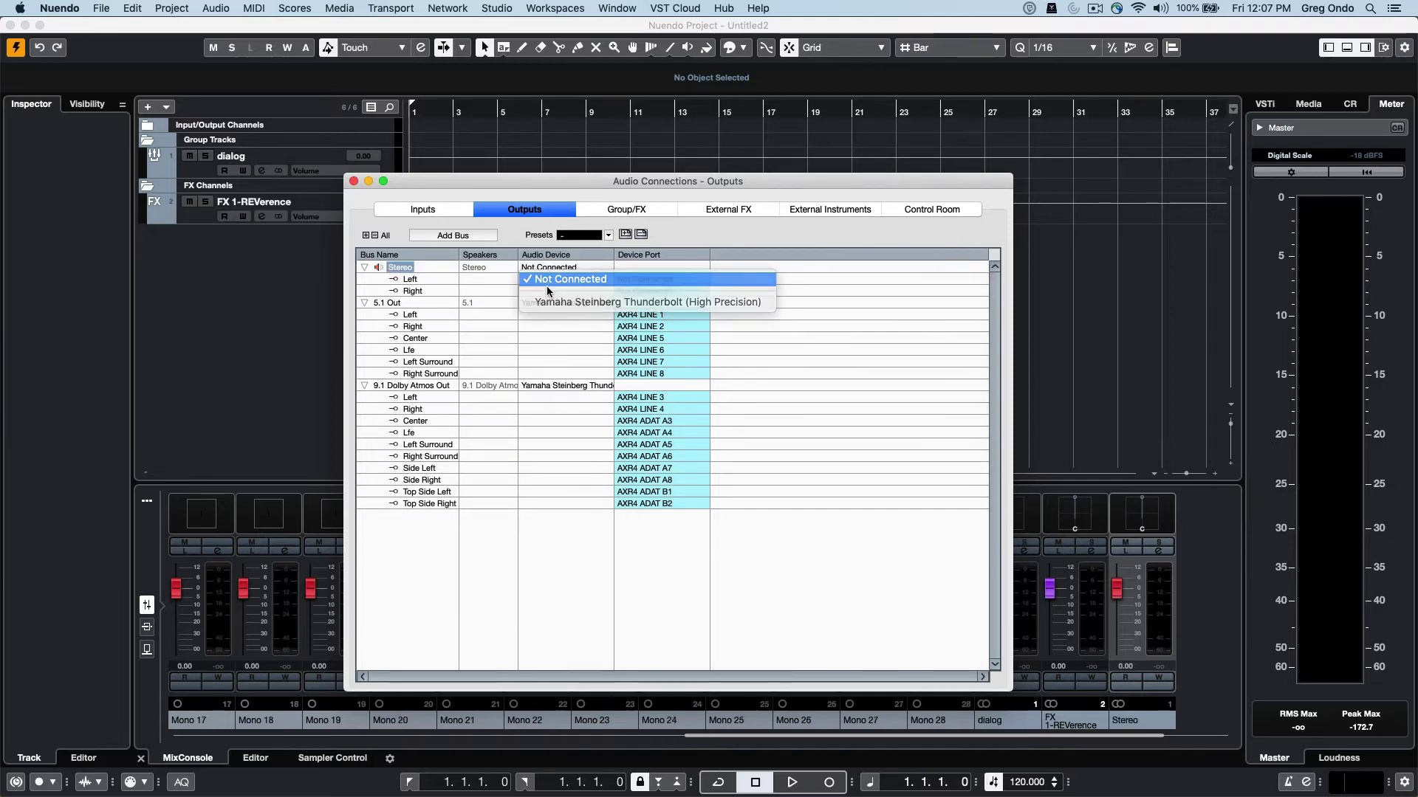
click(547, 304)
click(546, 316)
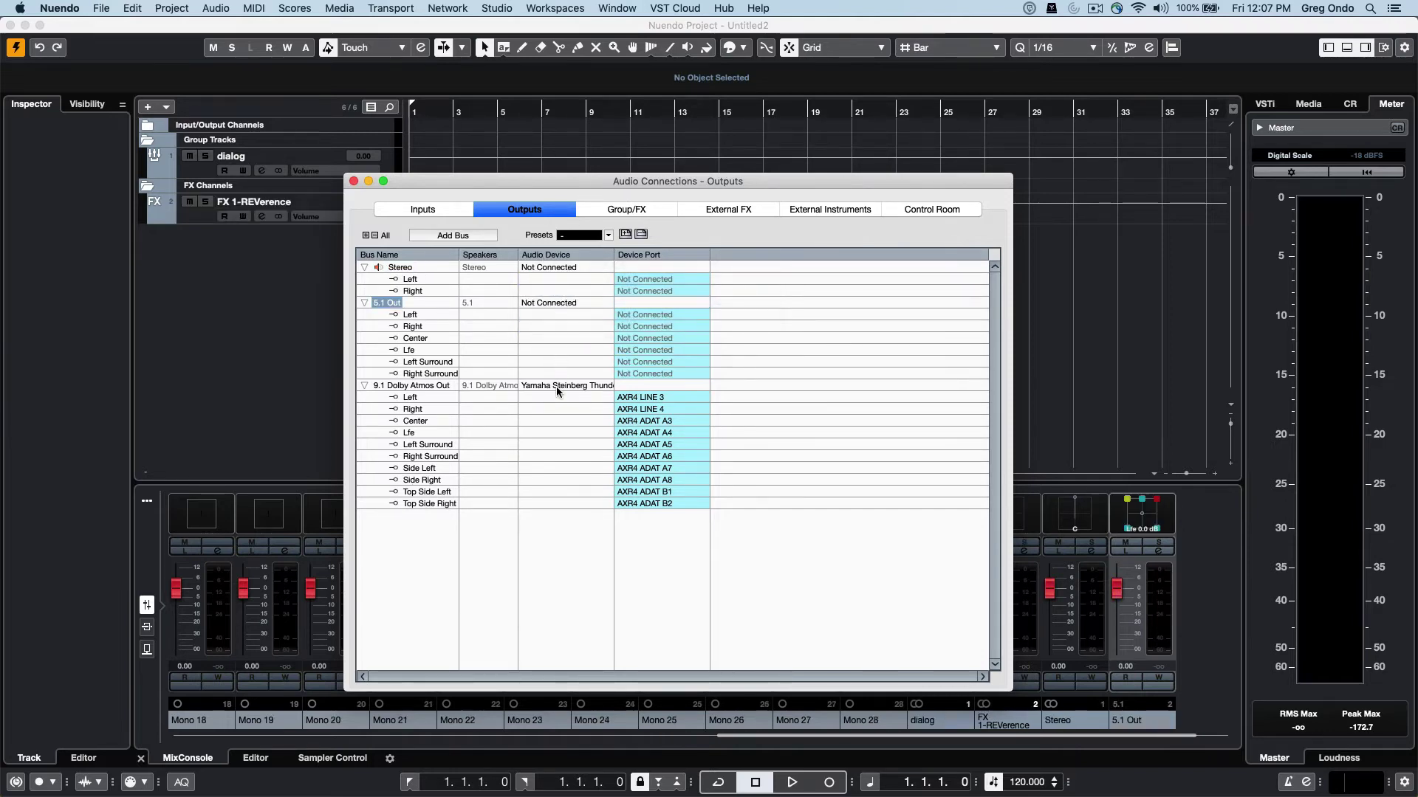
click(556, 386)
click(560, 400)
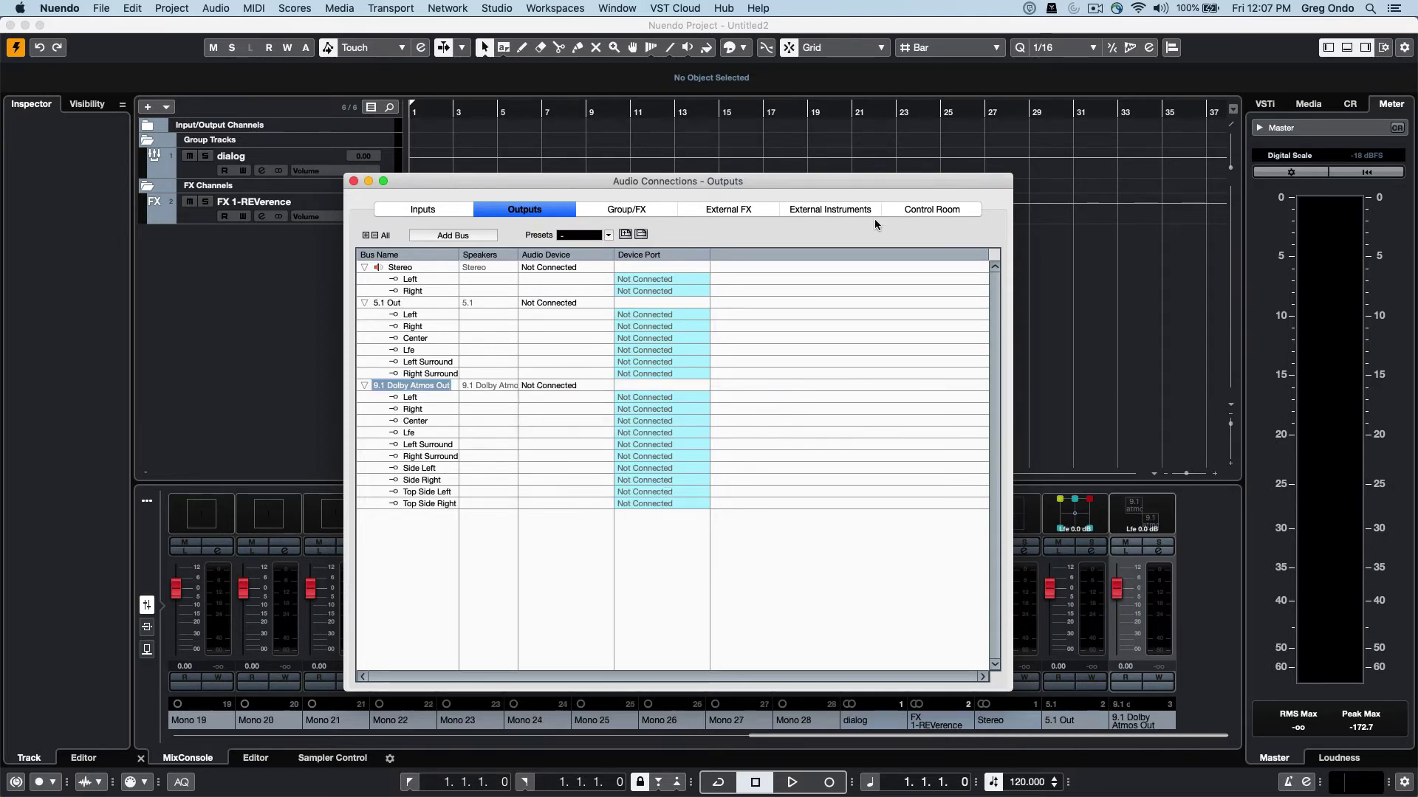
click(935, 210)
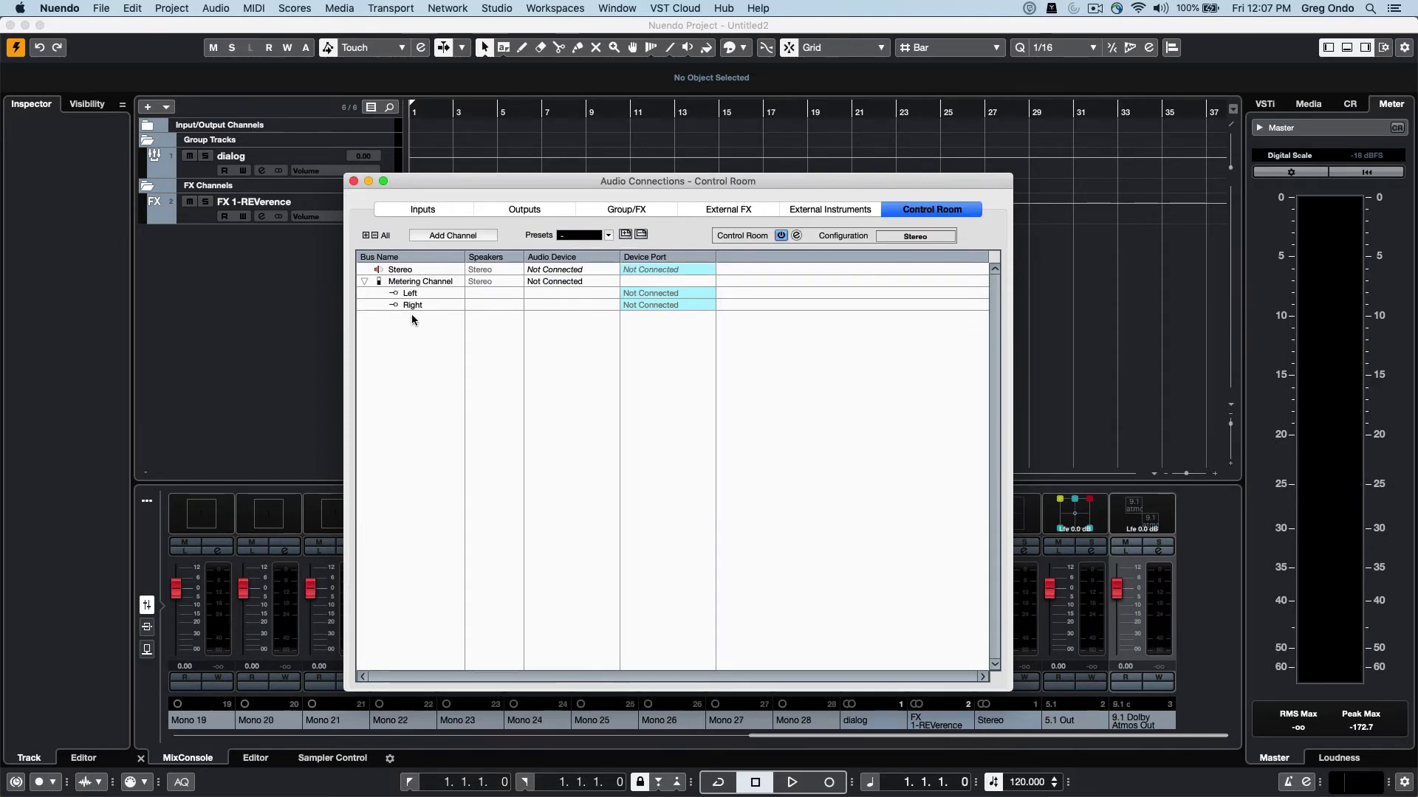
Add a Control Room external input named DVD with 5.1 configuration.
right_click(400, 336)
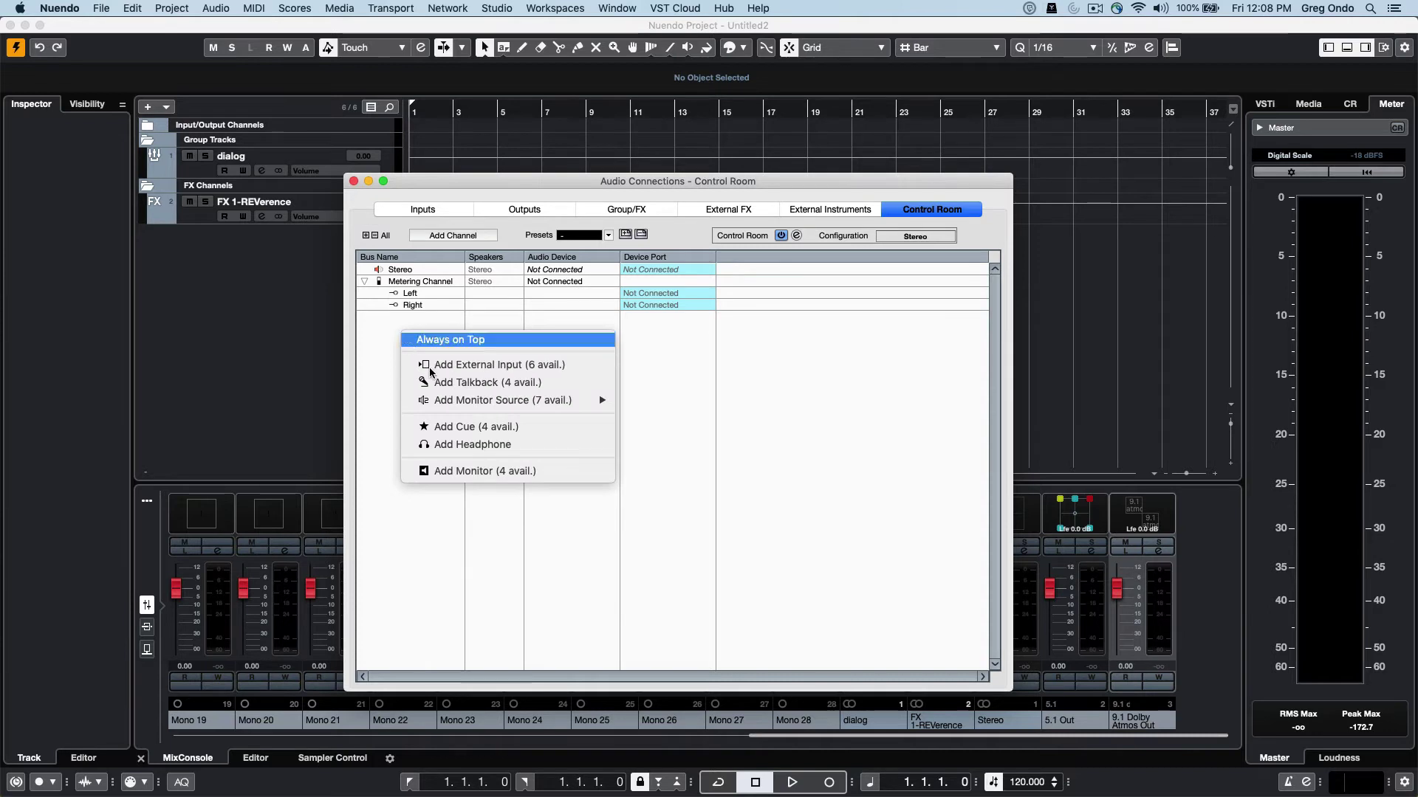
click(468, 365)
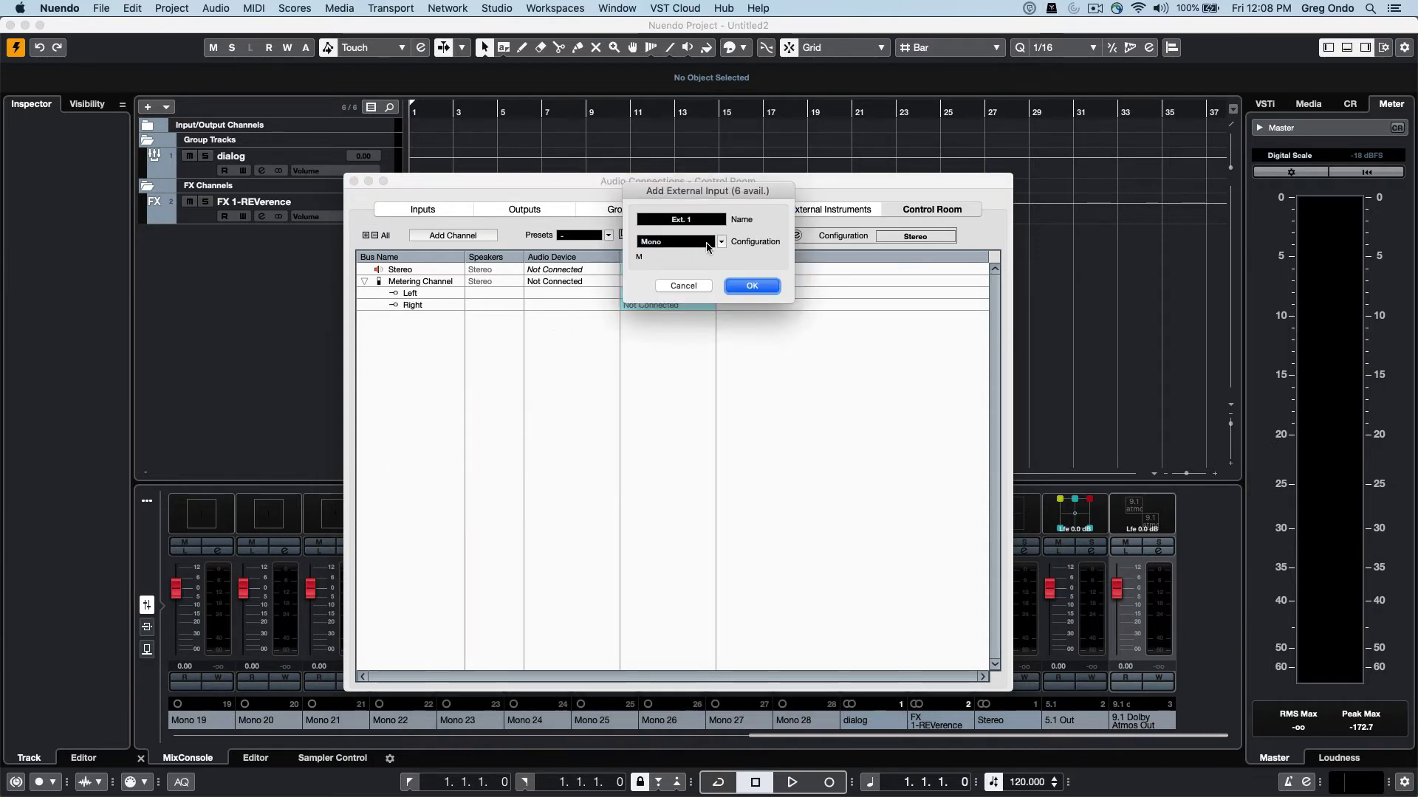
click(702, 220)
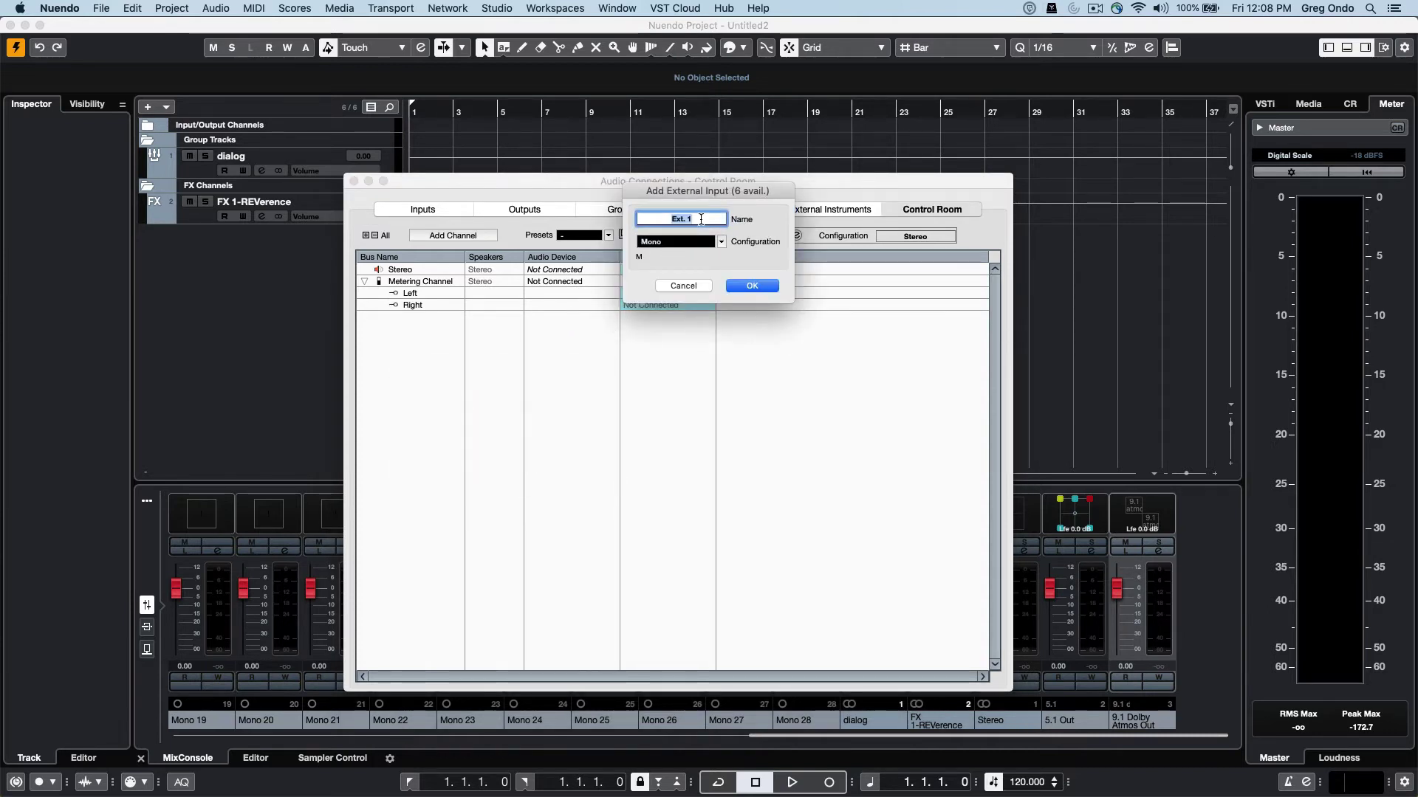
text(DVD)
click(673, 242)
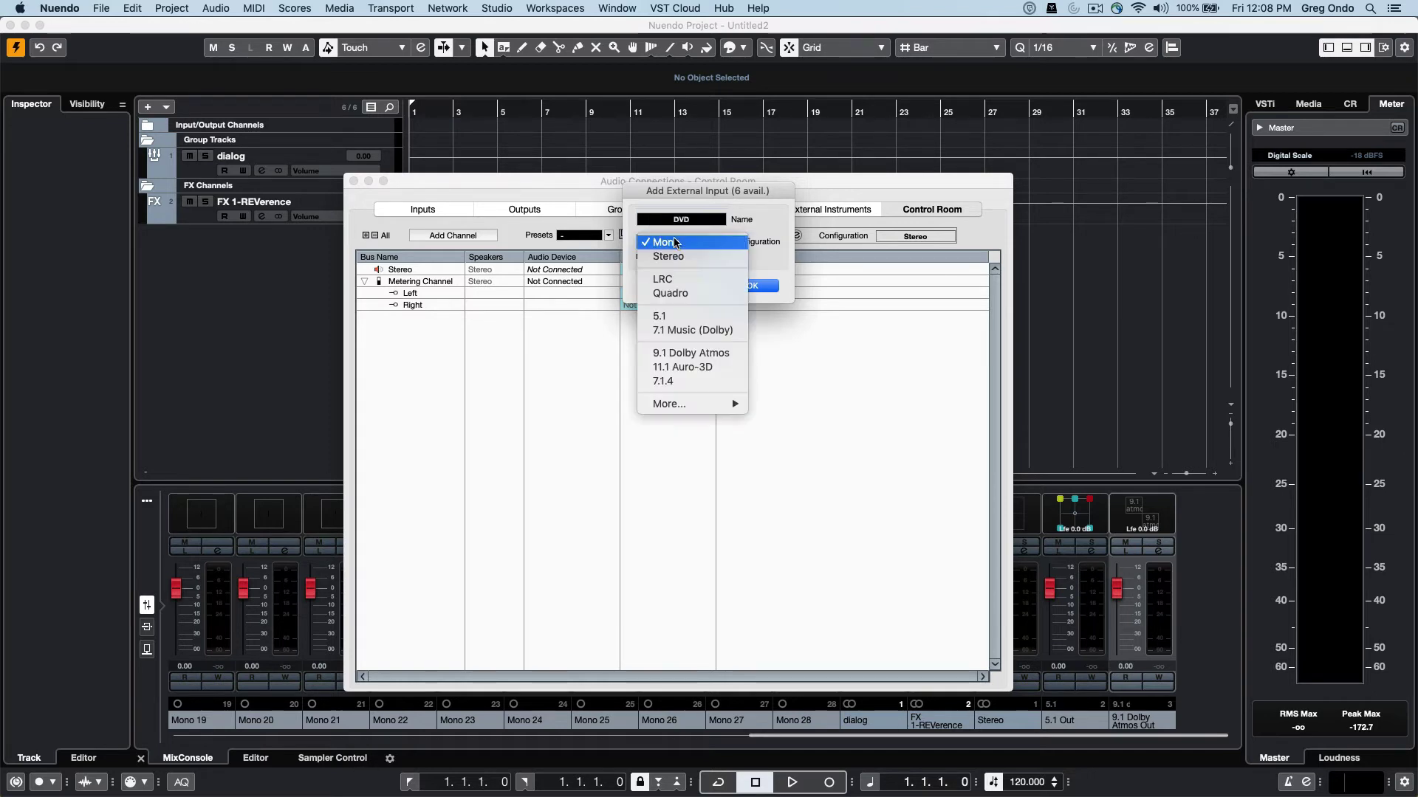
click(683, 316)
click(744, 286)
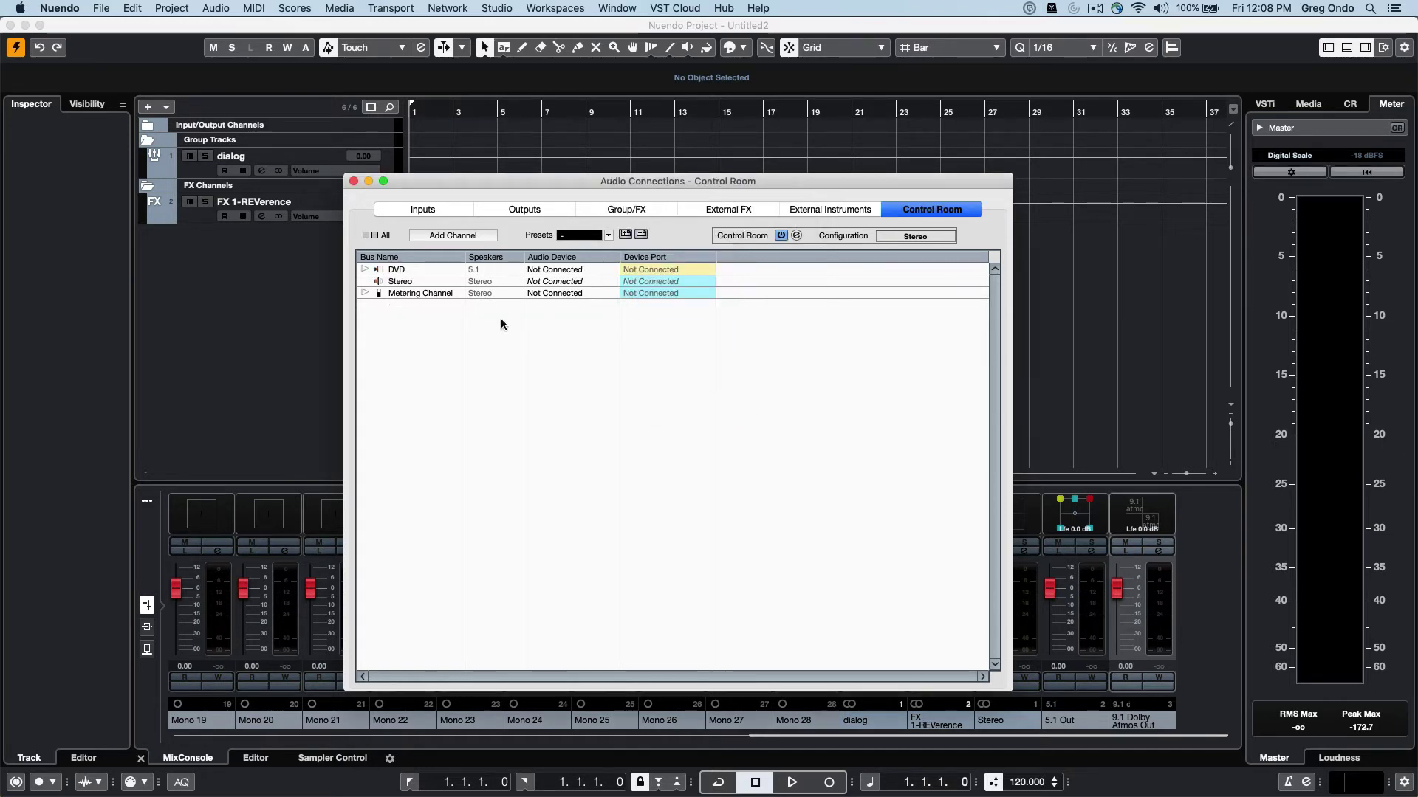
Add a second external input named ipad with Stereo configuration.
right_click(438, 344)
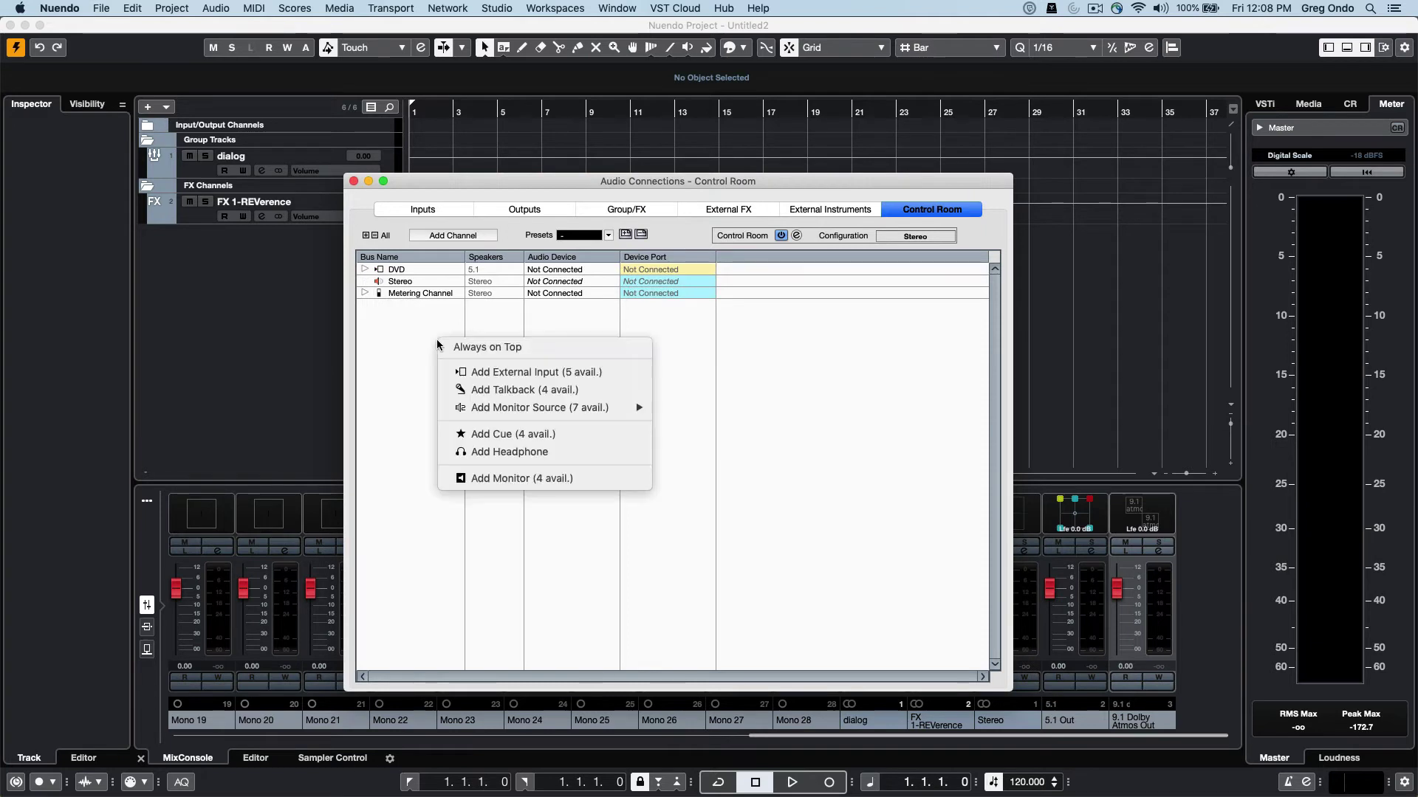
click(581, 376)
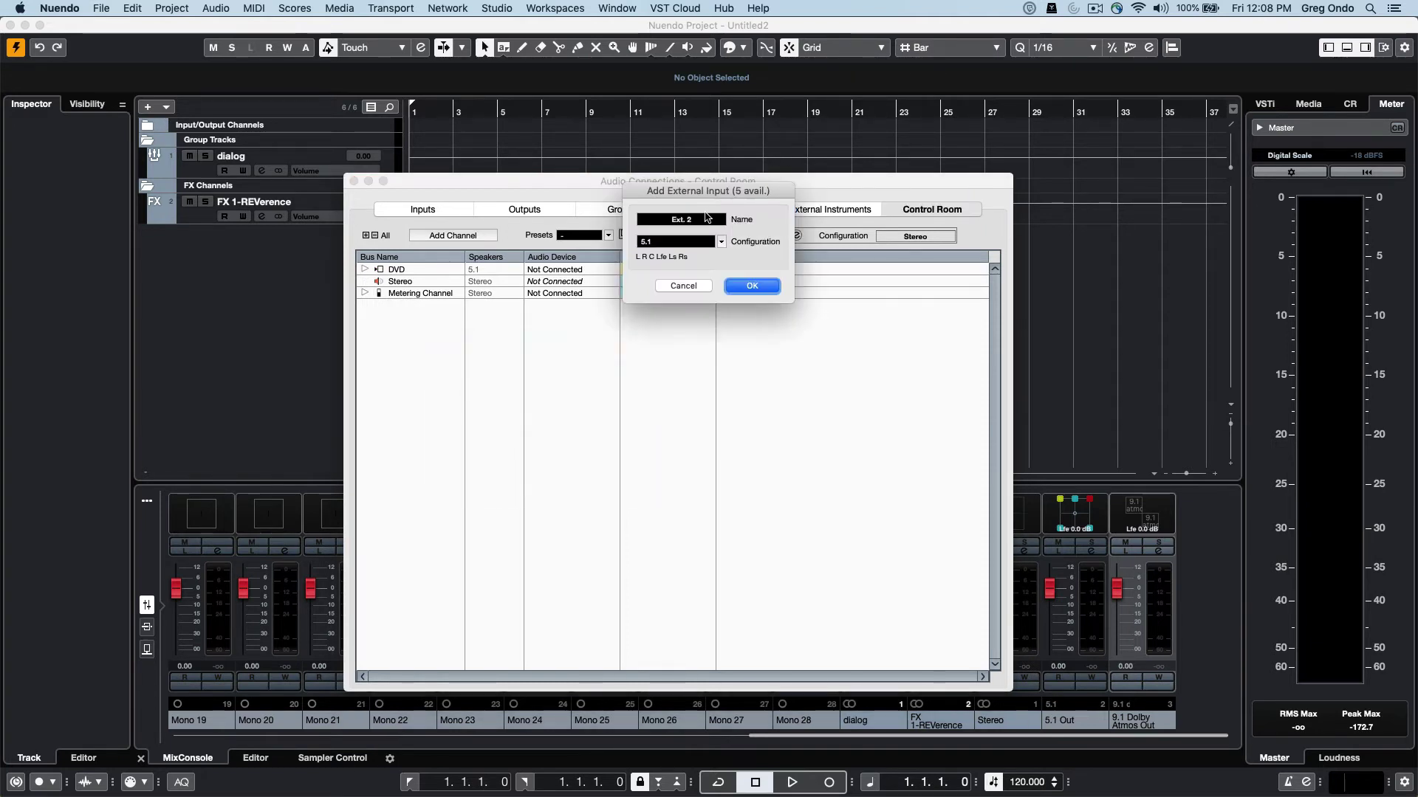
key(BackSpace)
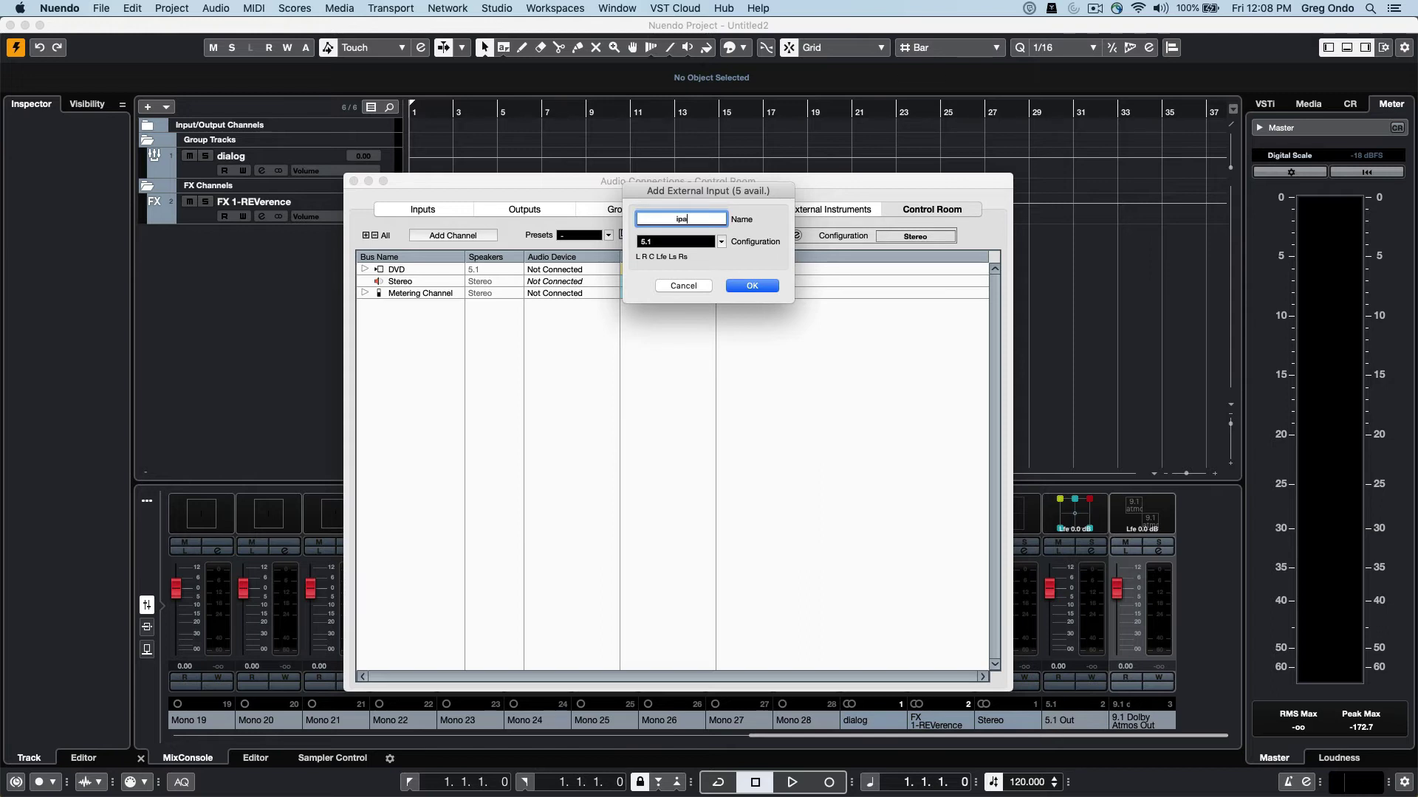
click(672, 241)
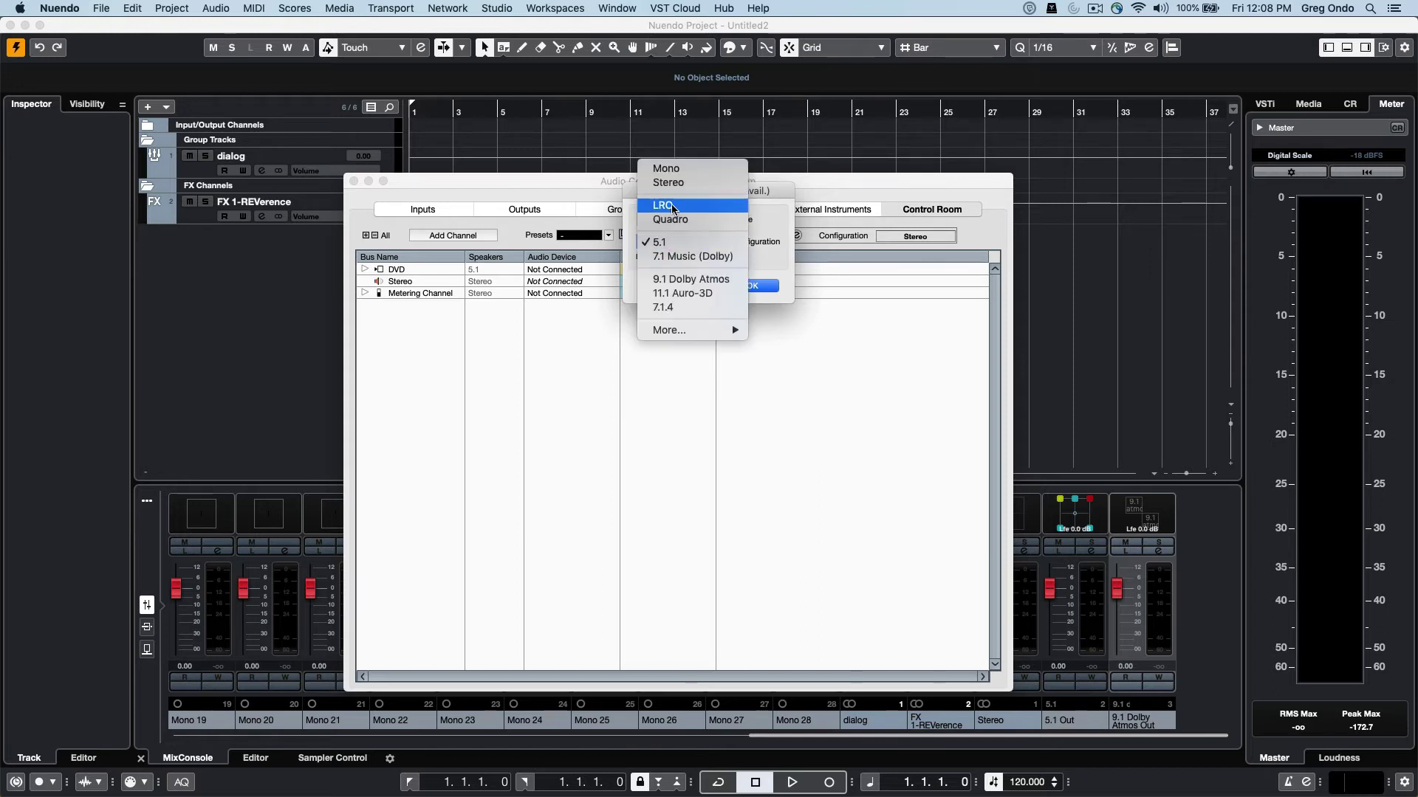
click(675, 187)
click(747, 286)
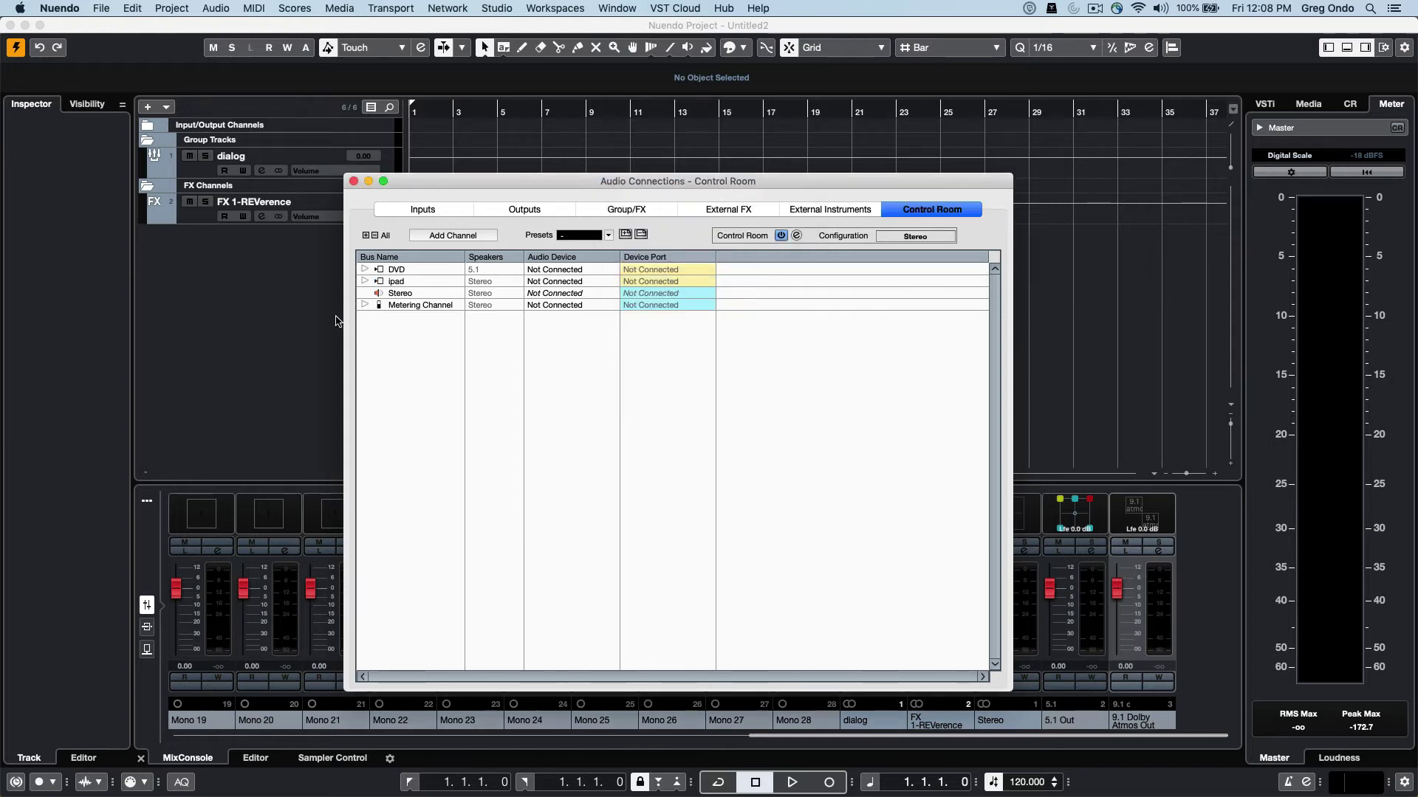
Add a Control Room monitor, rename it from Monitor 1 to Yamaha, keep Stereo, and confirm.
right_click(393, 329)
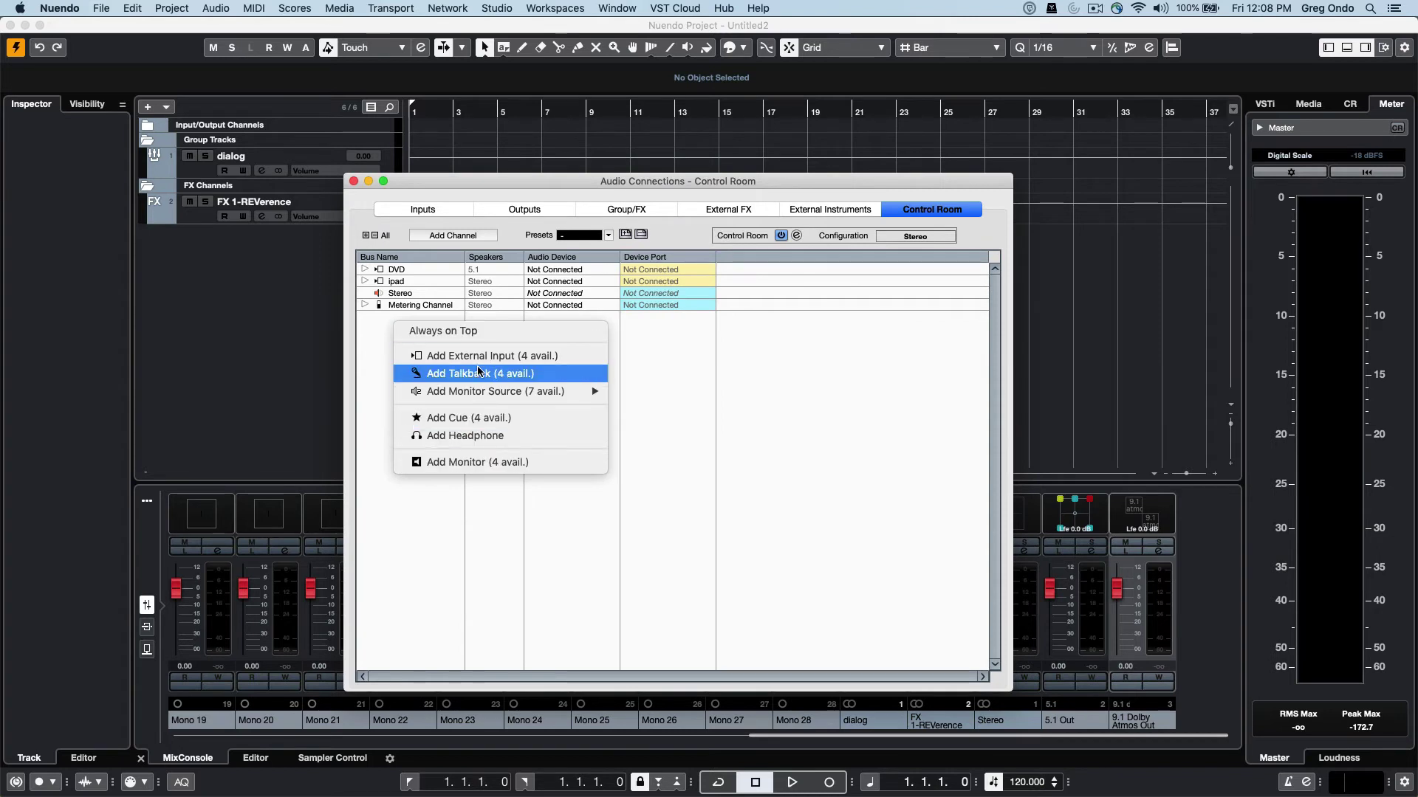
click(477, 460)
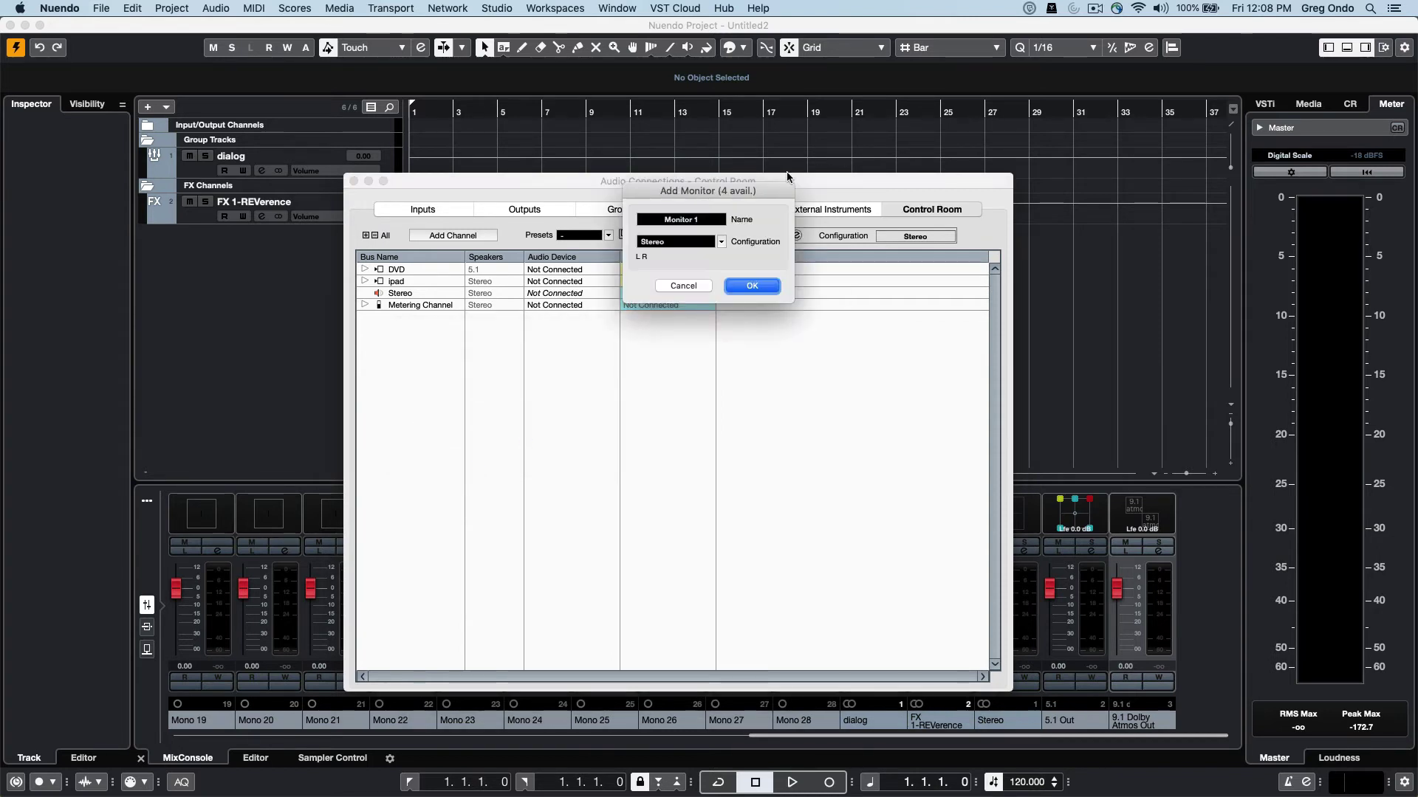
click(693, 220)
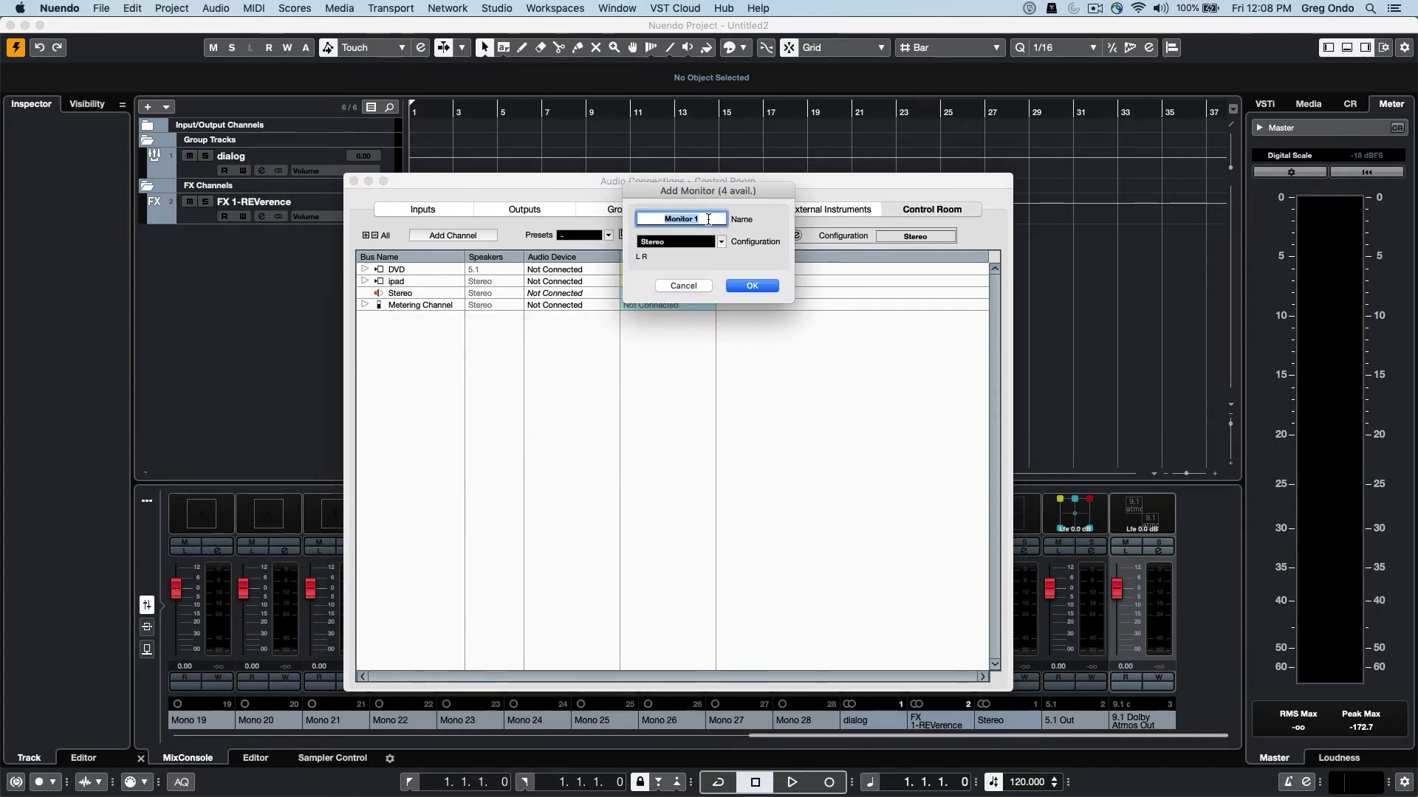
text(Yamaha)
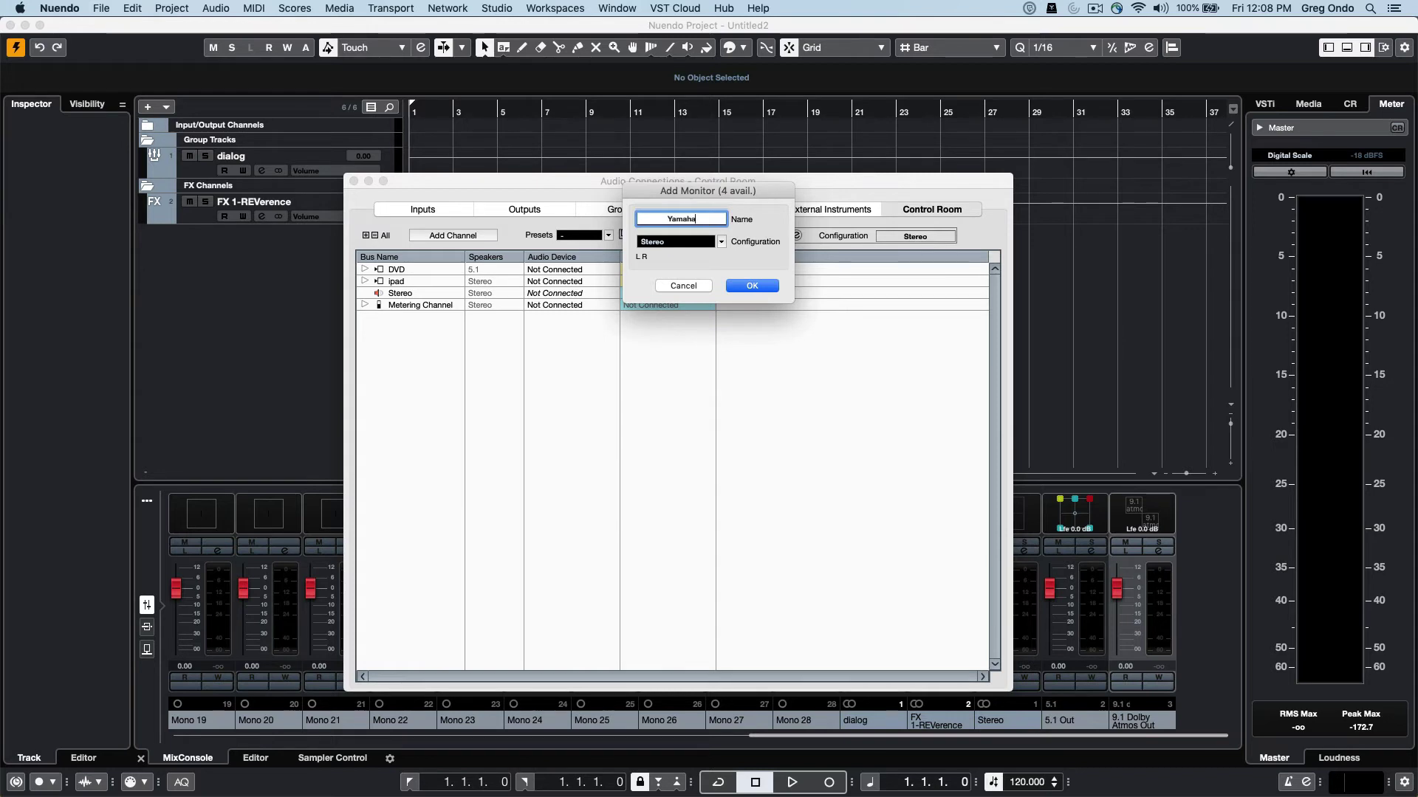
key(Return)
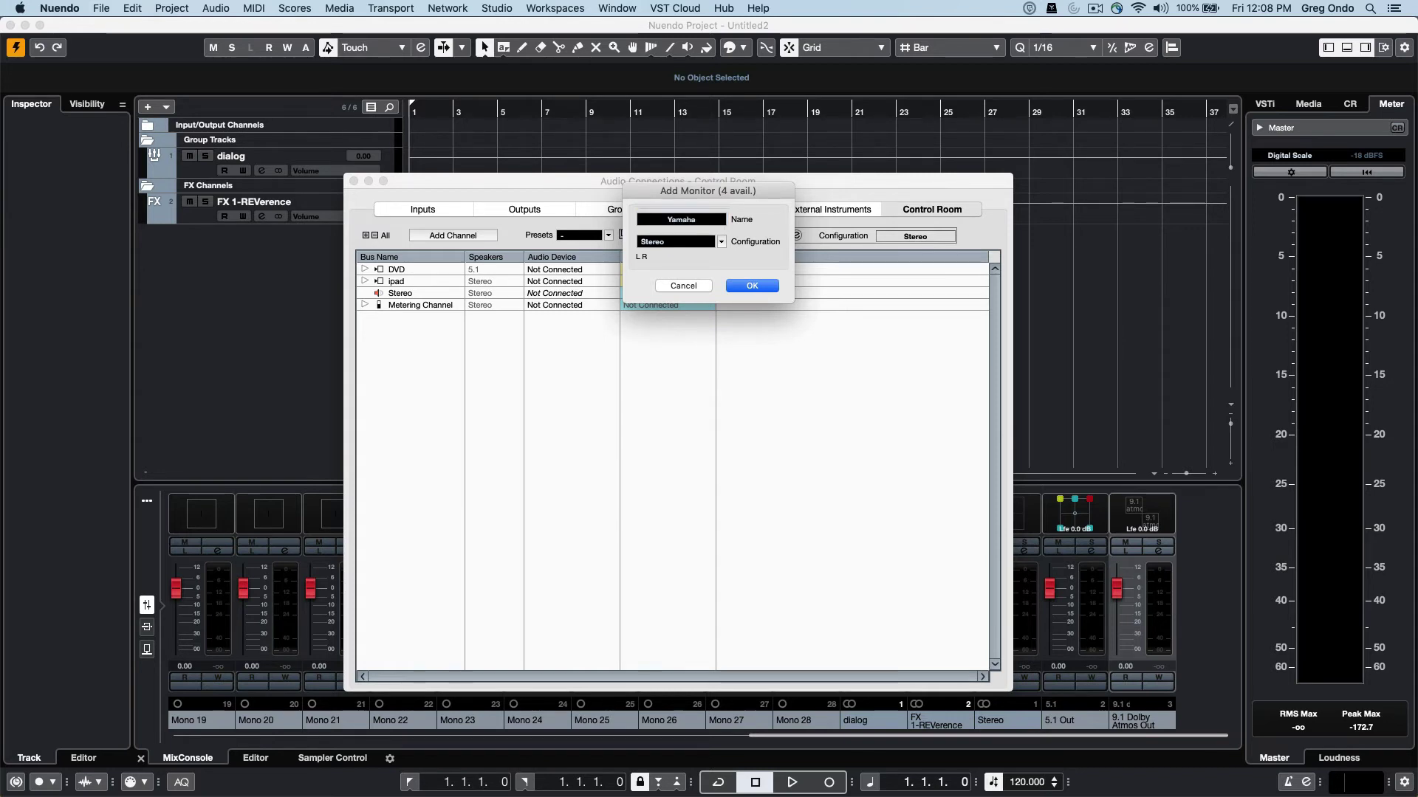
click(751, 285)
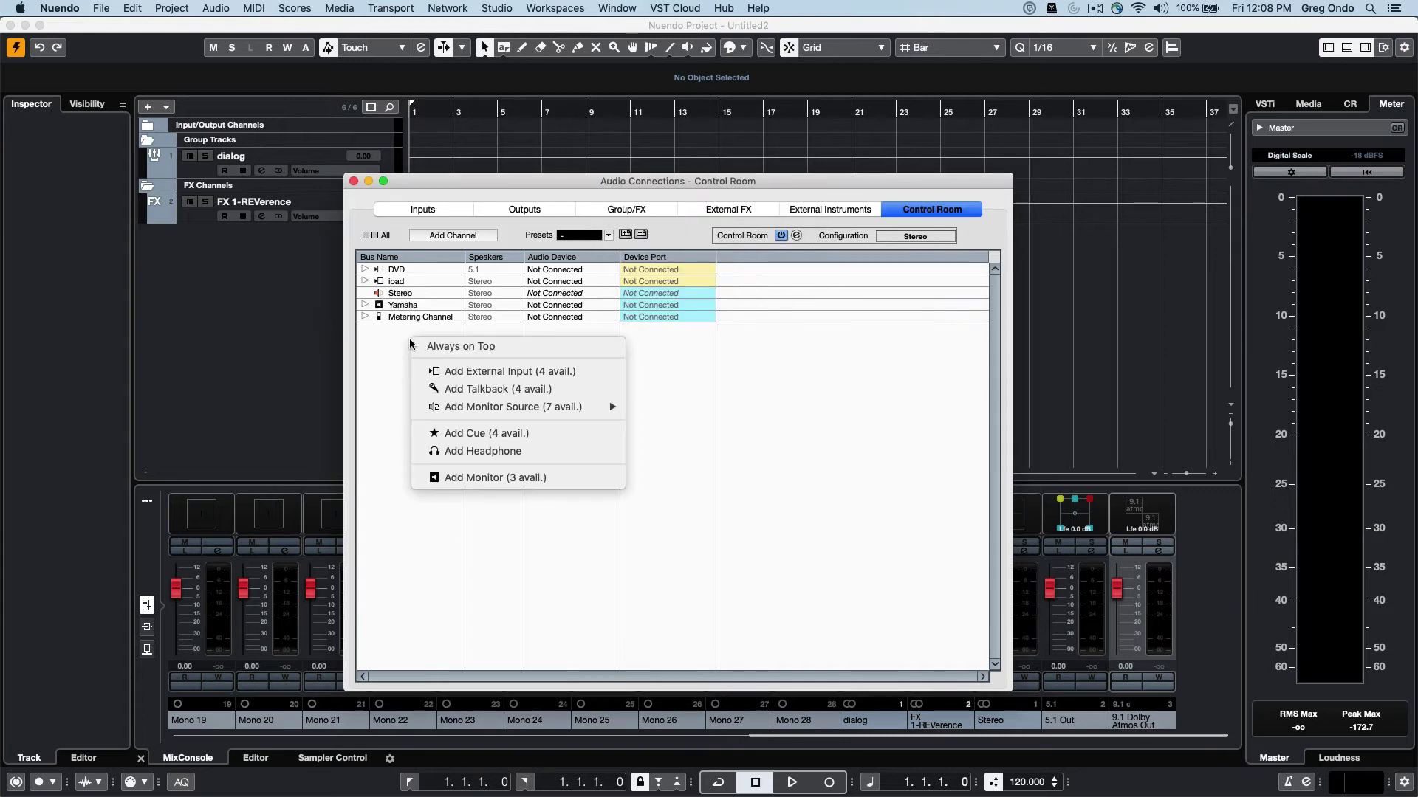
Add a 5.1 Control Room monitor and rename it HS 7s.
mouse_move(470, 411)
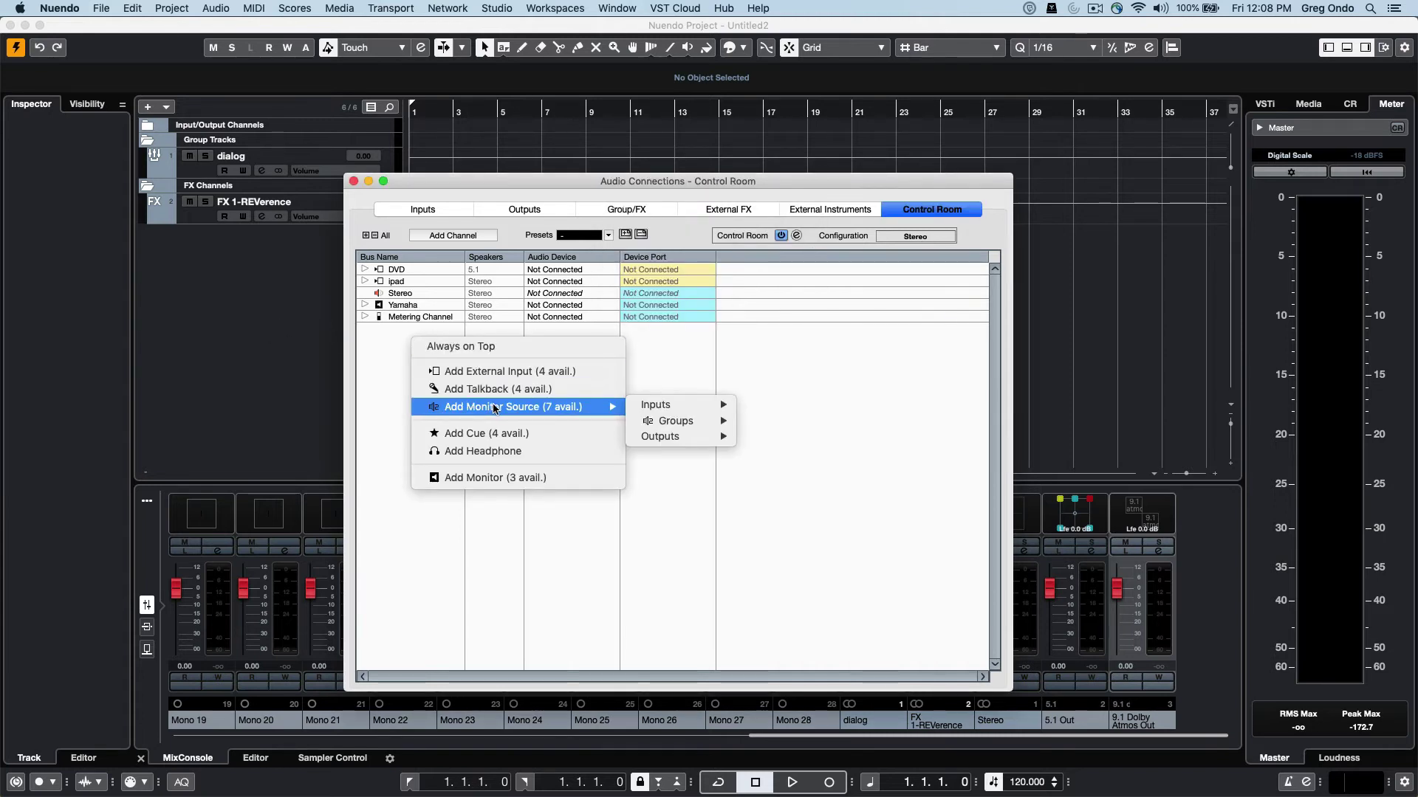
click(491, 478)
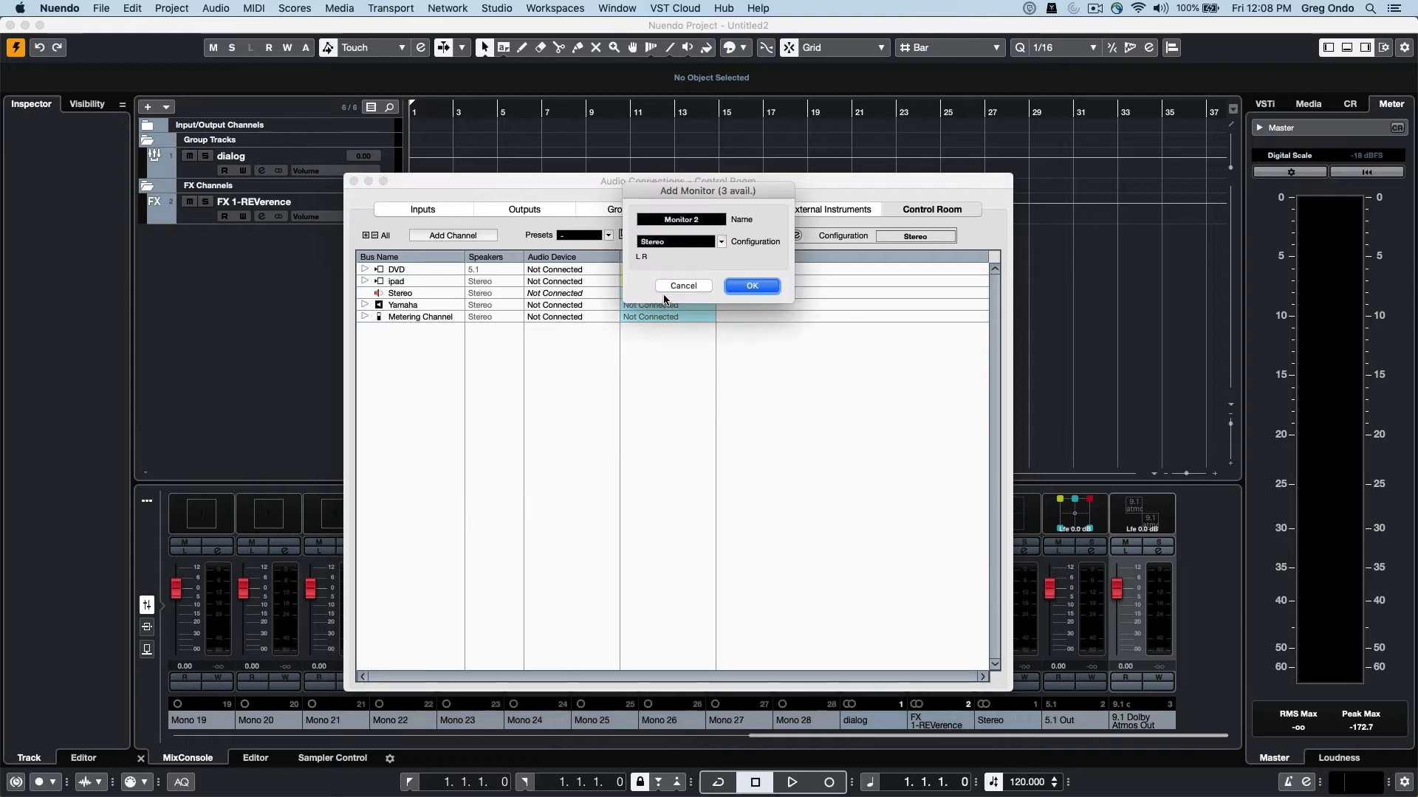
click(681, 244)
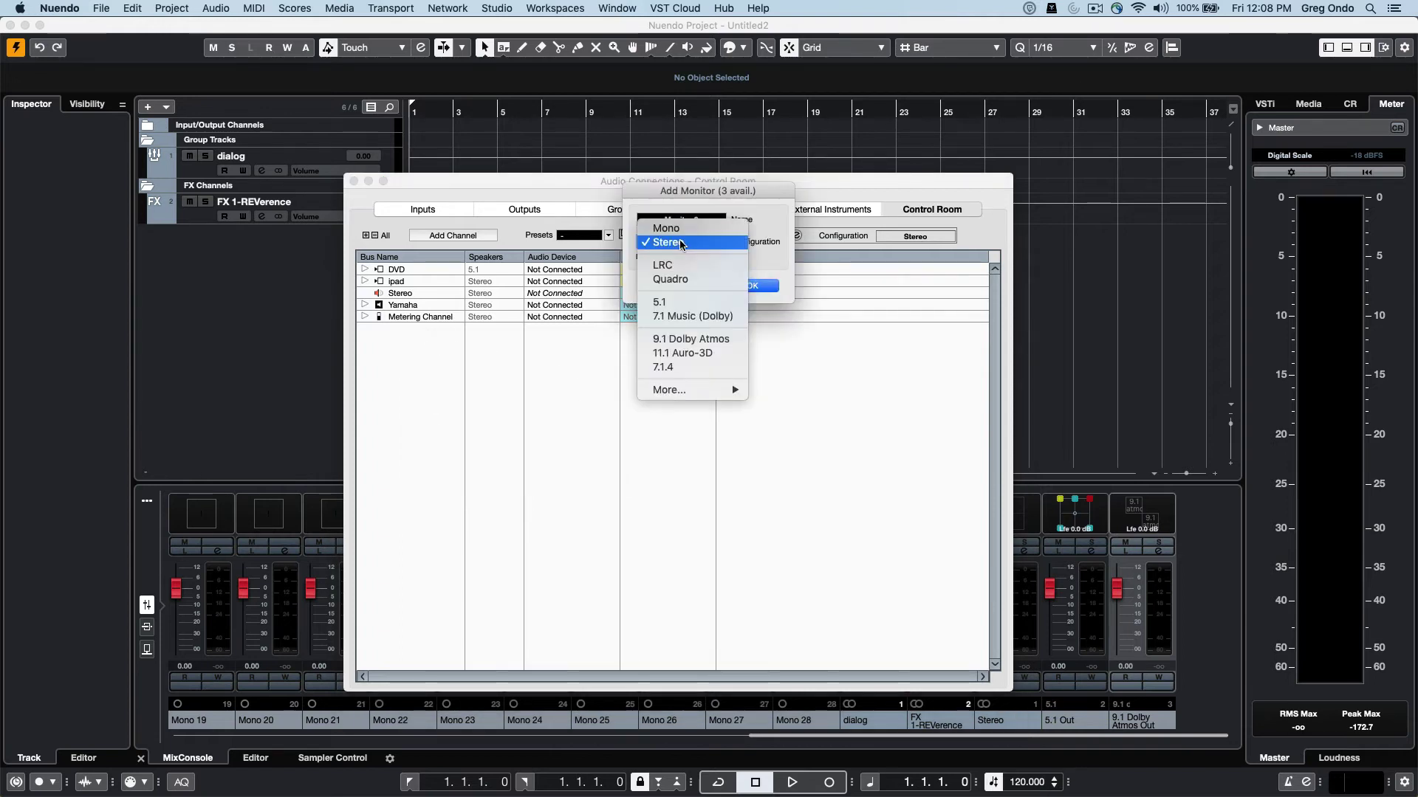
click(664, 300)
click(765, 285)
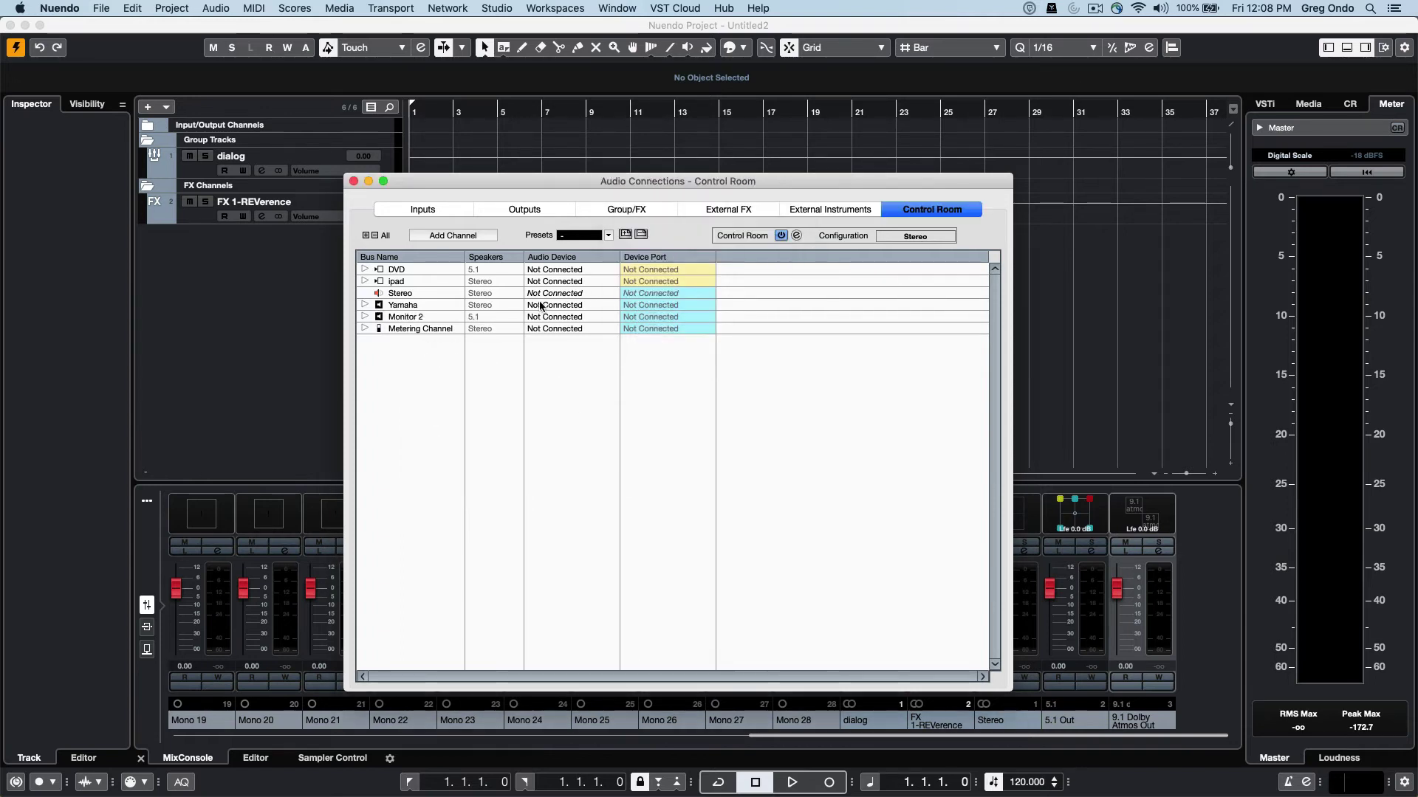
double_click(425, 318)
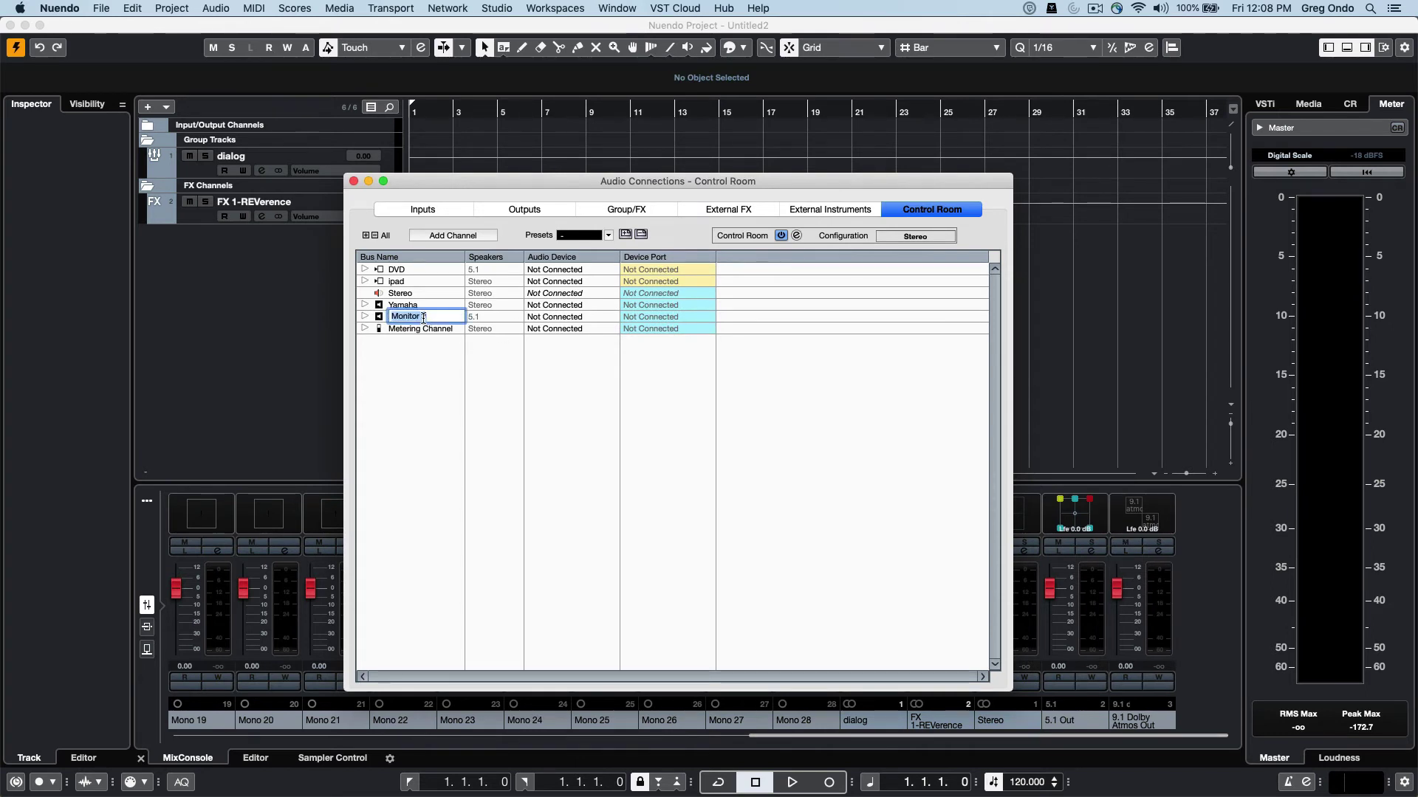
text(HS )
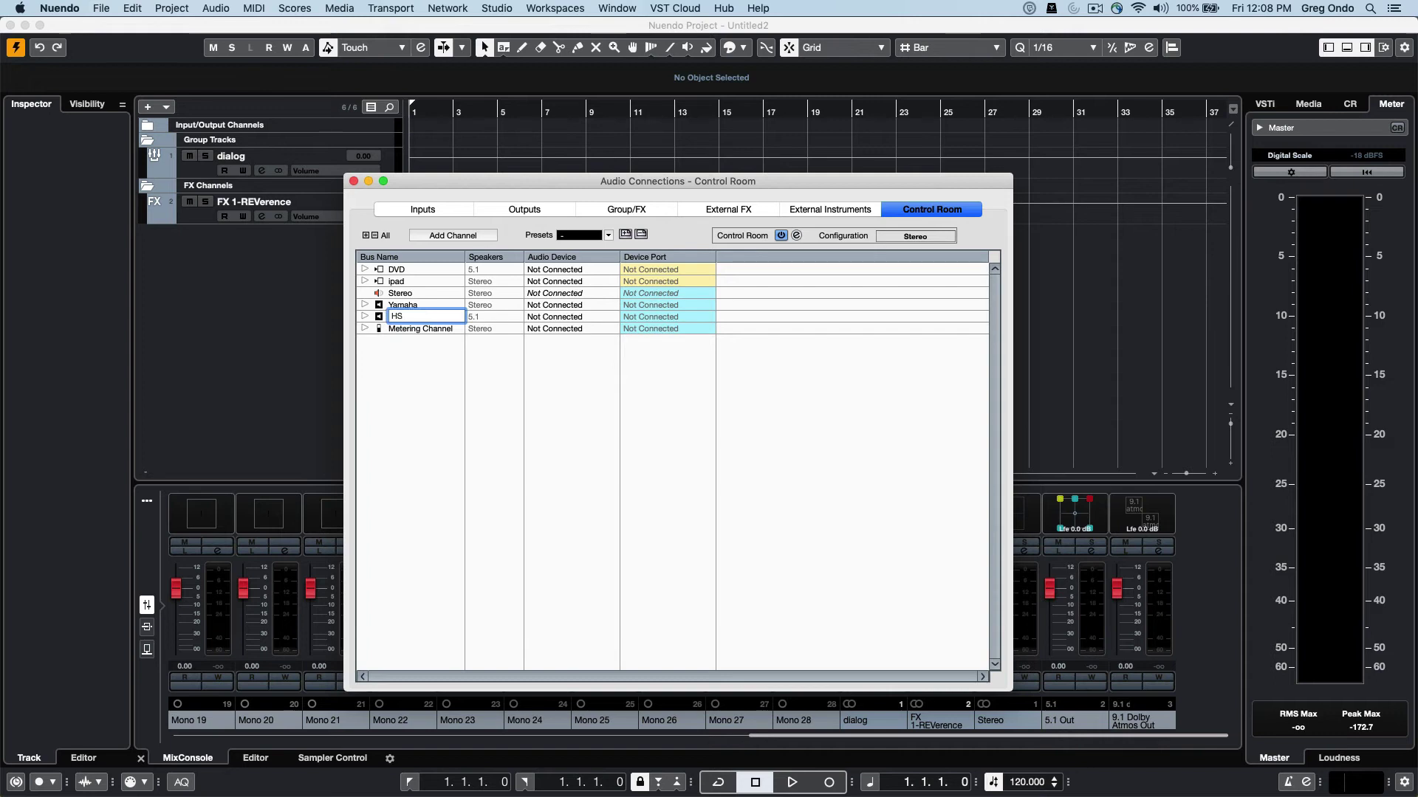
text(7s)
key(Return)
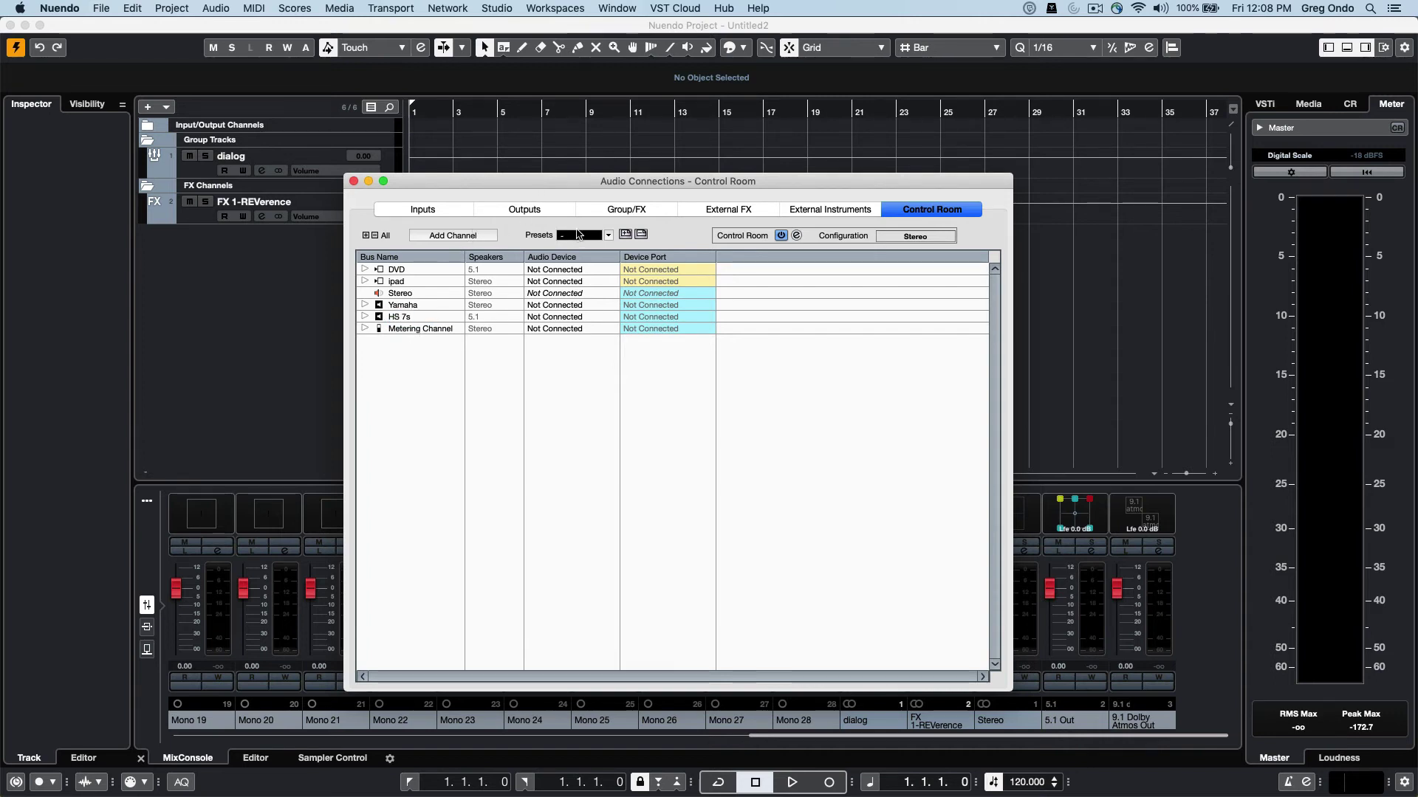
Add a third monitor with 9.1 Dolby Atmos configuration named JBL.
right_click(407, 362)
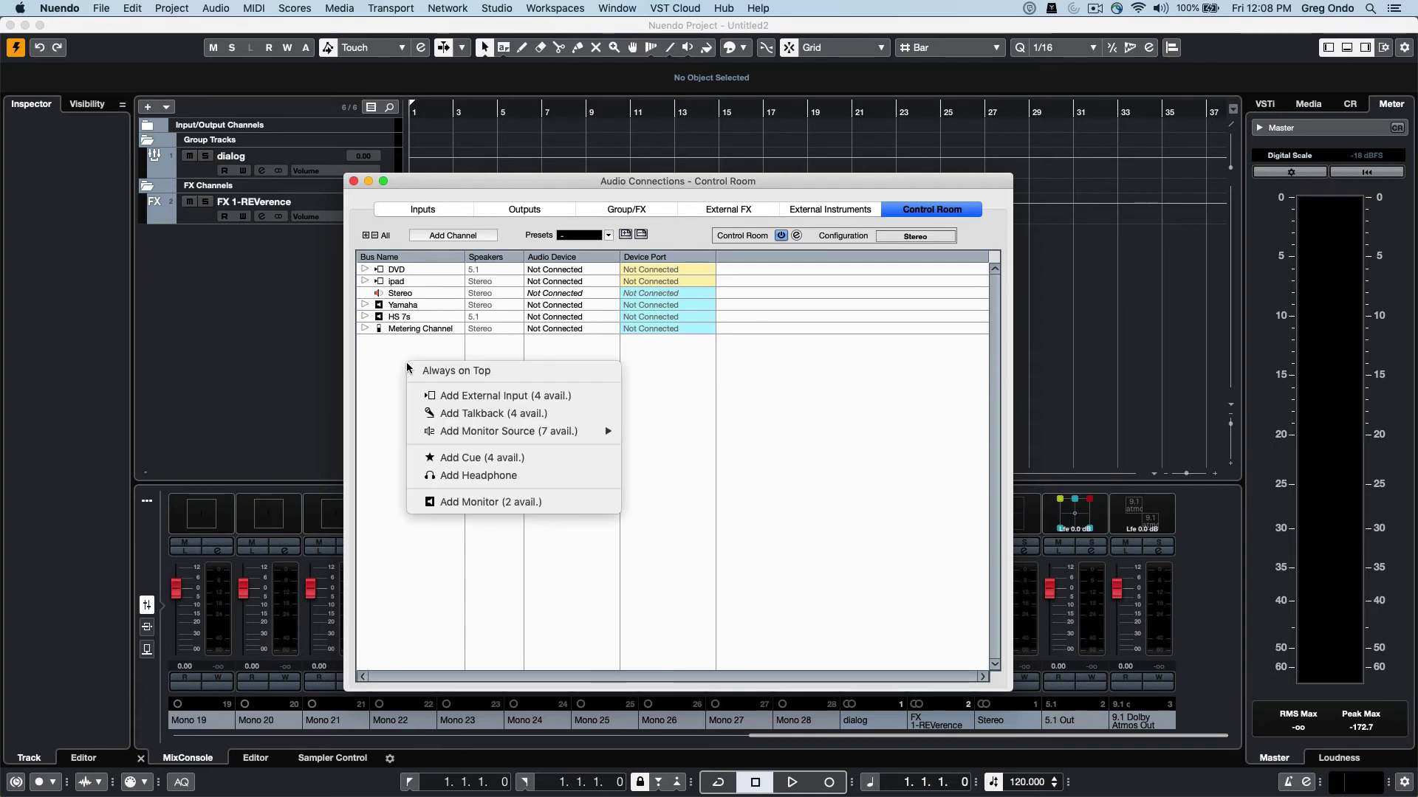
click(483, 502)
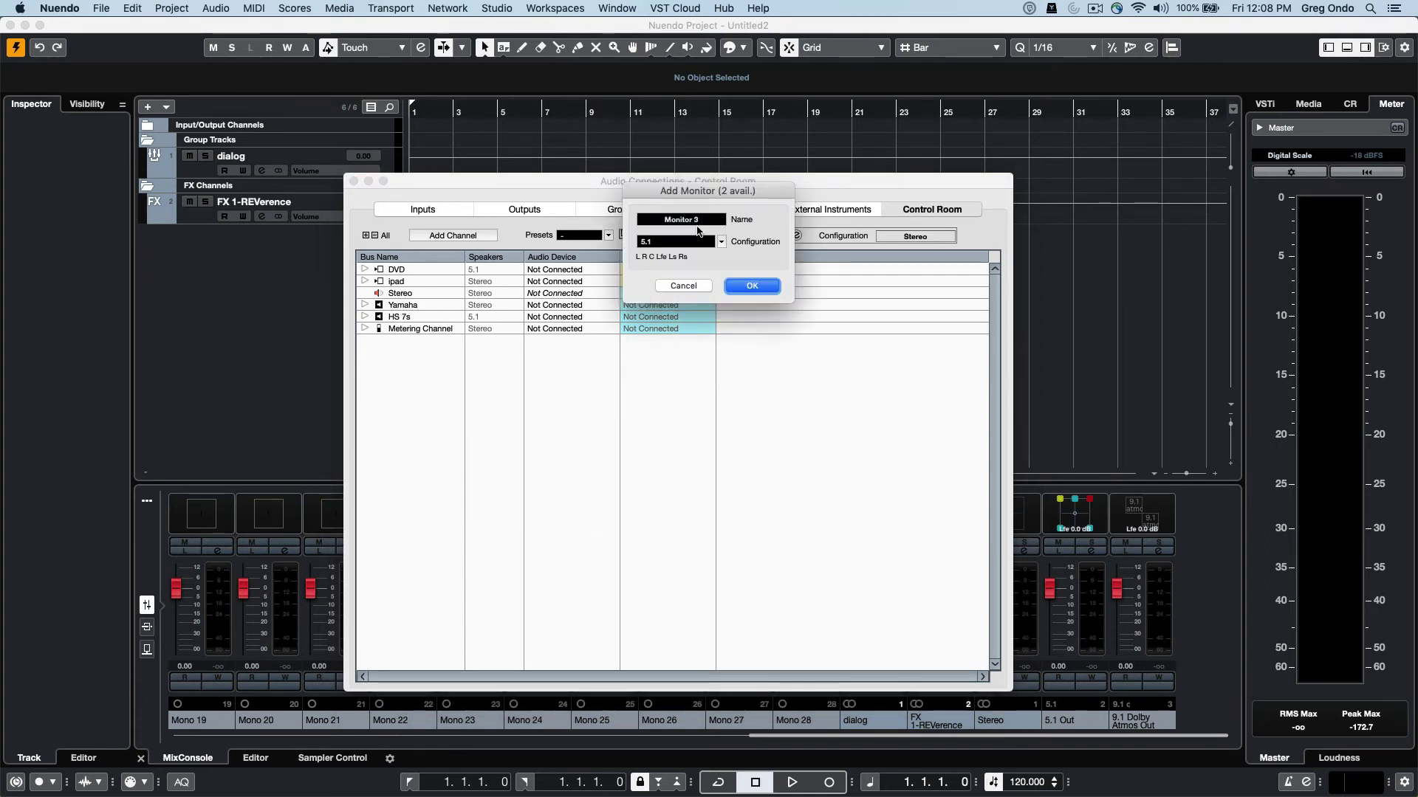
click(668, 249)
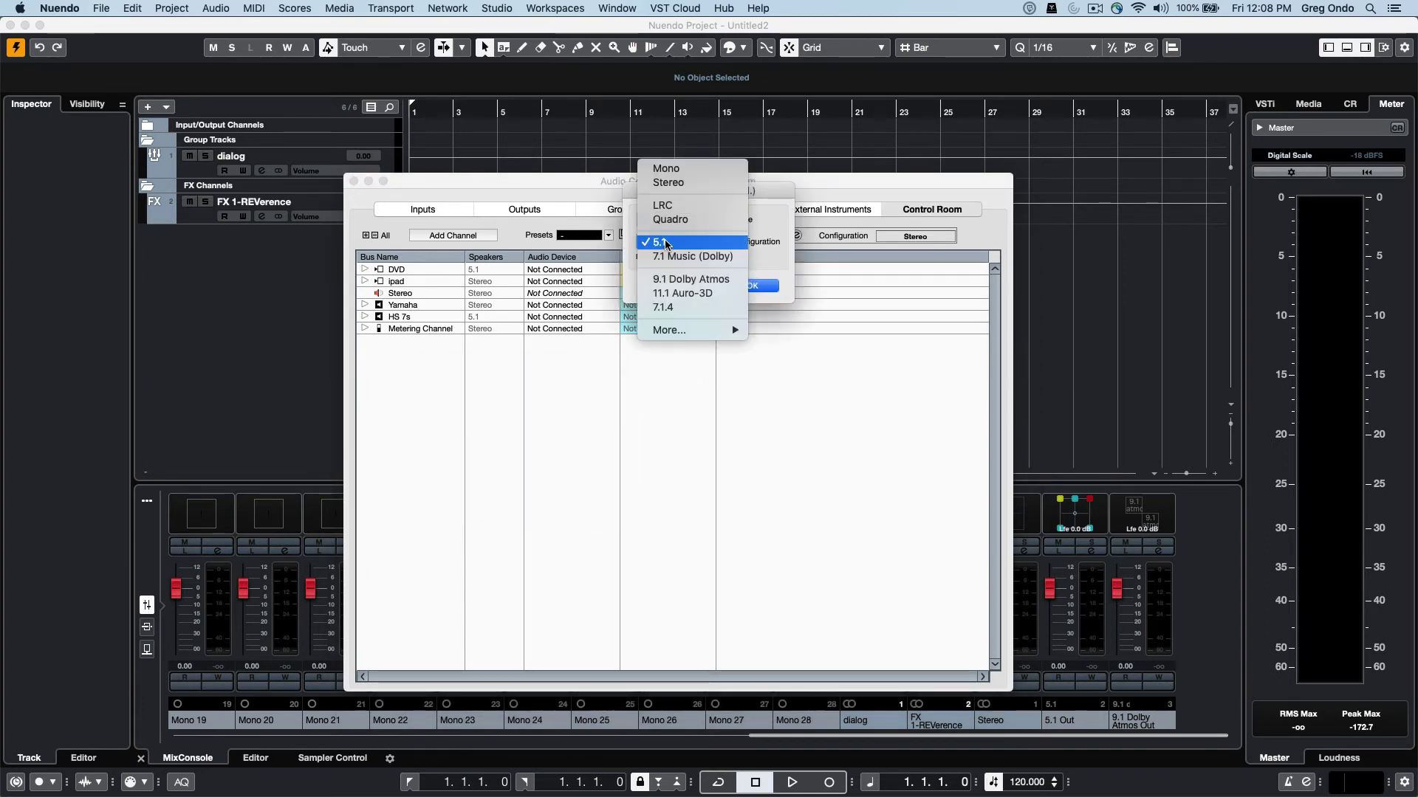
click(674, 279)
click(701, 217)
text(JB)
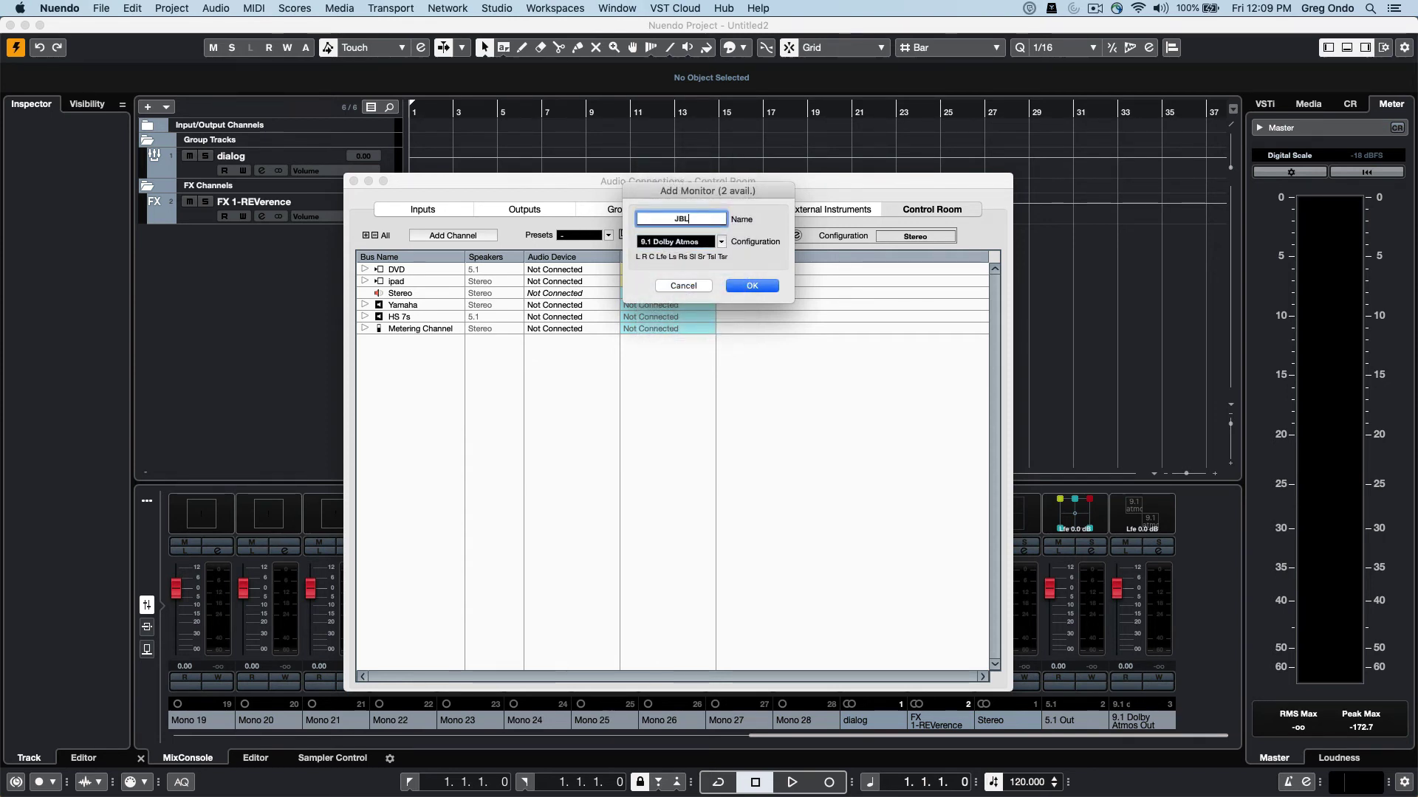
text(L)
key(Return)
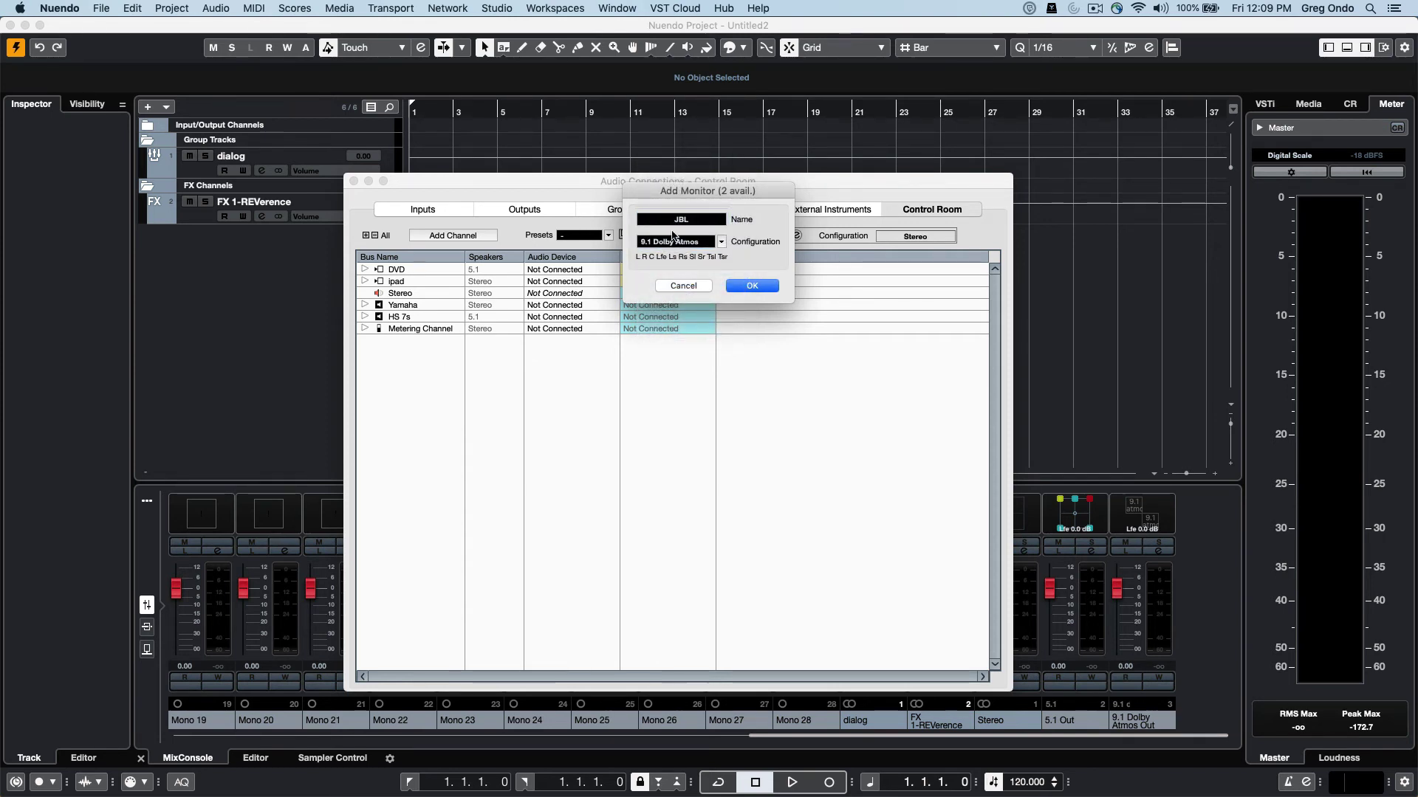
Confirm the JBL monitor and add a mono Talkback channel to the Control Room.
click(751, 286)
right_click(422, 380)
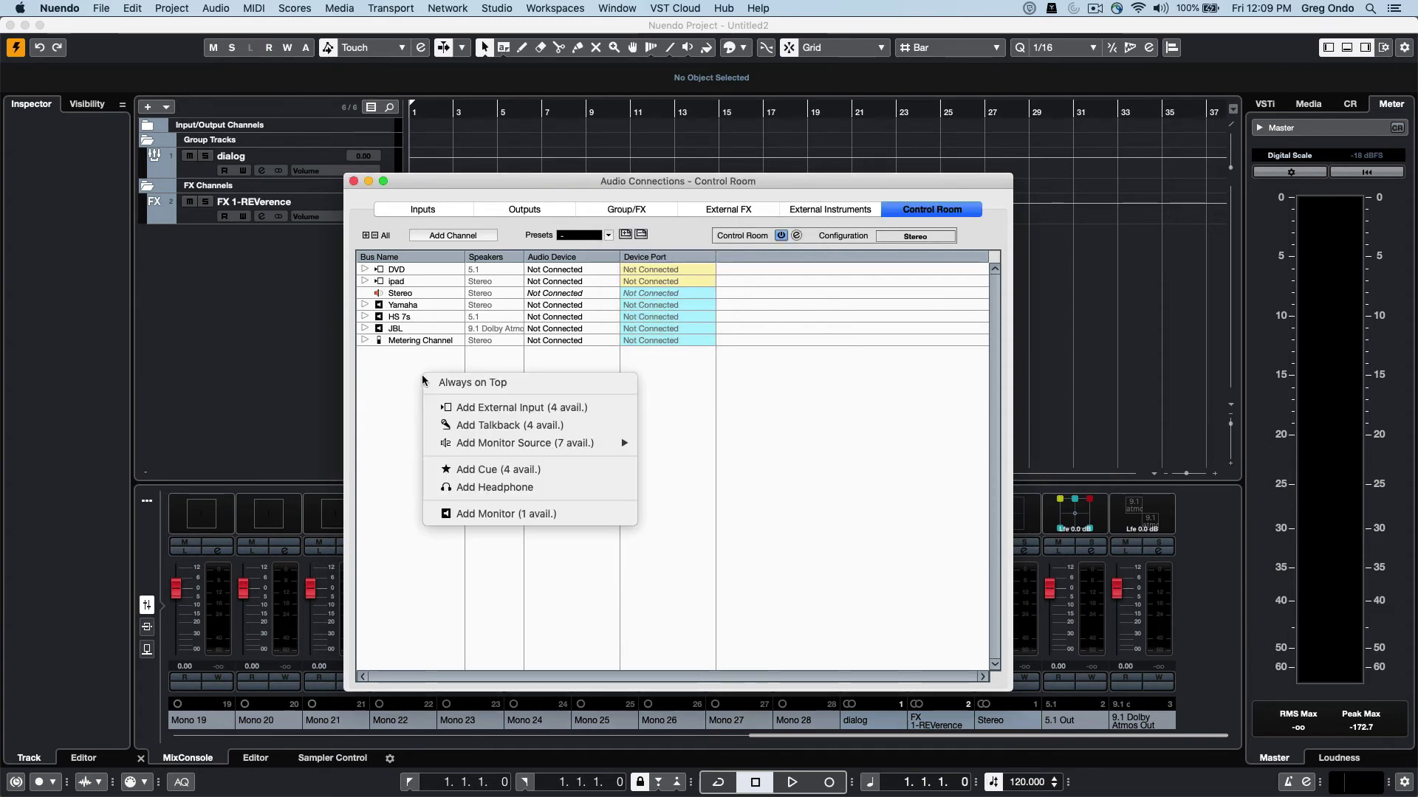
click(489, 425)
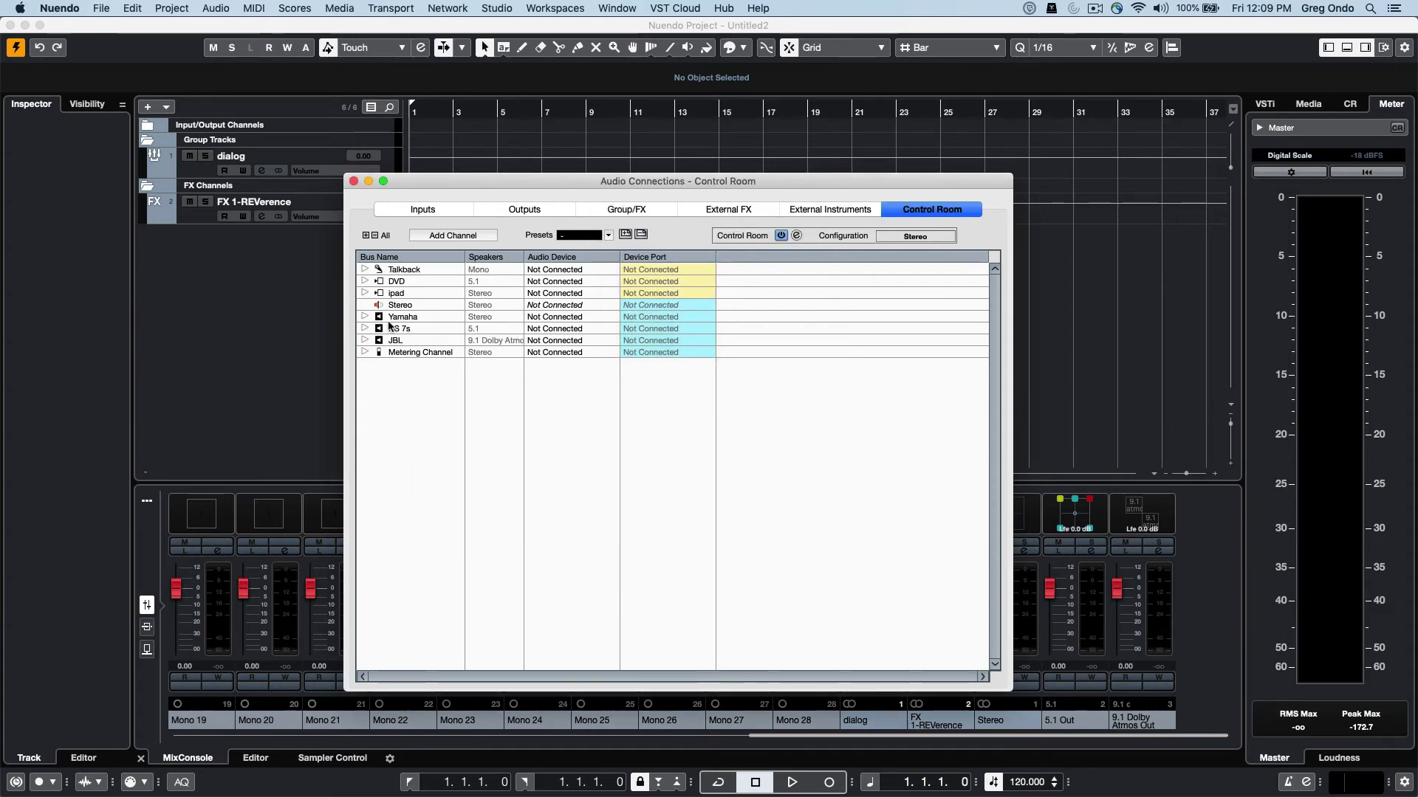
Add a stereo cue channel named 'VO artist'.
right_click(403, 390)
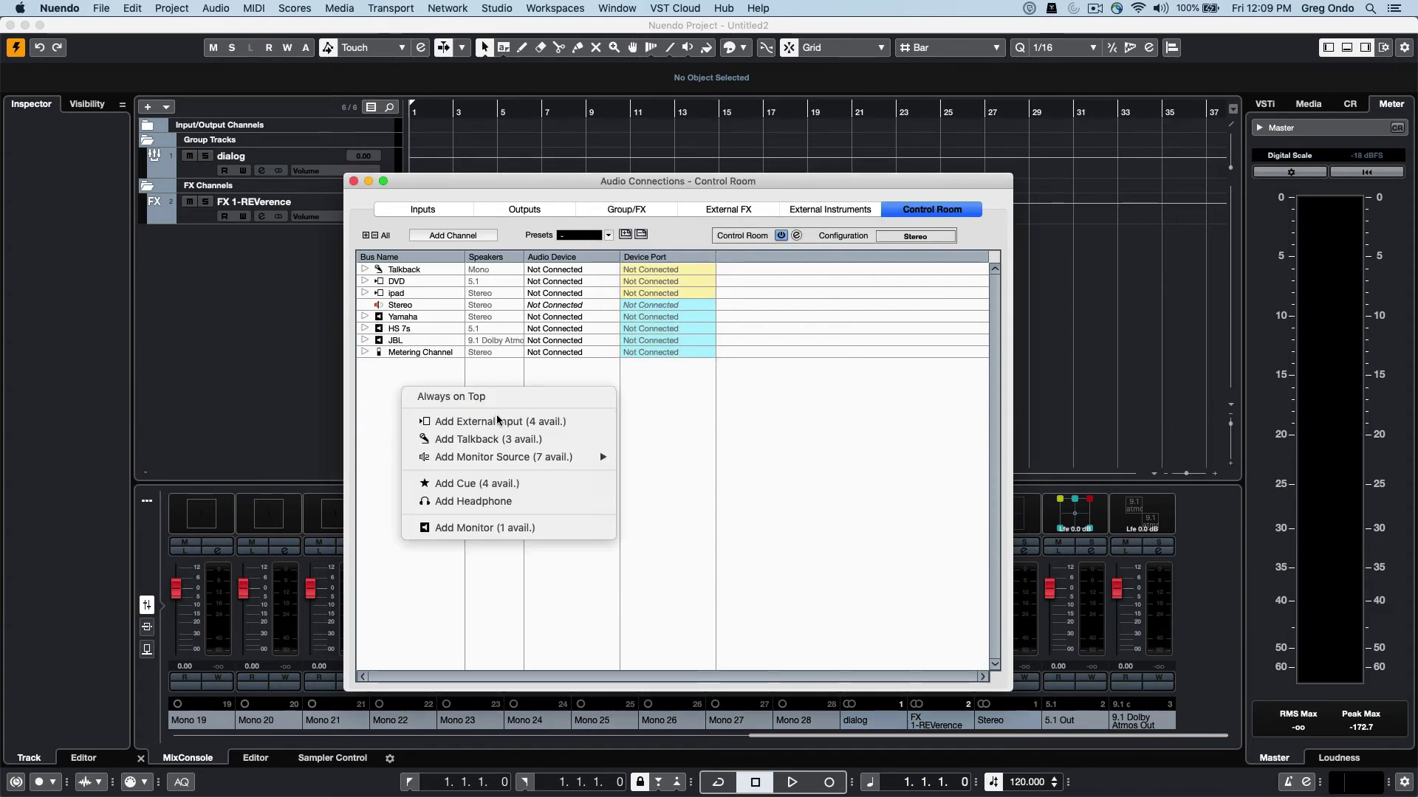
click(515, 483)
click(702, 219)
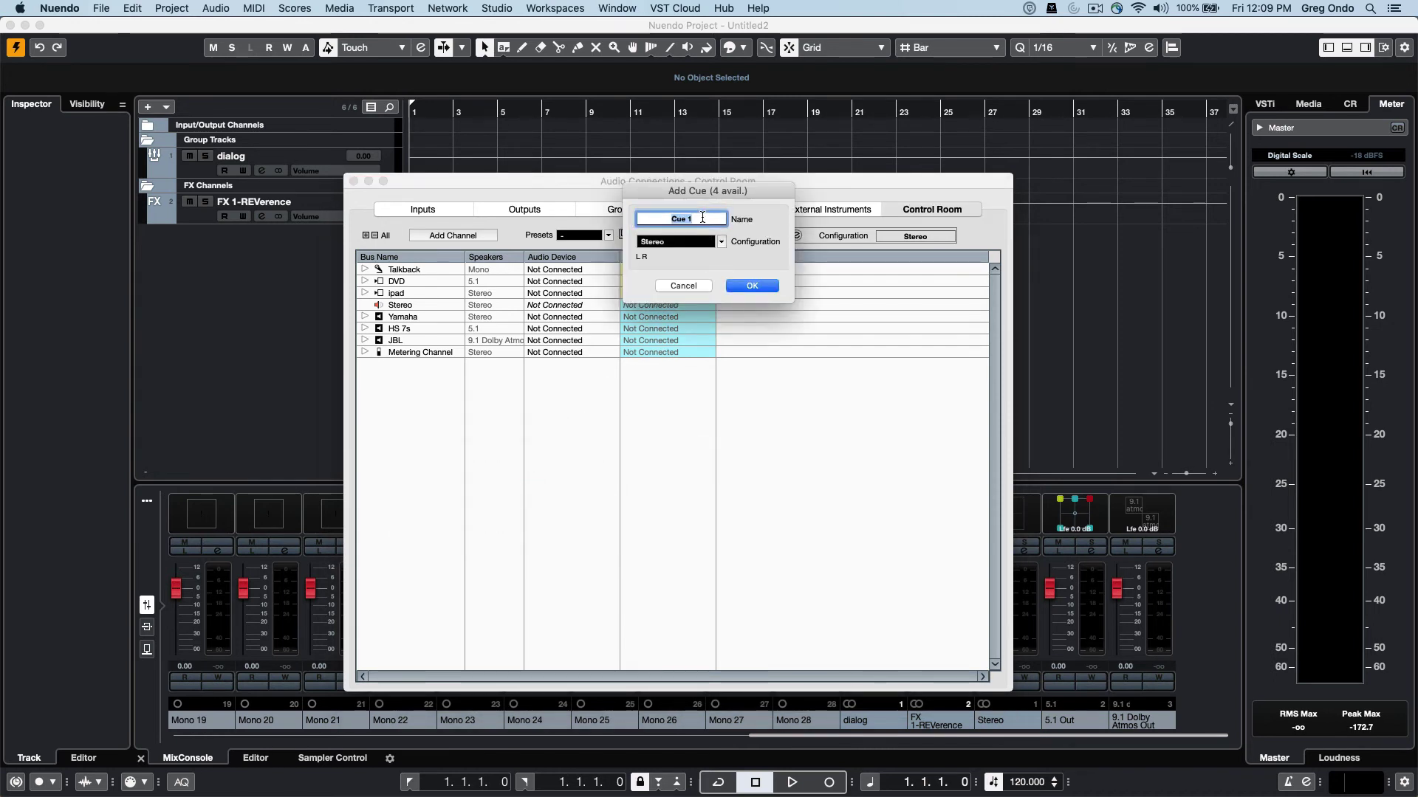
text(VO artist)
key(Return)
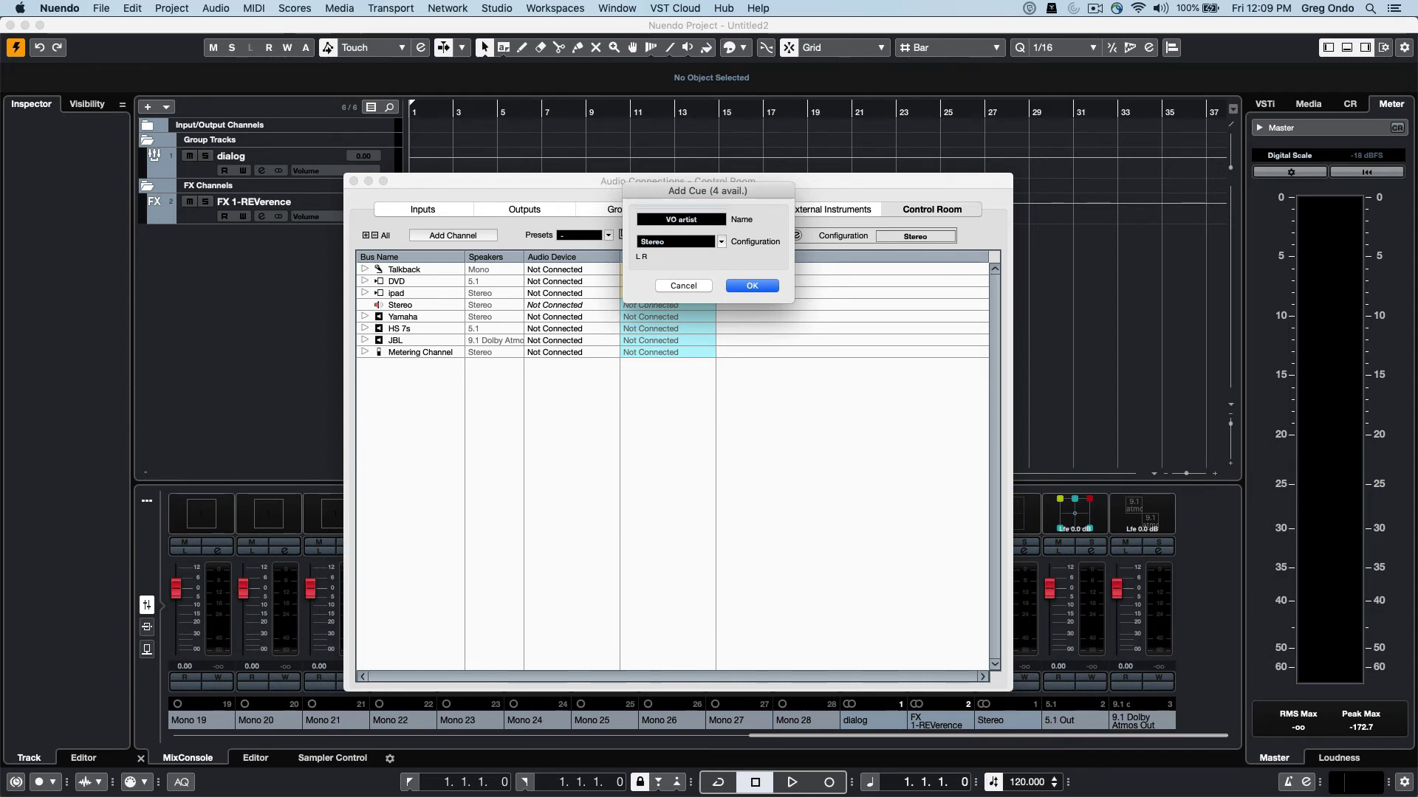
click(751, 289)
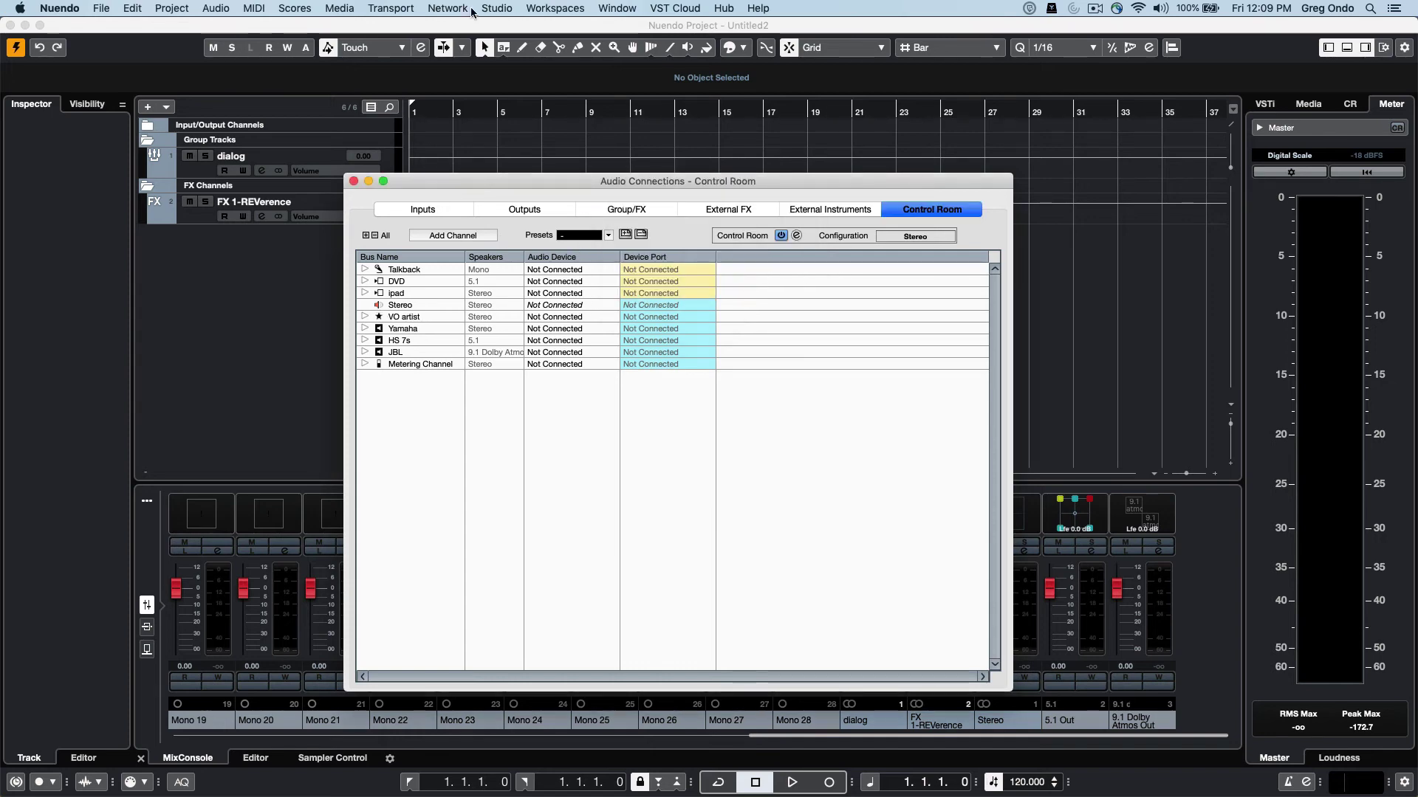
click(502, 8)
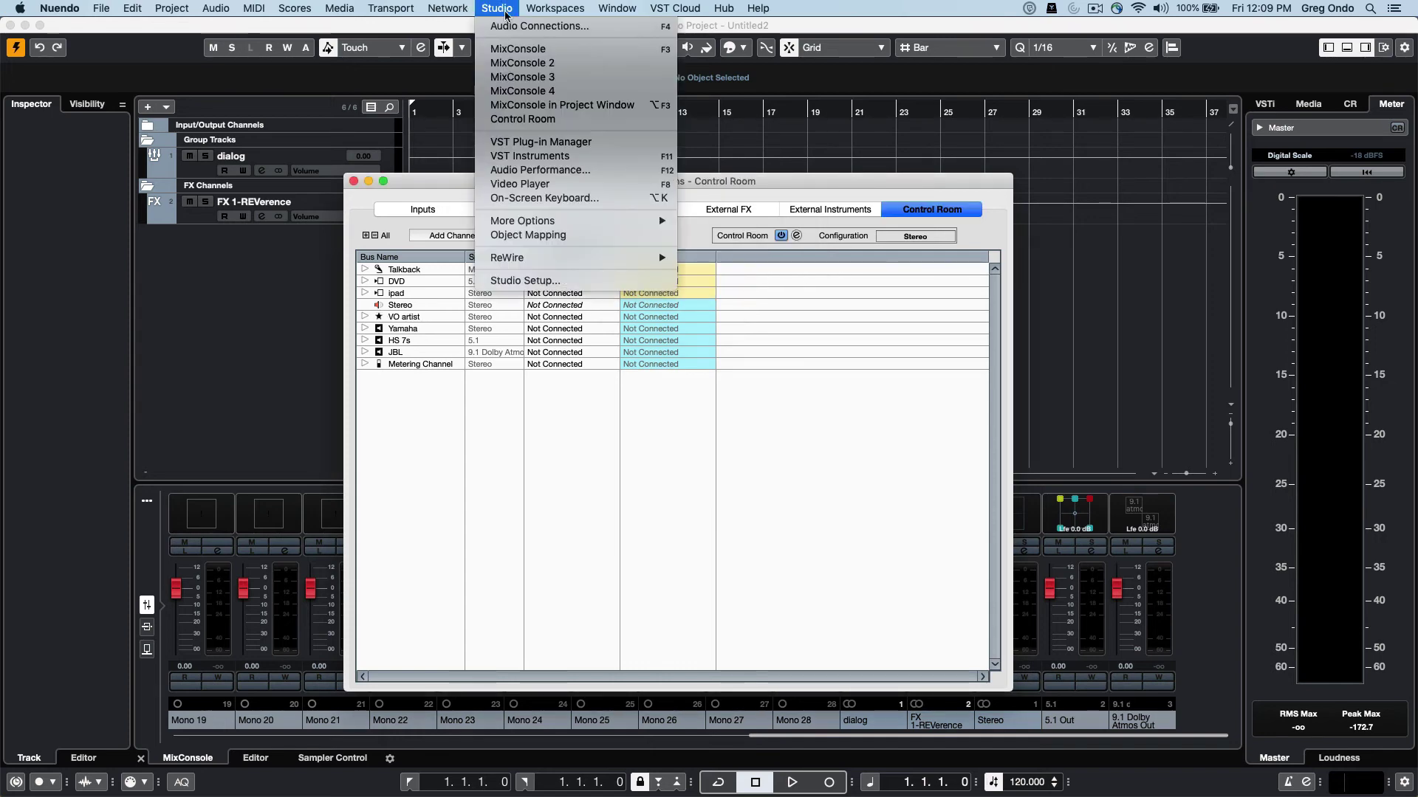
click(523, 120)
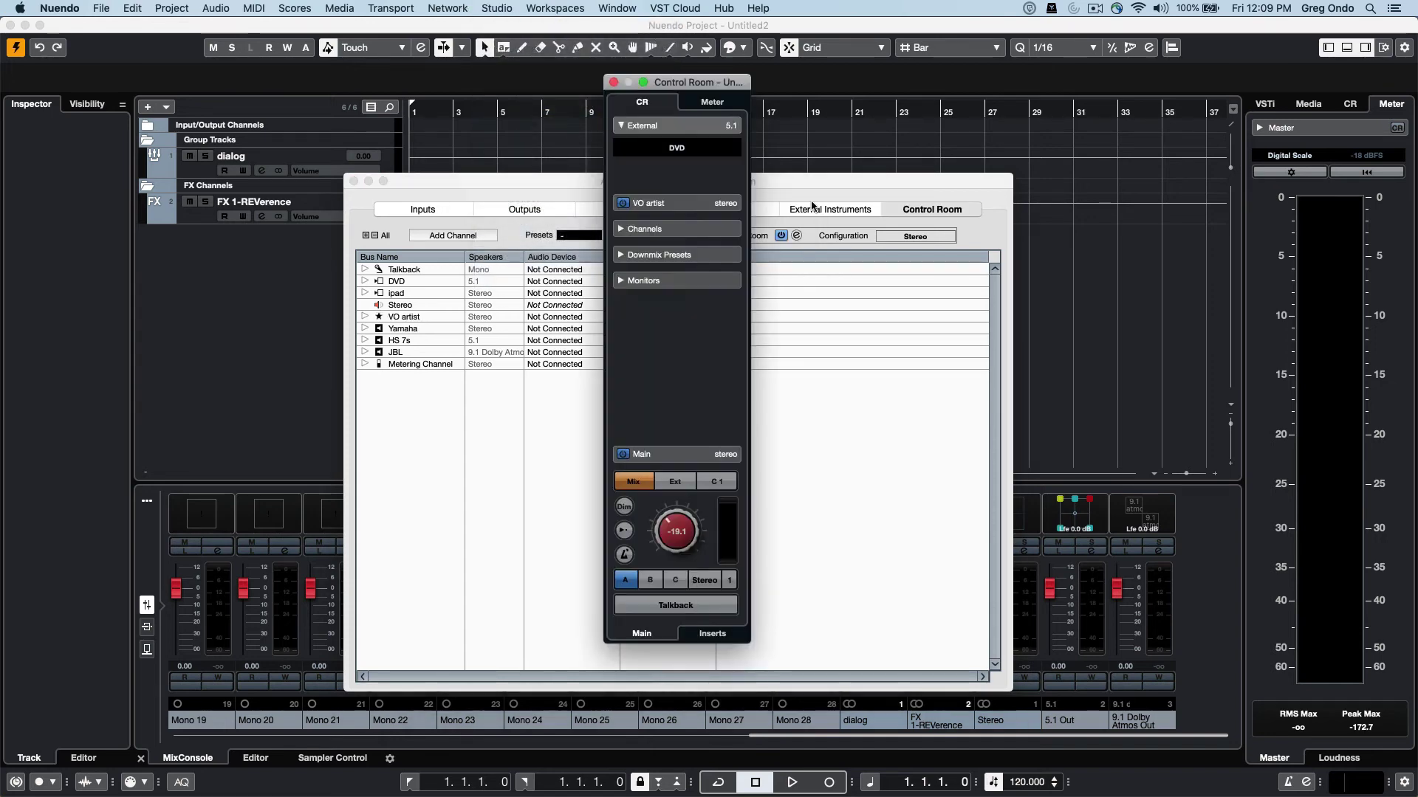
click(622, 280)
click(625, 204)
click(622, 334)
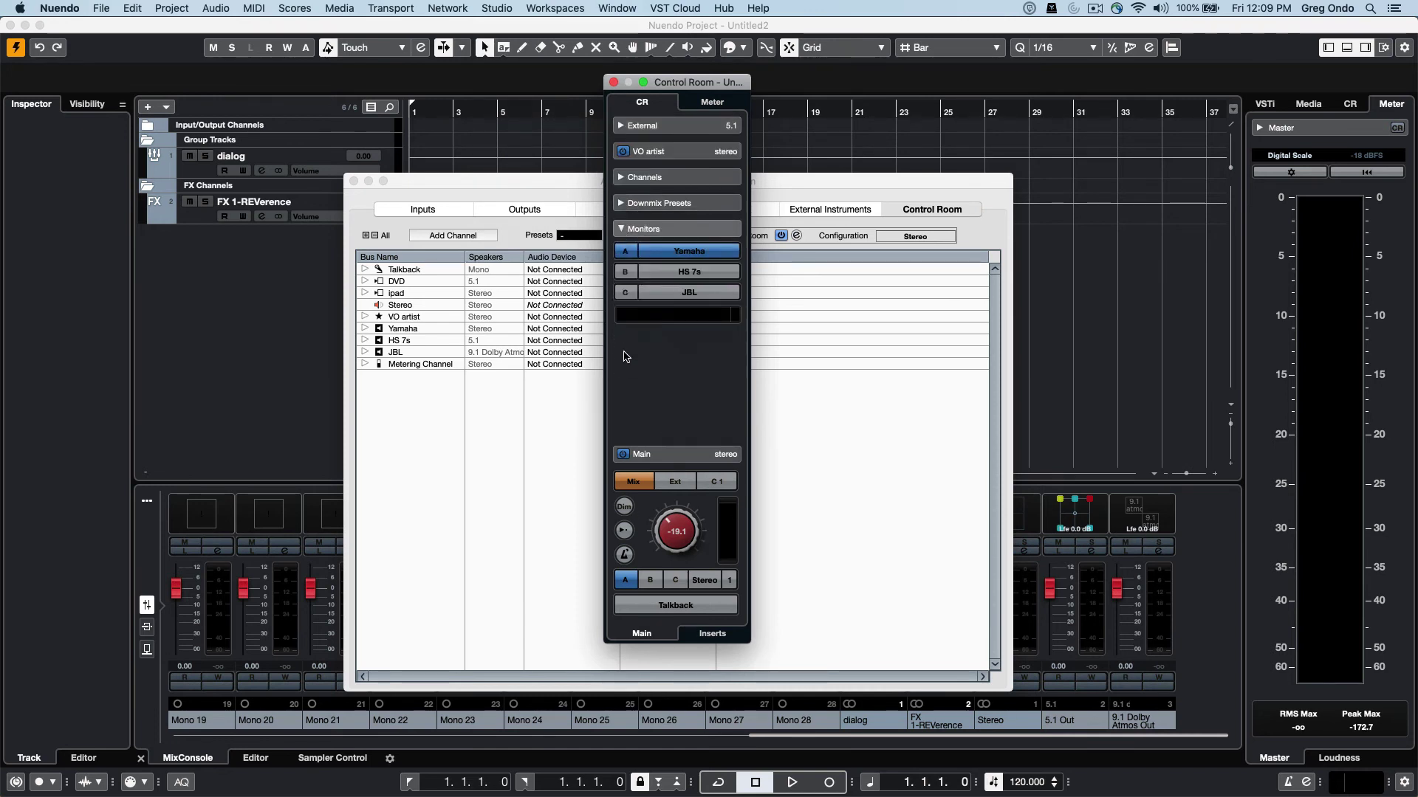
click(653, 585)
click(673, 582)
click(626, 582)
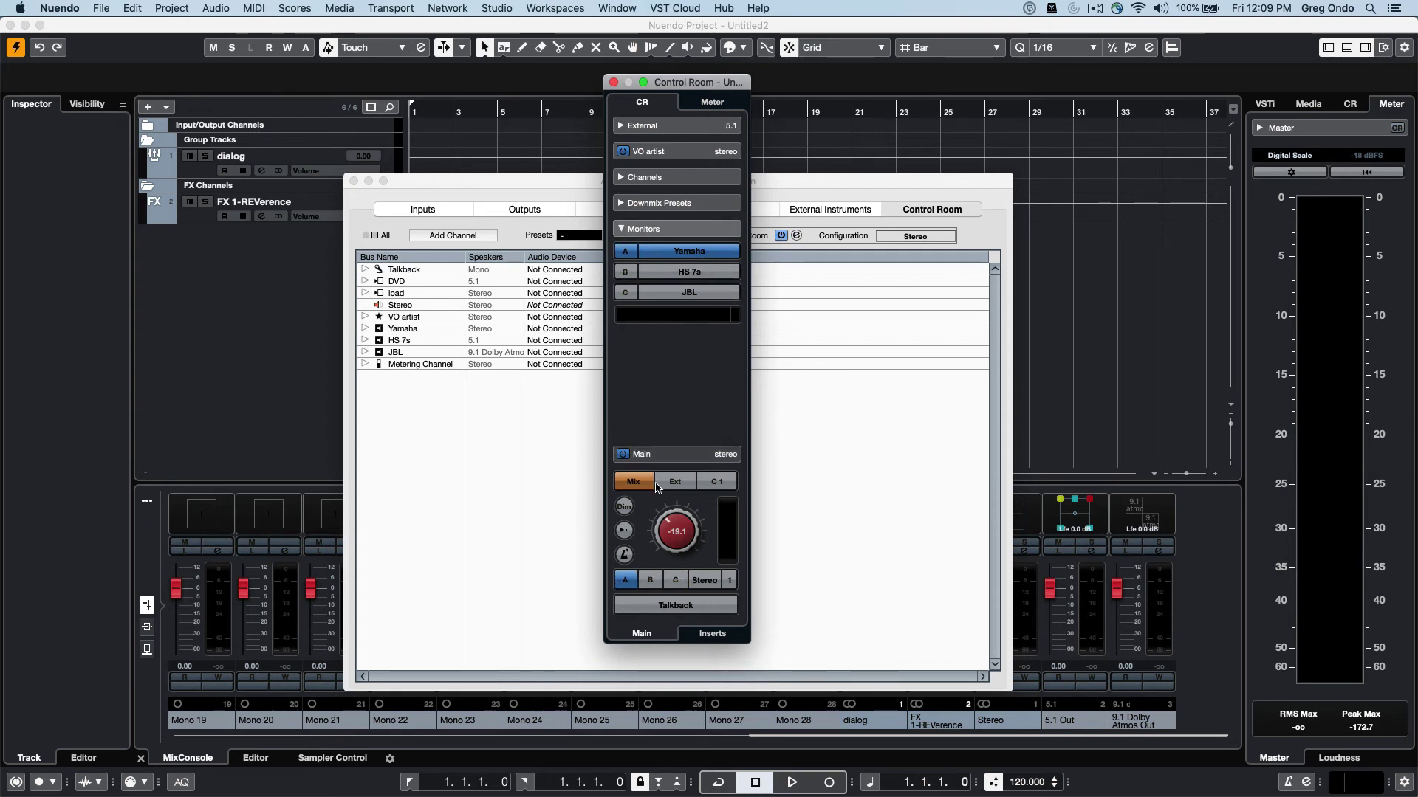
click(659, 581)
click(675, 580)
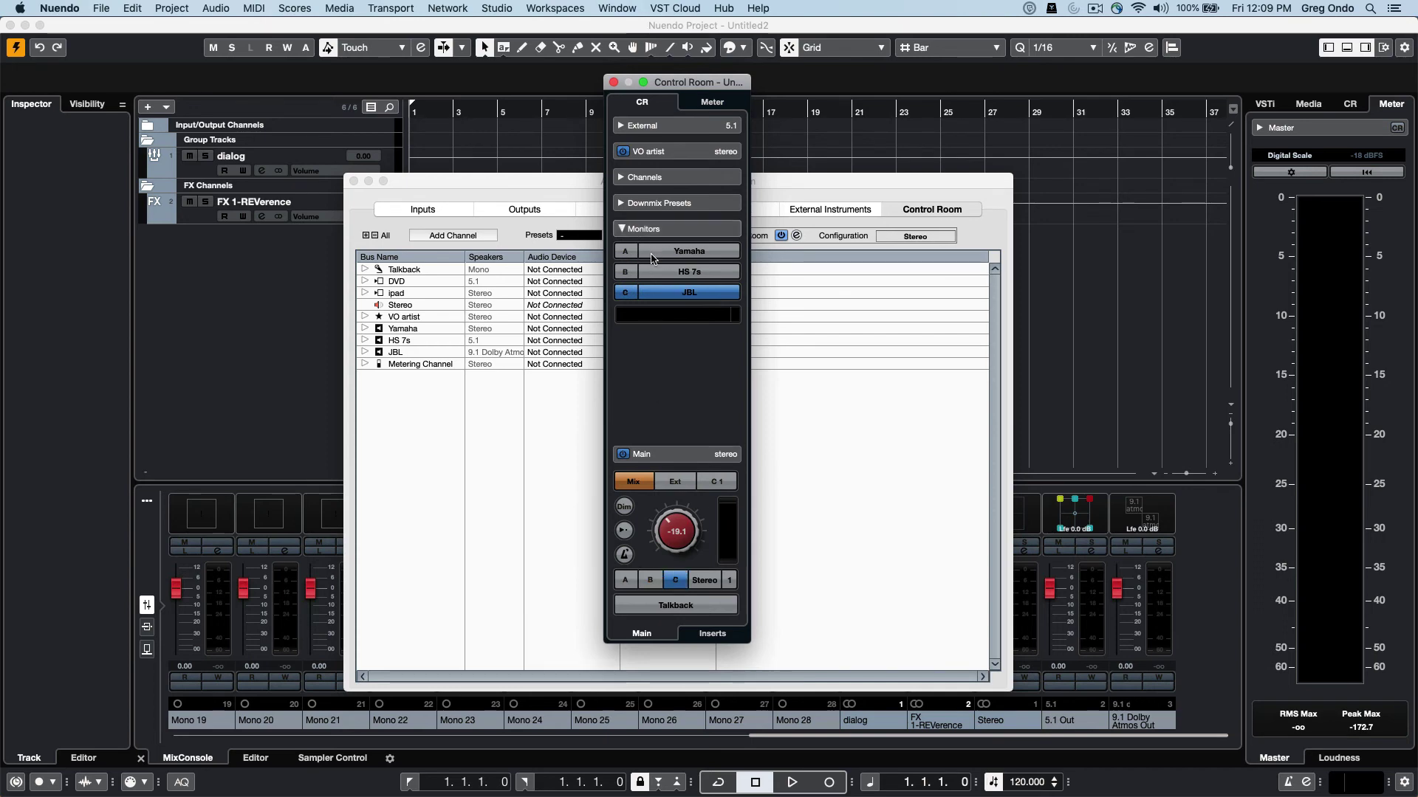
click(664, 208)
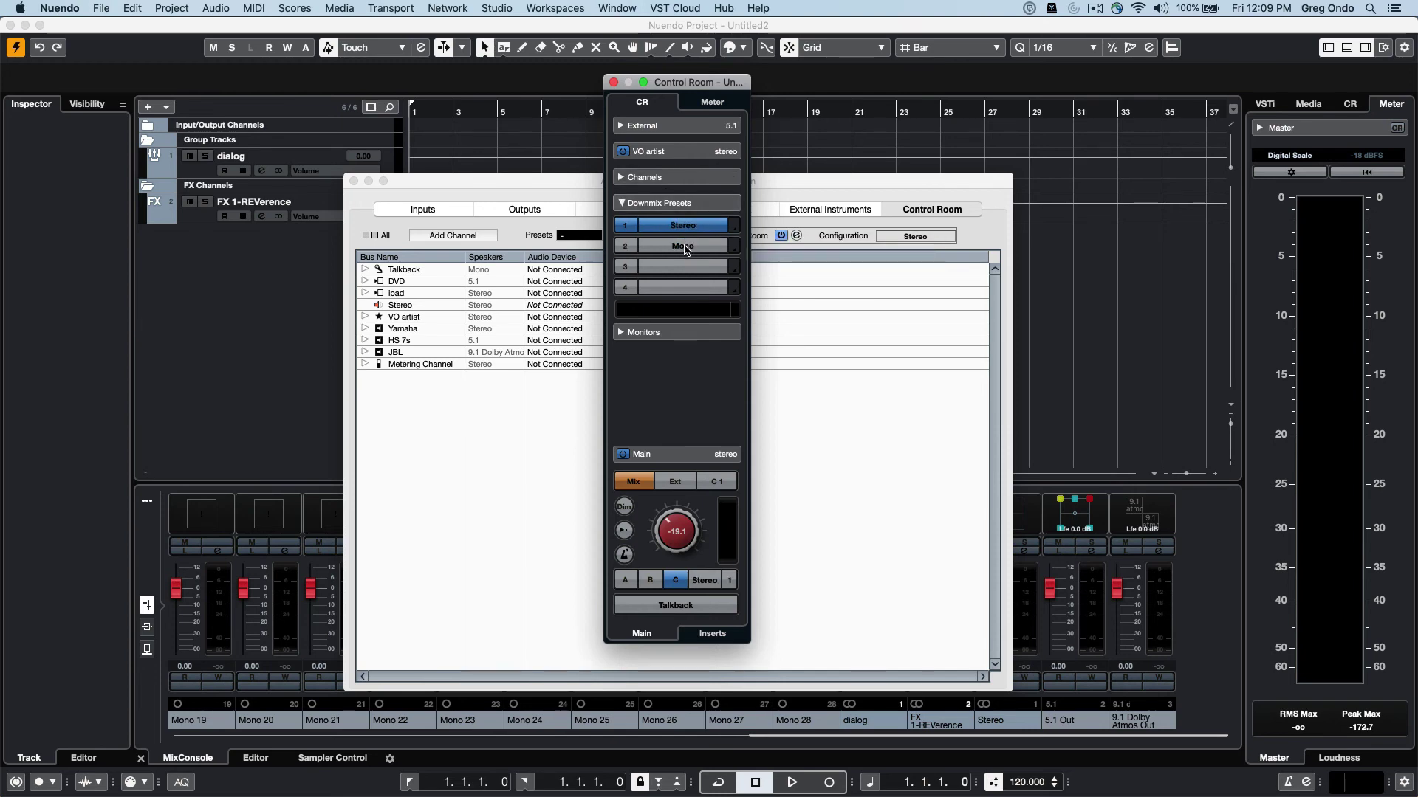
click(648, 579)
click(631, 582)
click(614, 82)
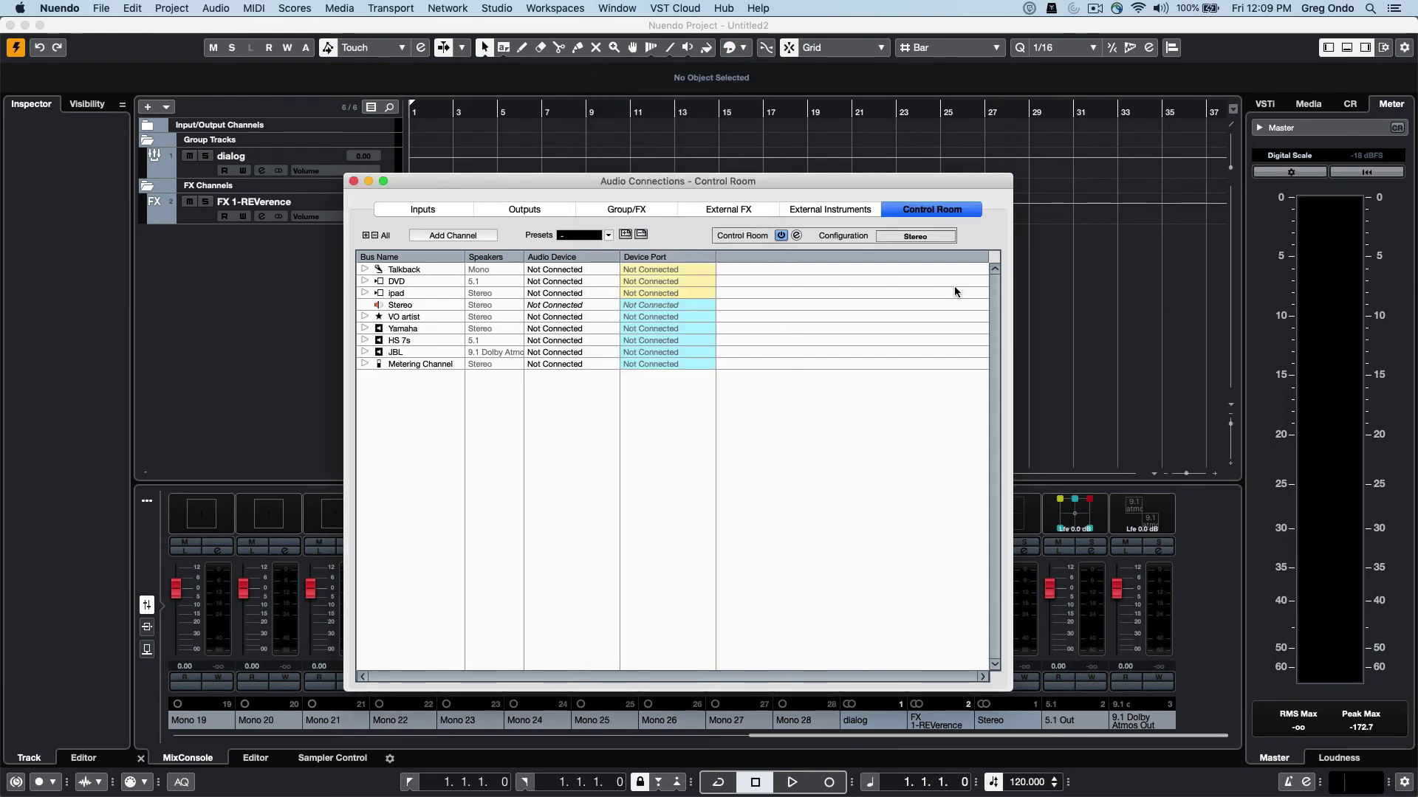
Close Audio Connections, show Control Room controls in the right zone, and select the JBL speaker set.
click(355, 182)
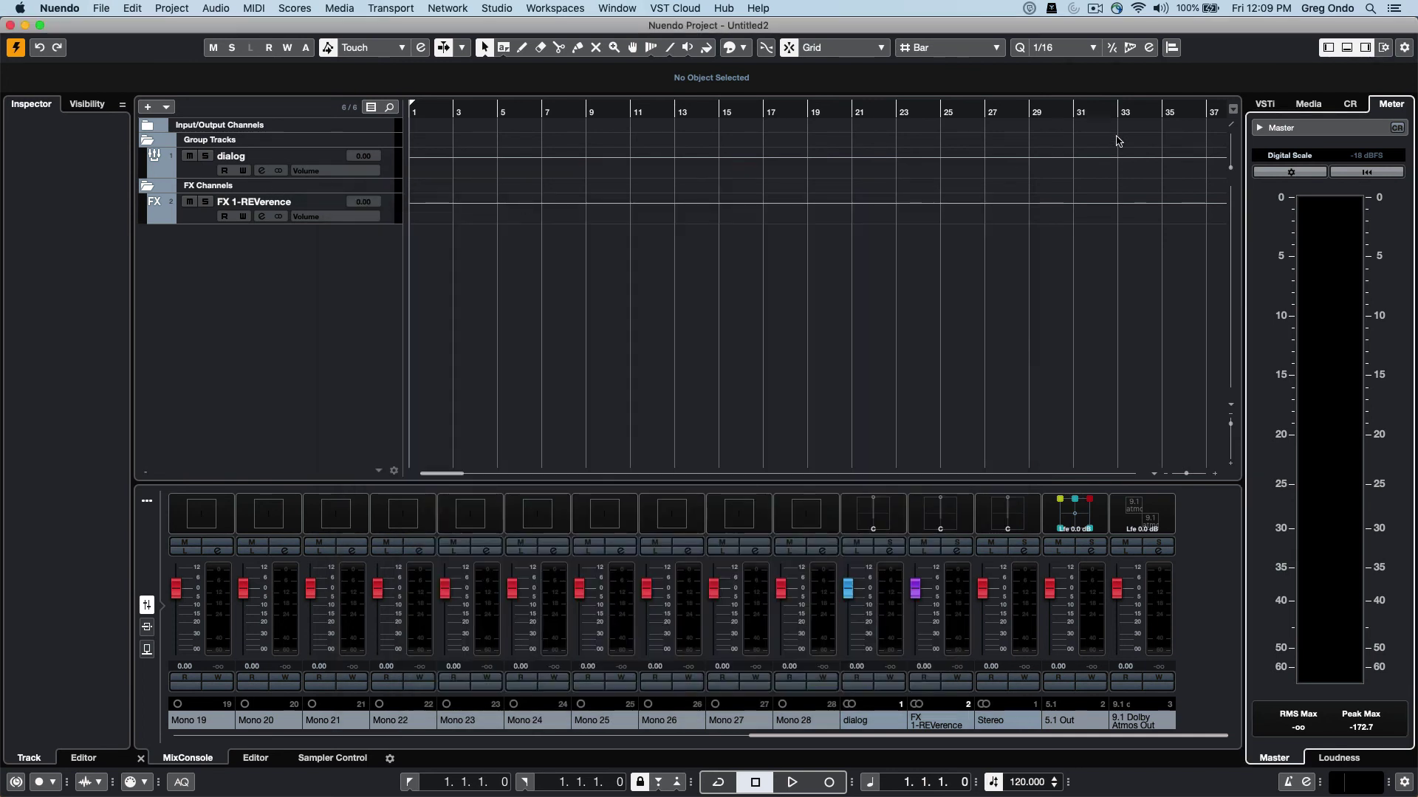
click(1350, 104)
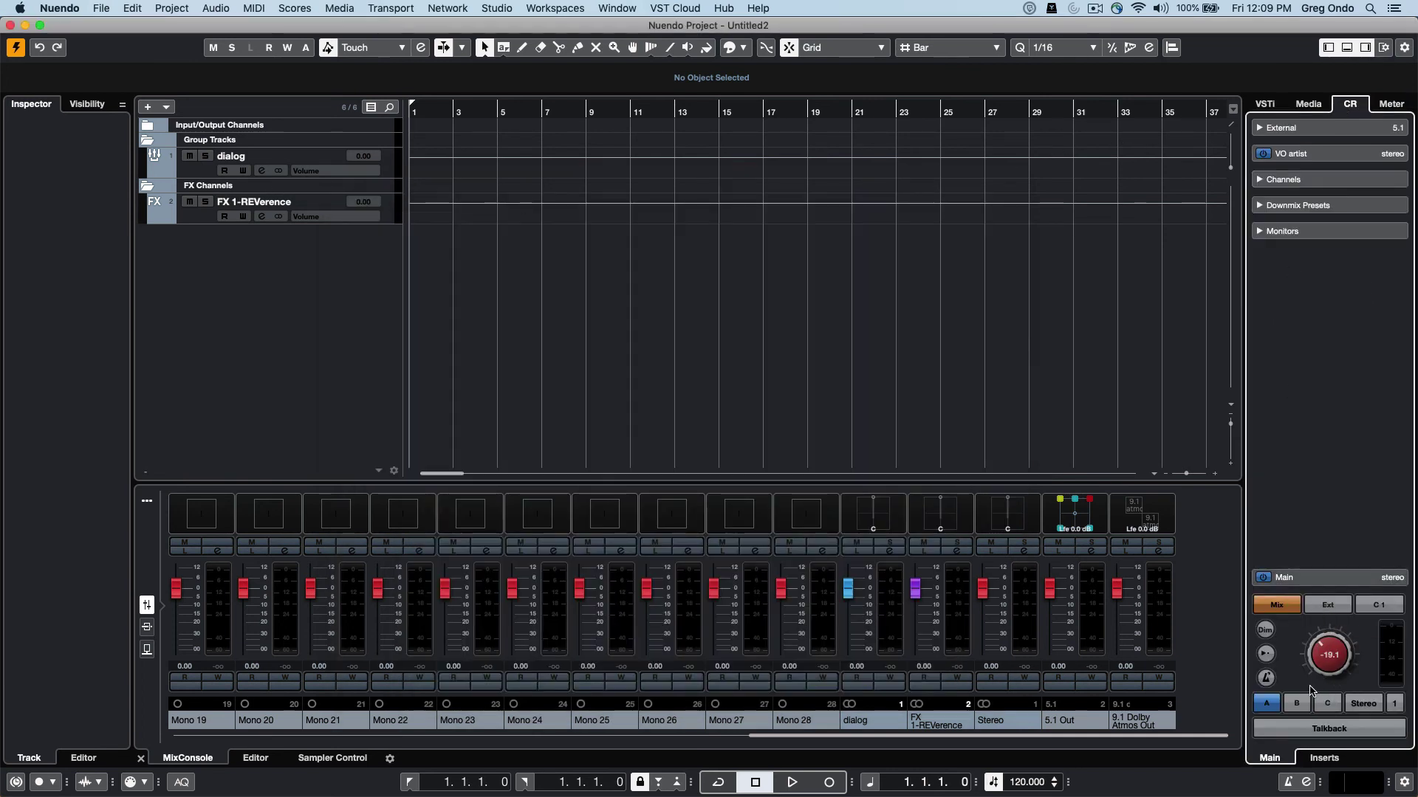
click(1306, 710)
click(1266, 703)
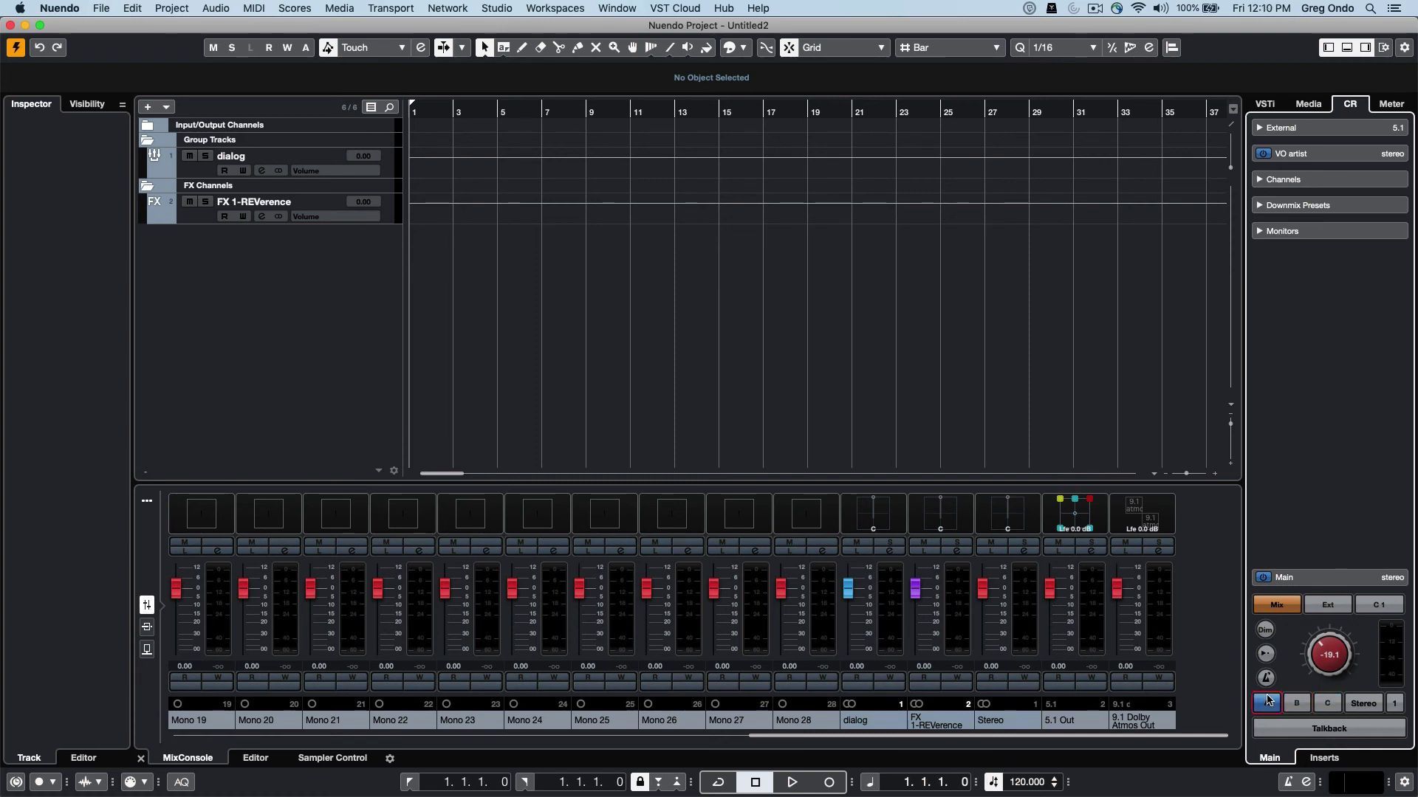
click(1322, 704)
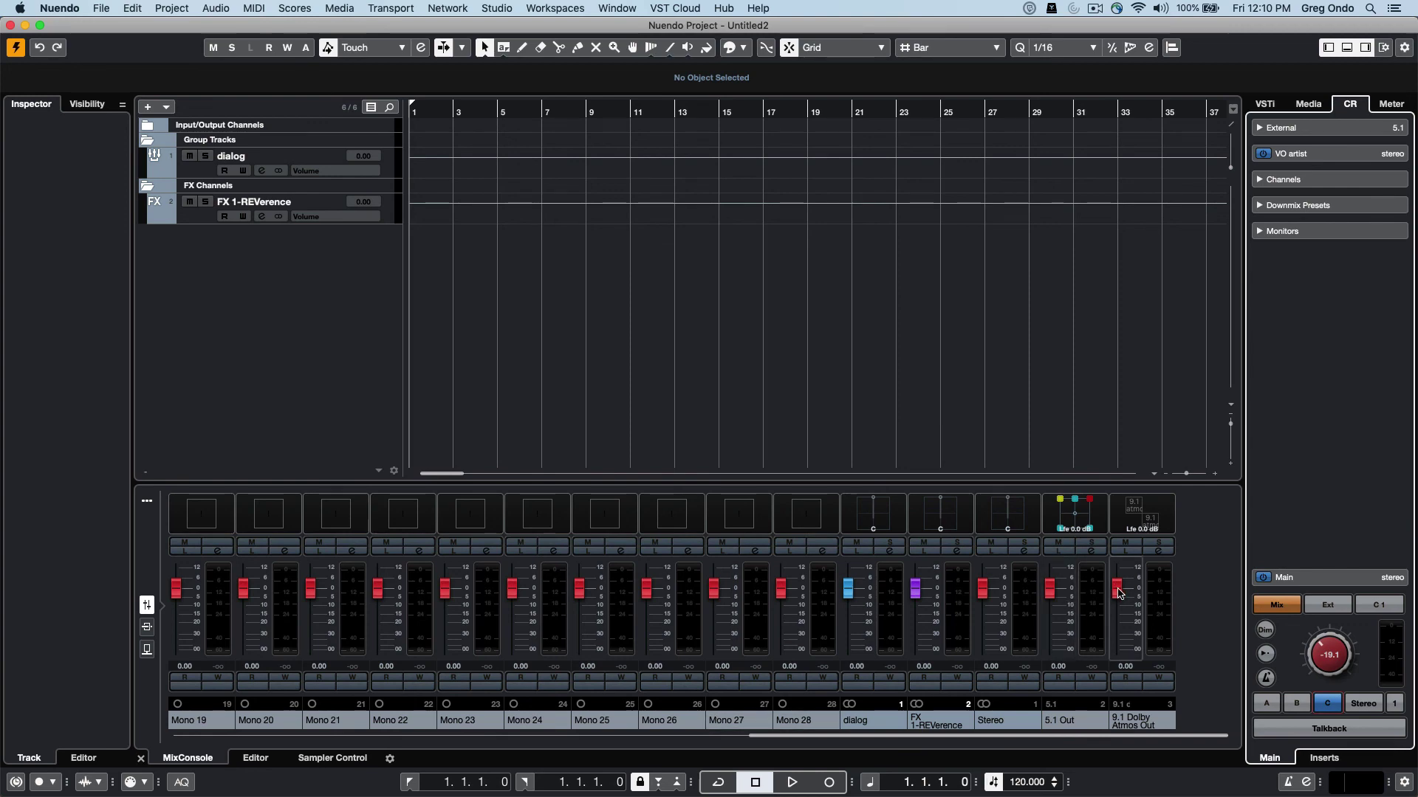
Set 9.1 Dolby Atmos Out to -2.18, Control Room level to -21.1, and 5.1 Out to 2.56.
drag(1116, 589, 1051, 596)
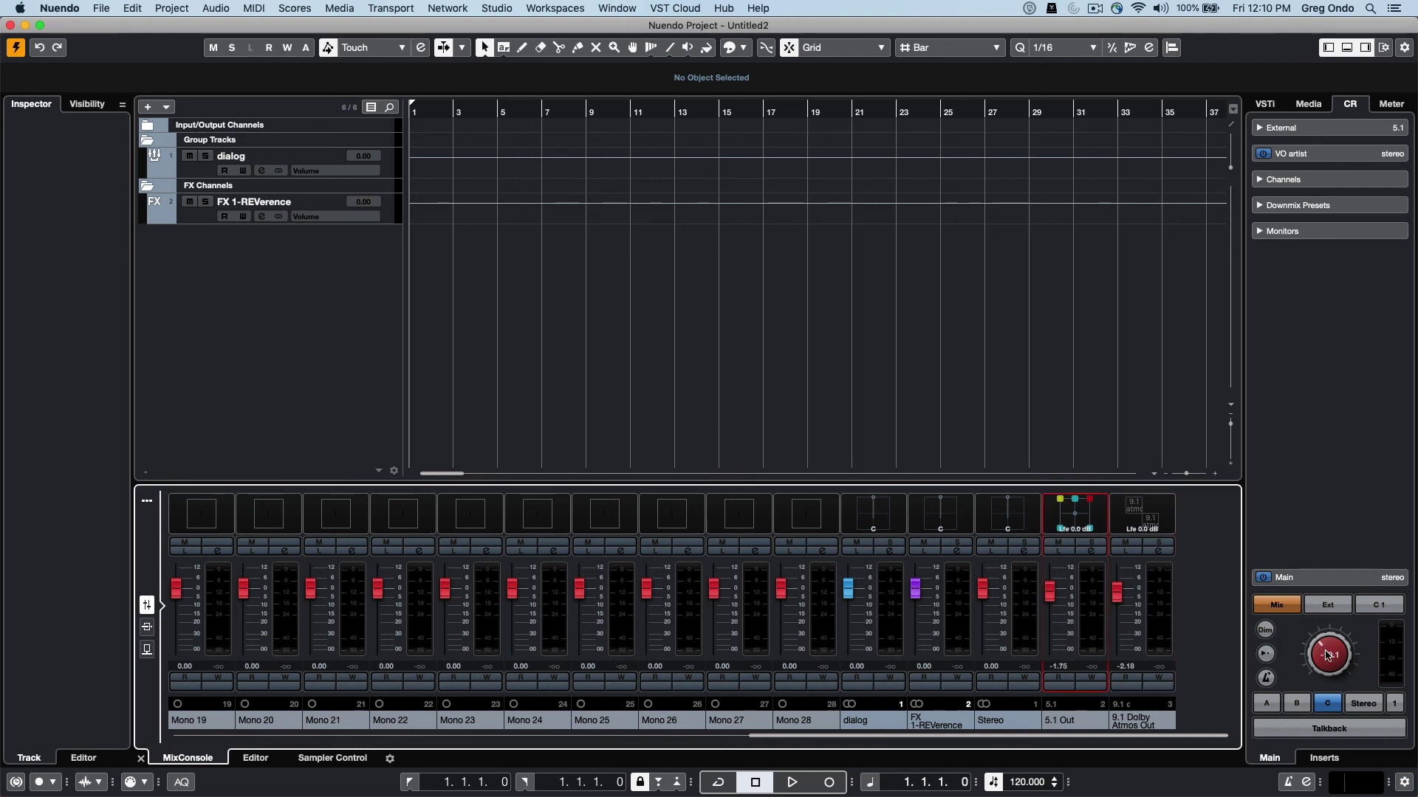
drag(1327, 654, 1294, 607)
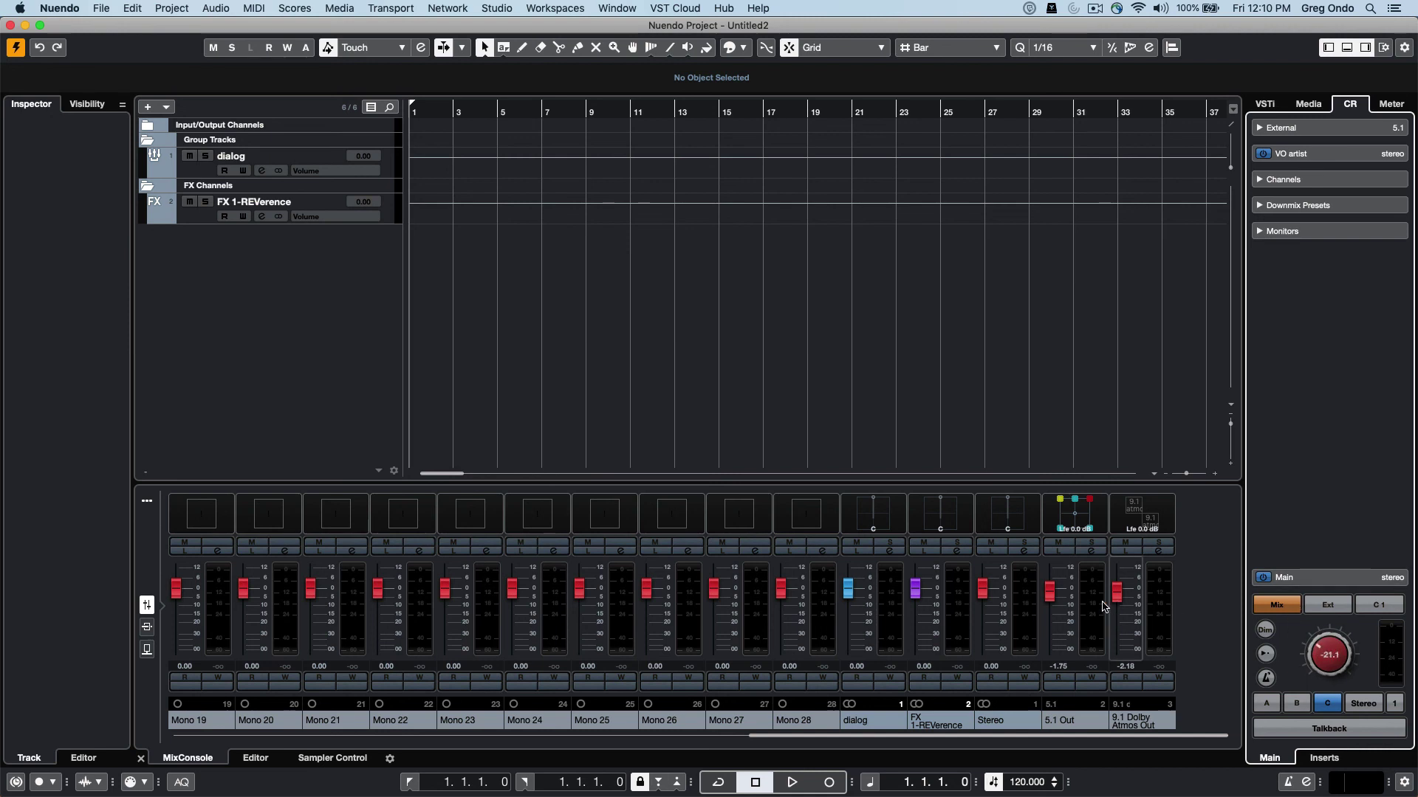
drag(1049, 592, 1050, 584)
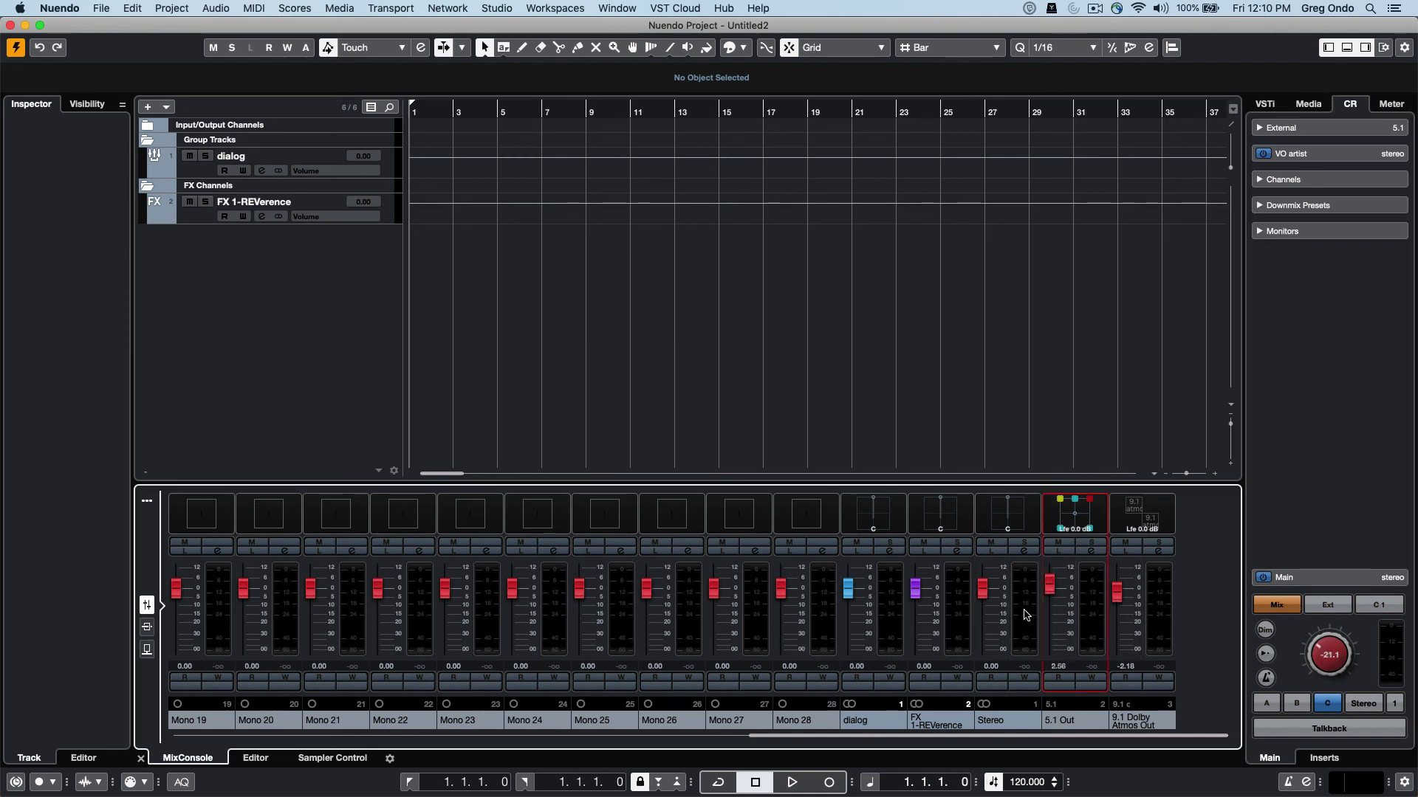